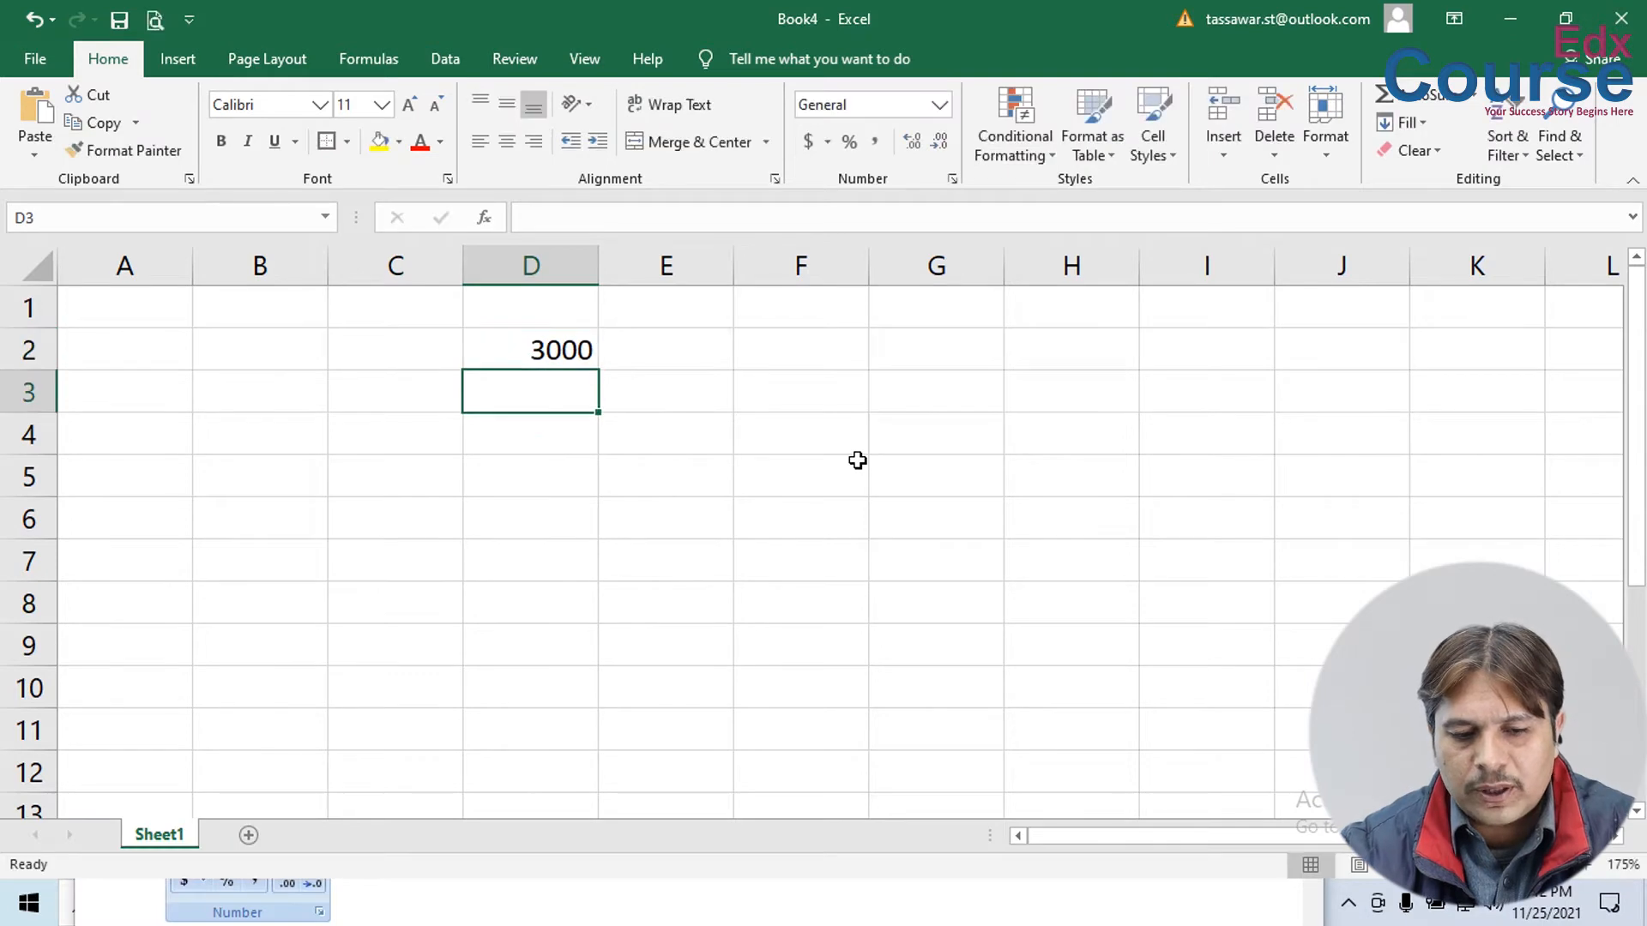
- Enter 5000, 8000, 3500 and 2500 in cells D3 through D6
{"action": "key", "text": "Return"}
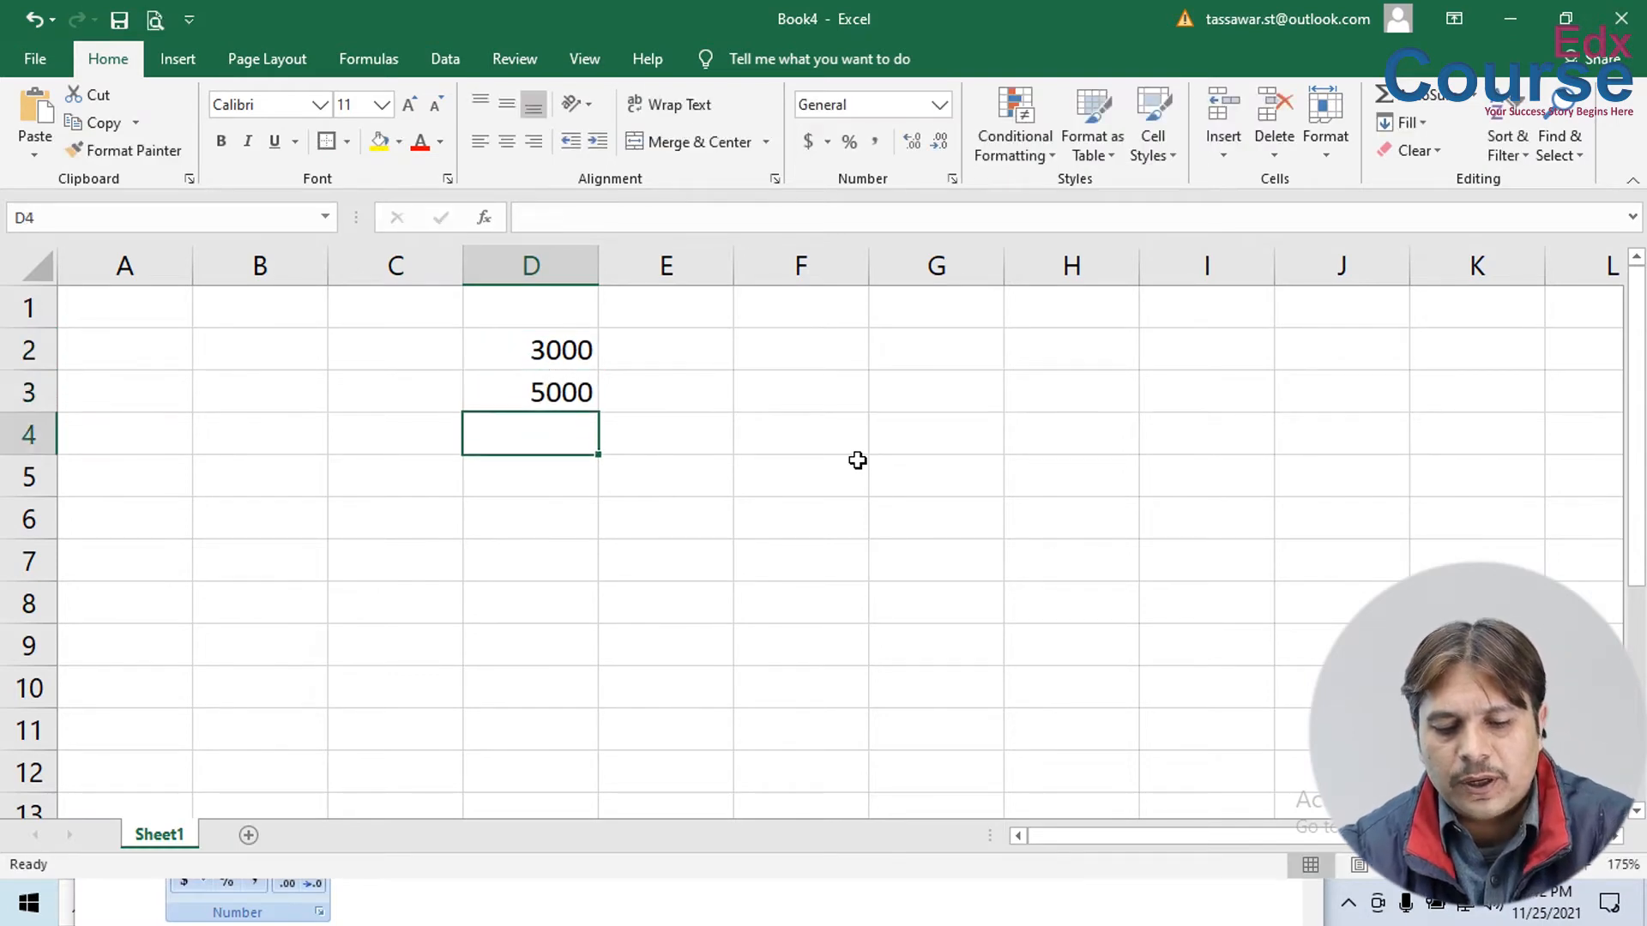
{"action": "type", "text": "8000"}
{"action": "key", "text": "Return"}
{"action": "type", "text": "3"}
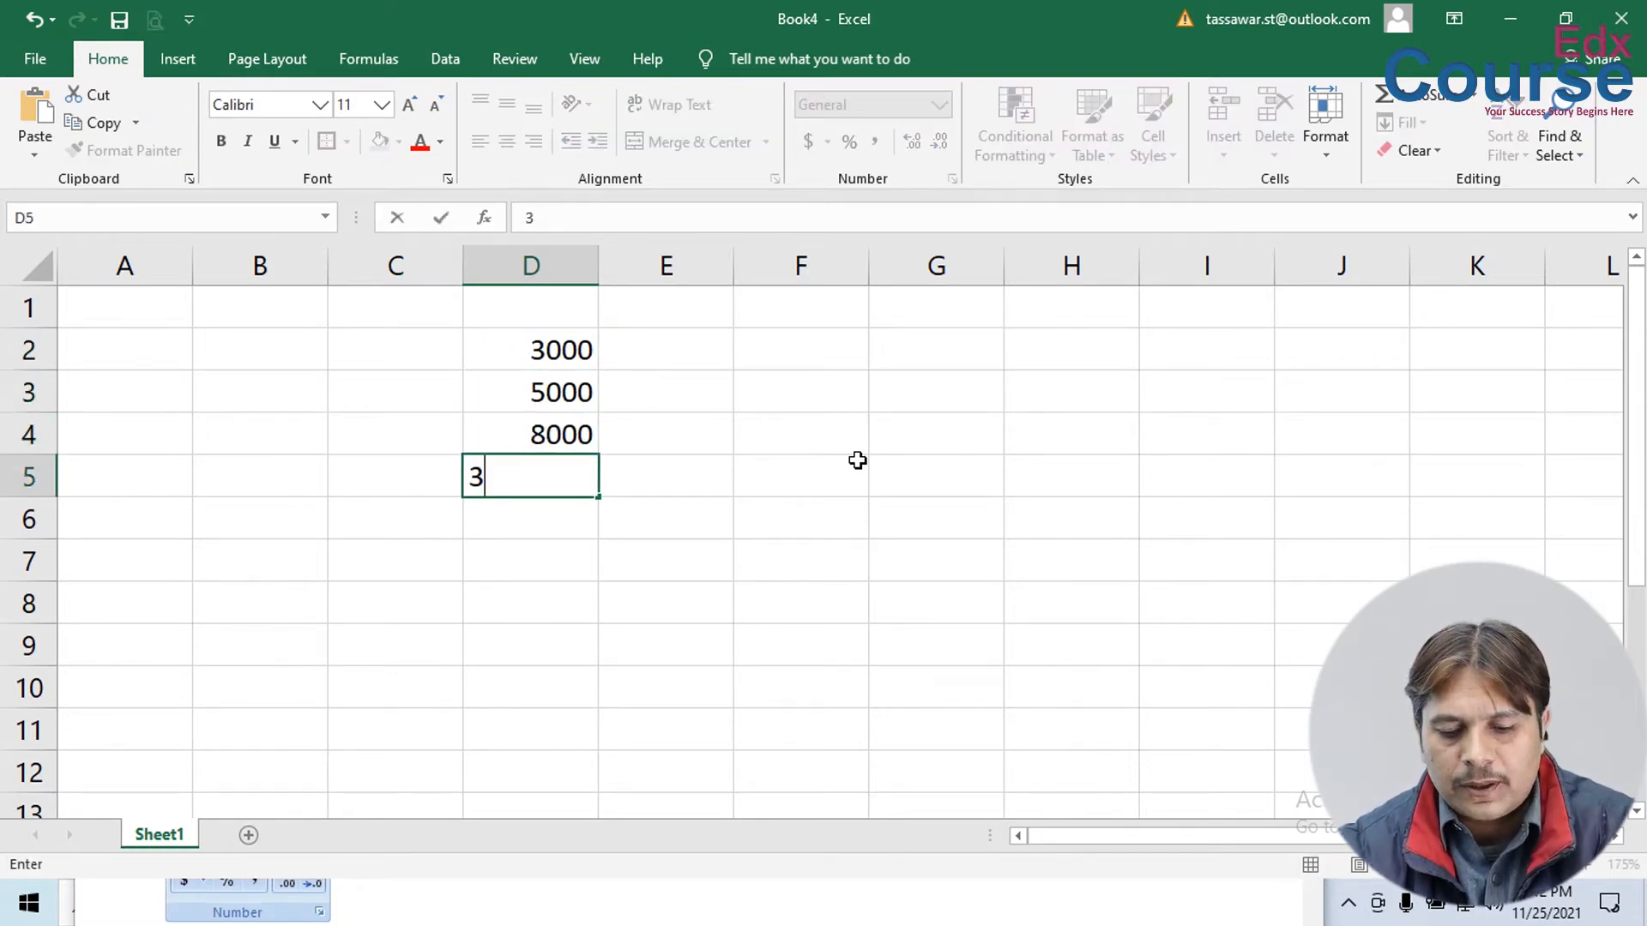
{"action": "type", "text": "500"}
{"action": "key", "text": "Return"}
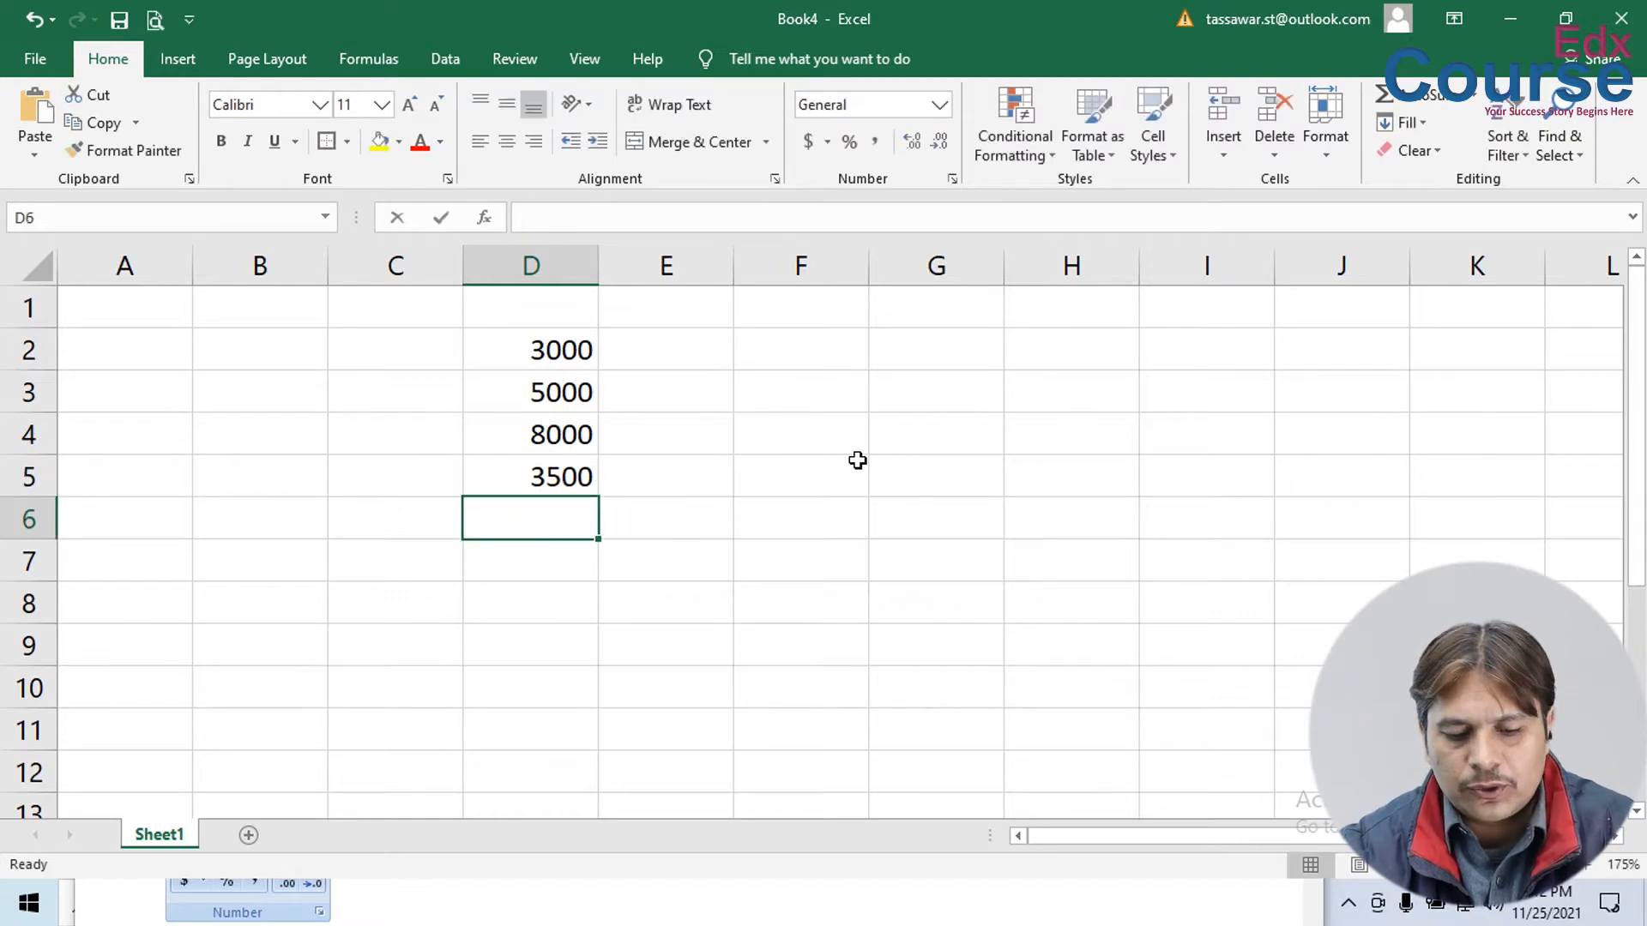
{"action": "type", "text": "2500"}
{"action": "key", "text": "Return"}
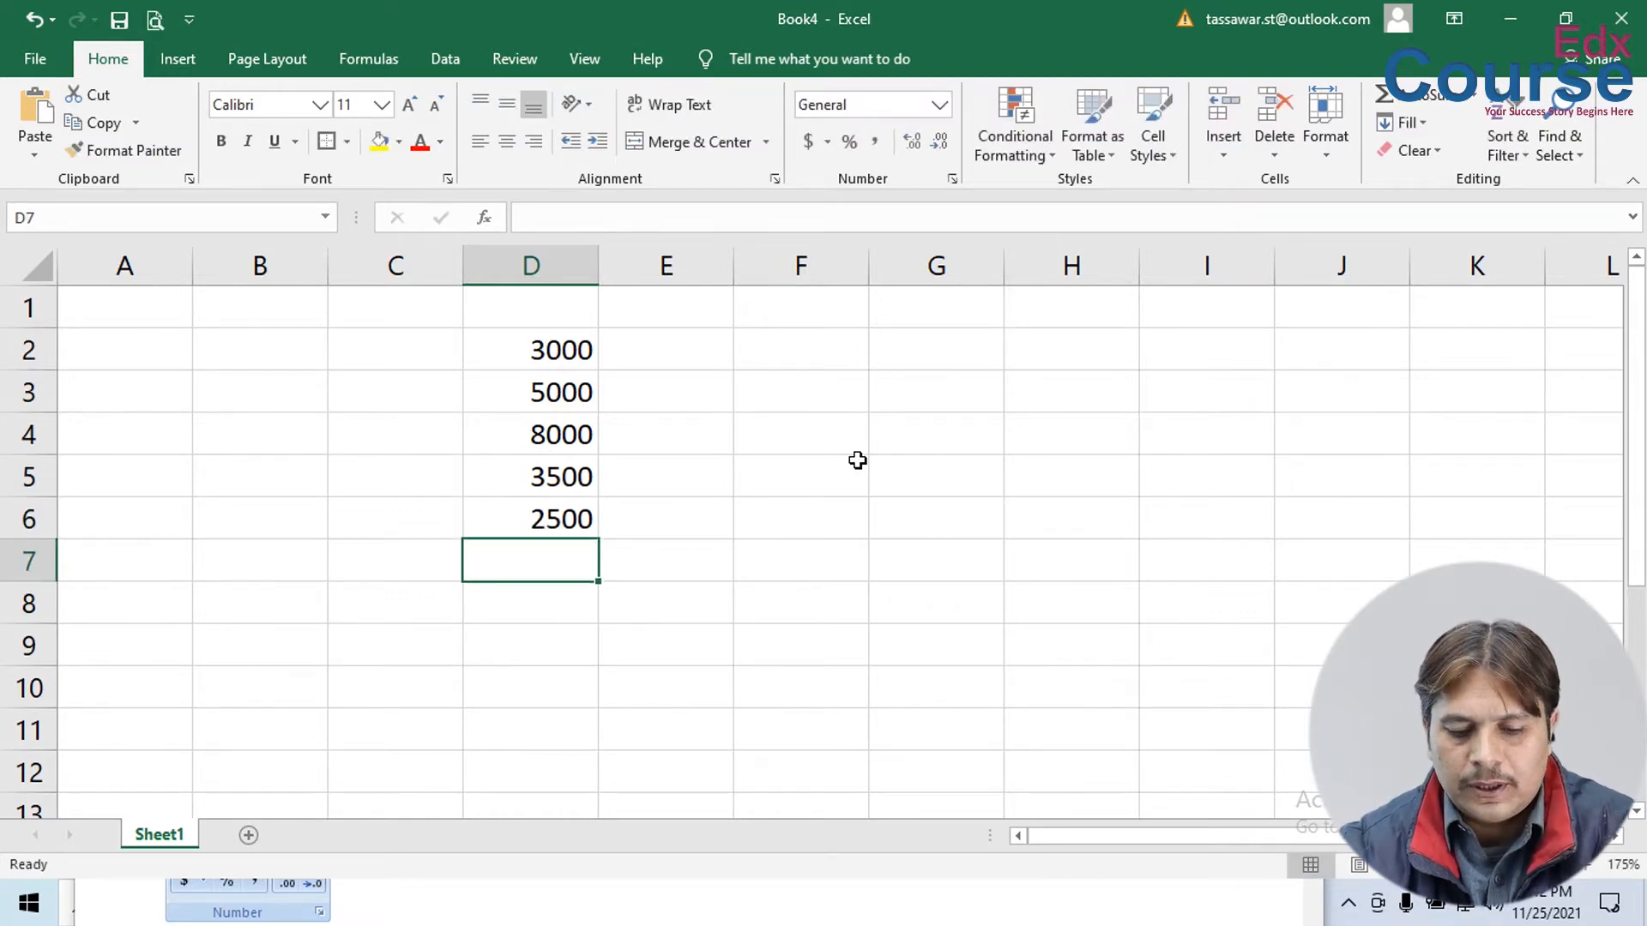
- Continue the list in column D with 9000, 7500 and 2000 in cells D7 through D9
{"action": "type", "text": "9000"}
{"action": "key", "text": "Return"}
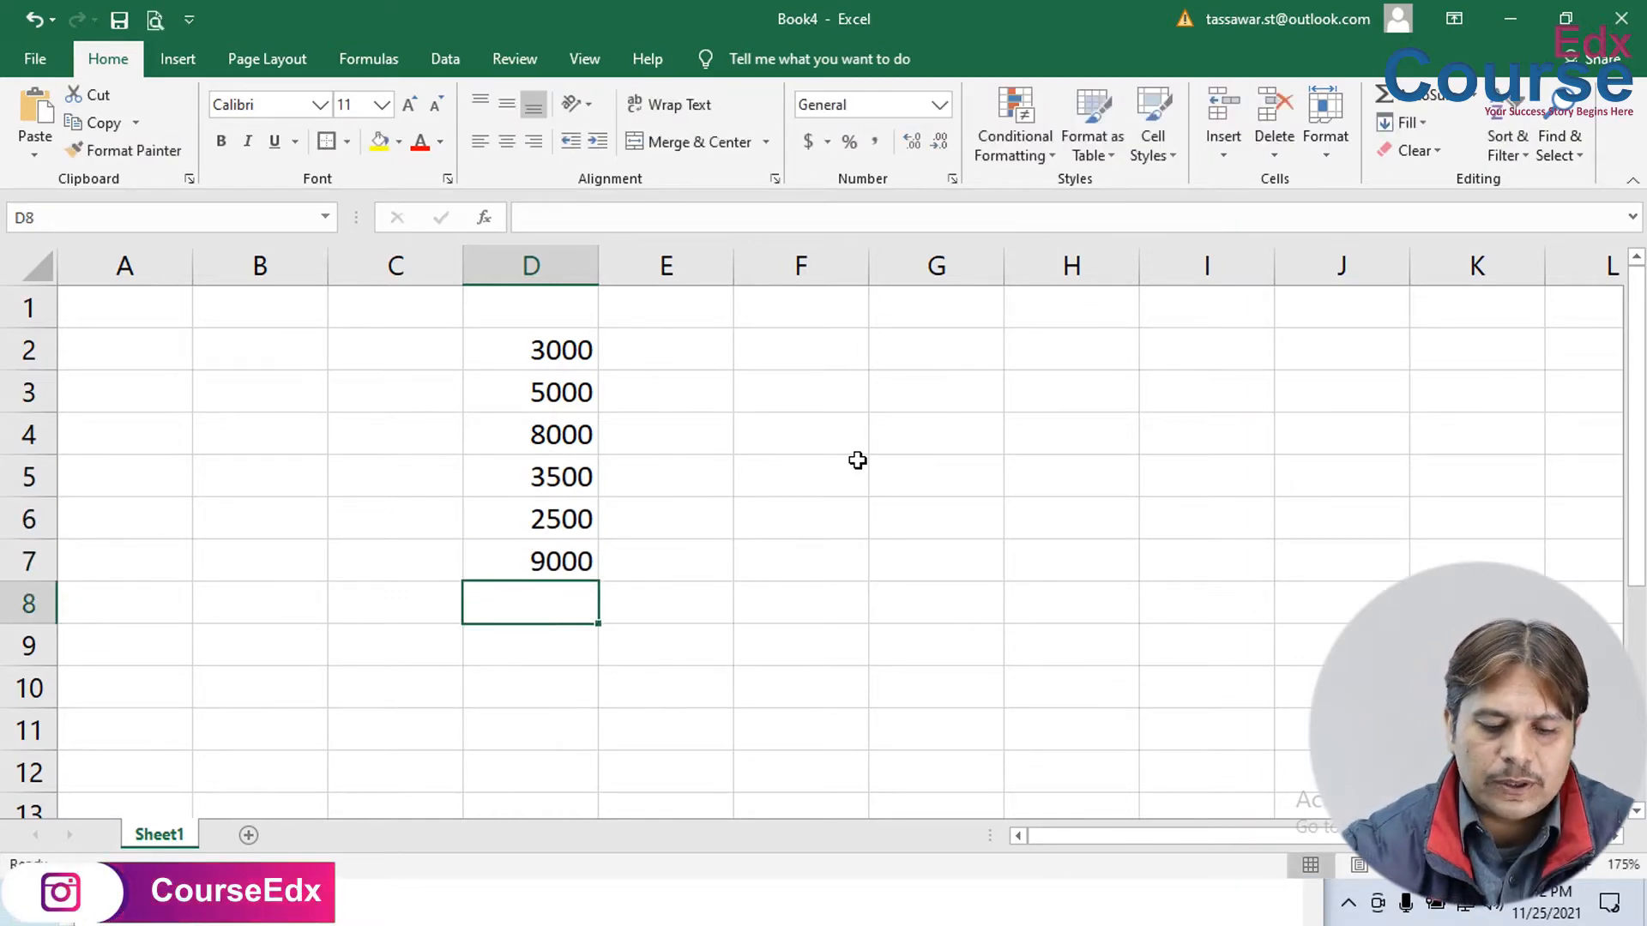
{"action": "type", "text": "7500"}
{"action": "key", "text": "Return"}
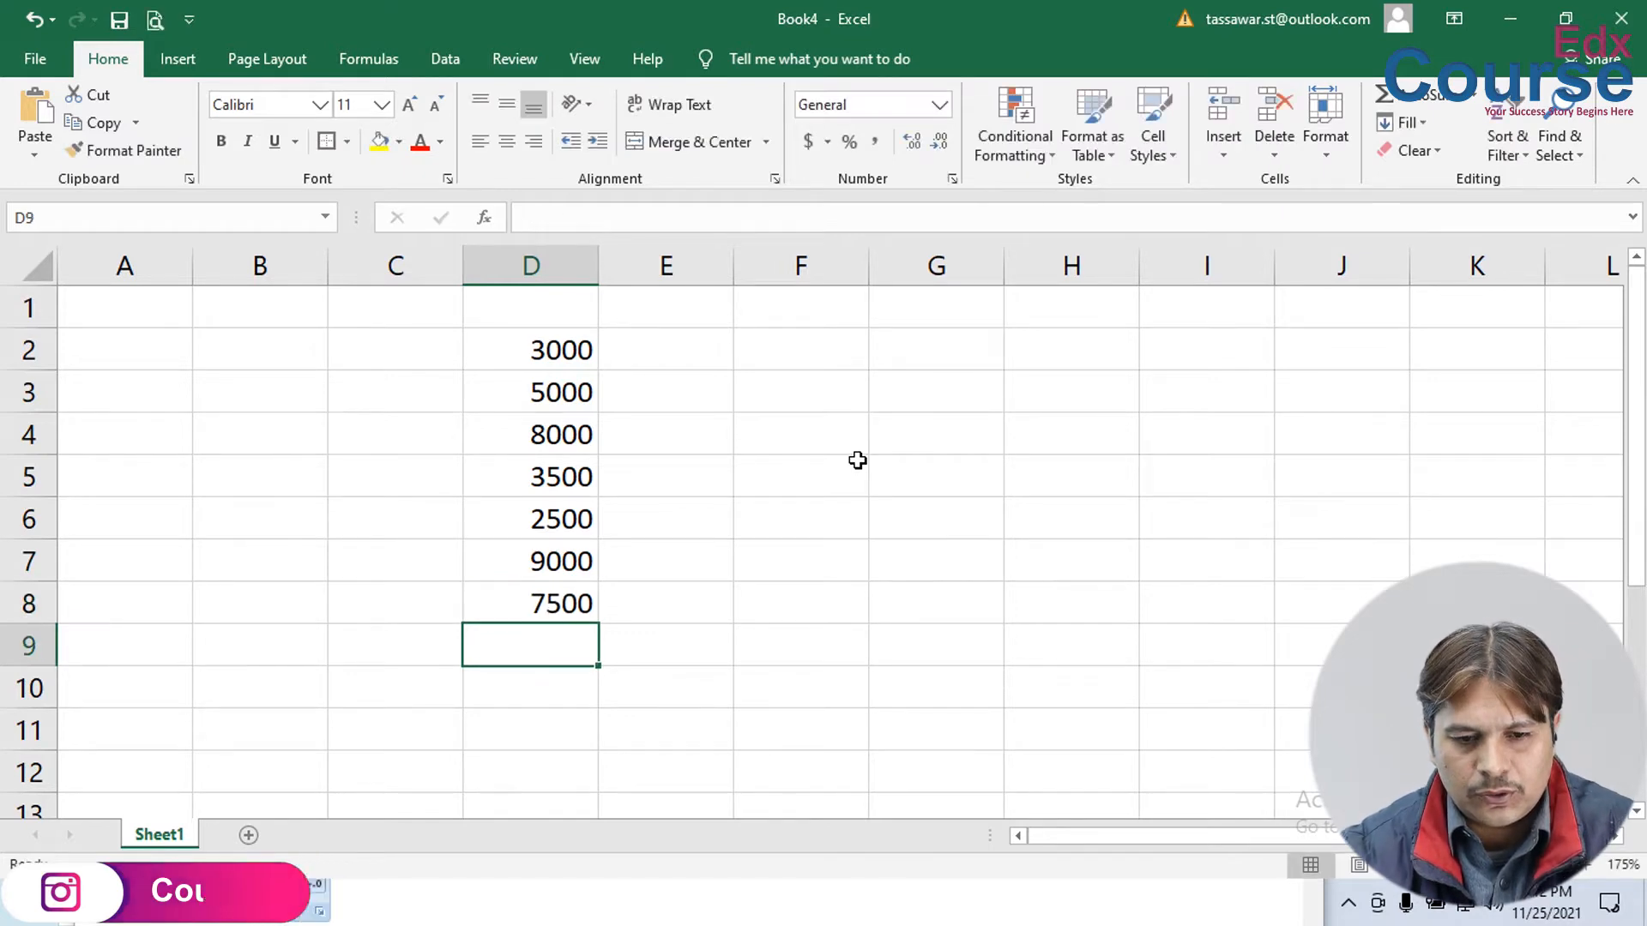
{"action": "type", "text": "2"}
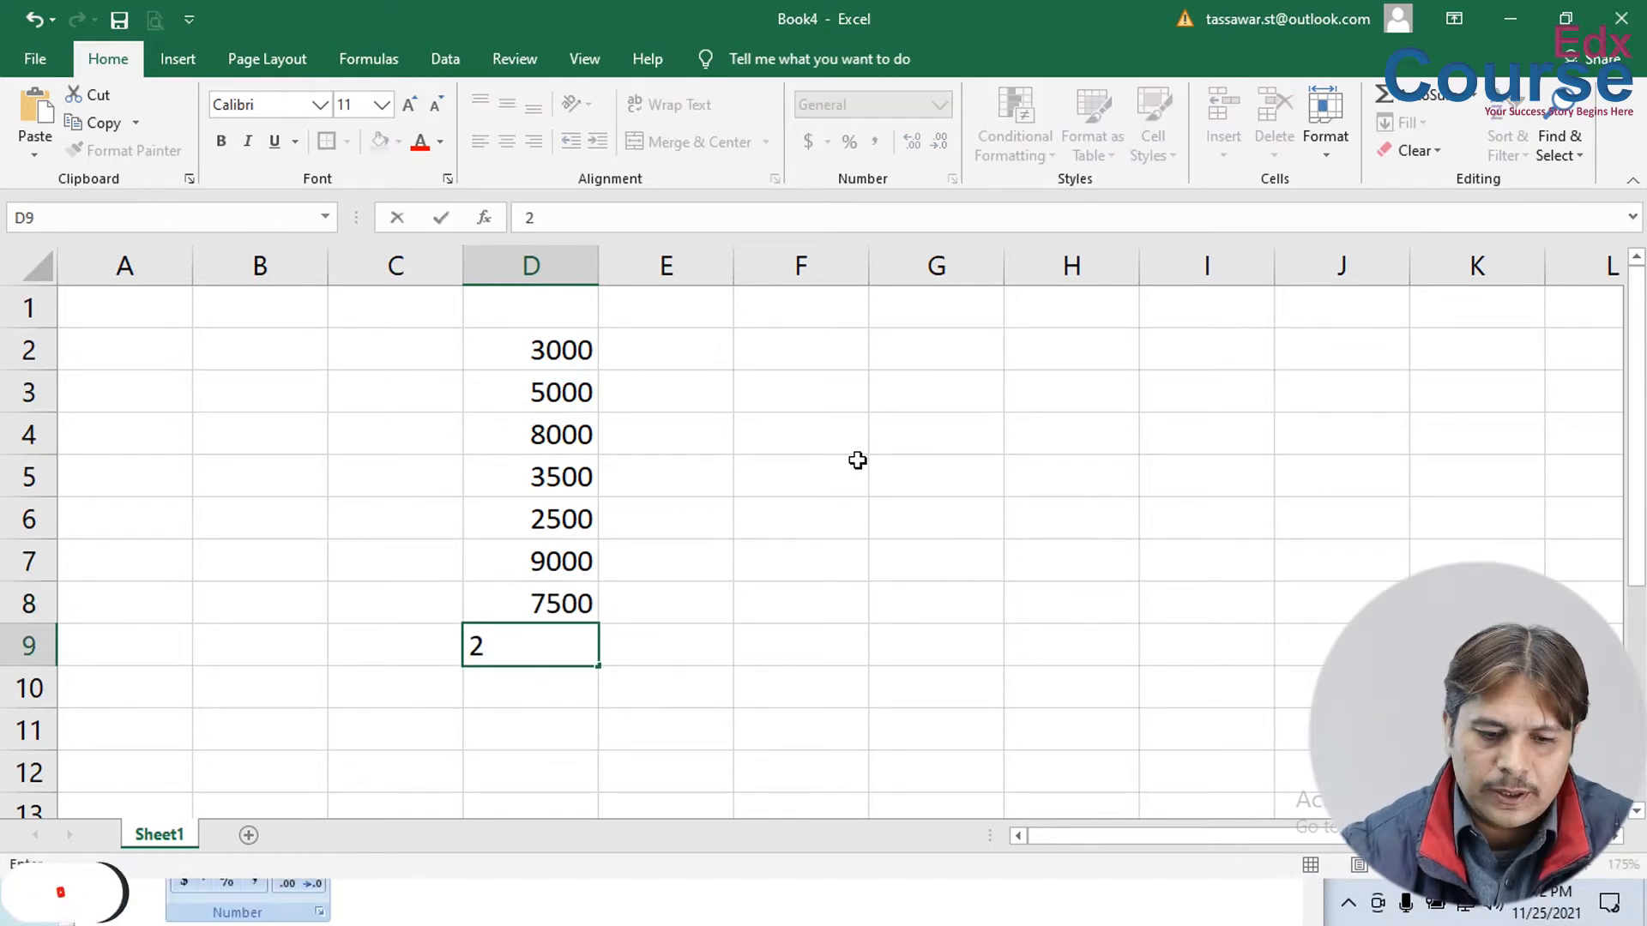
{"action": "type", "text": "000"}
{"action": "key", "text": "Return"}
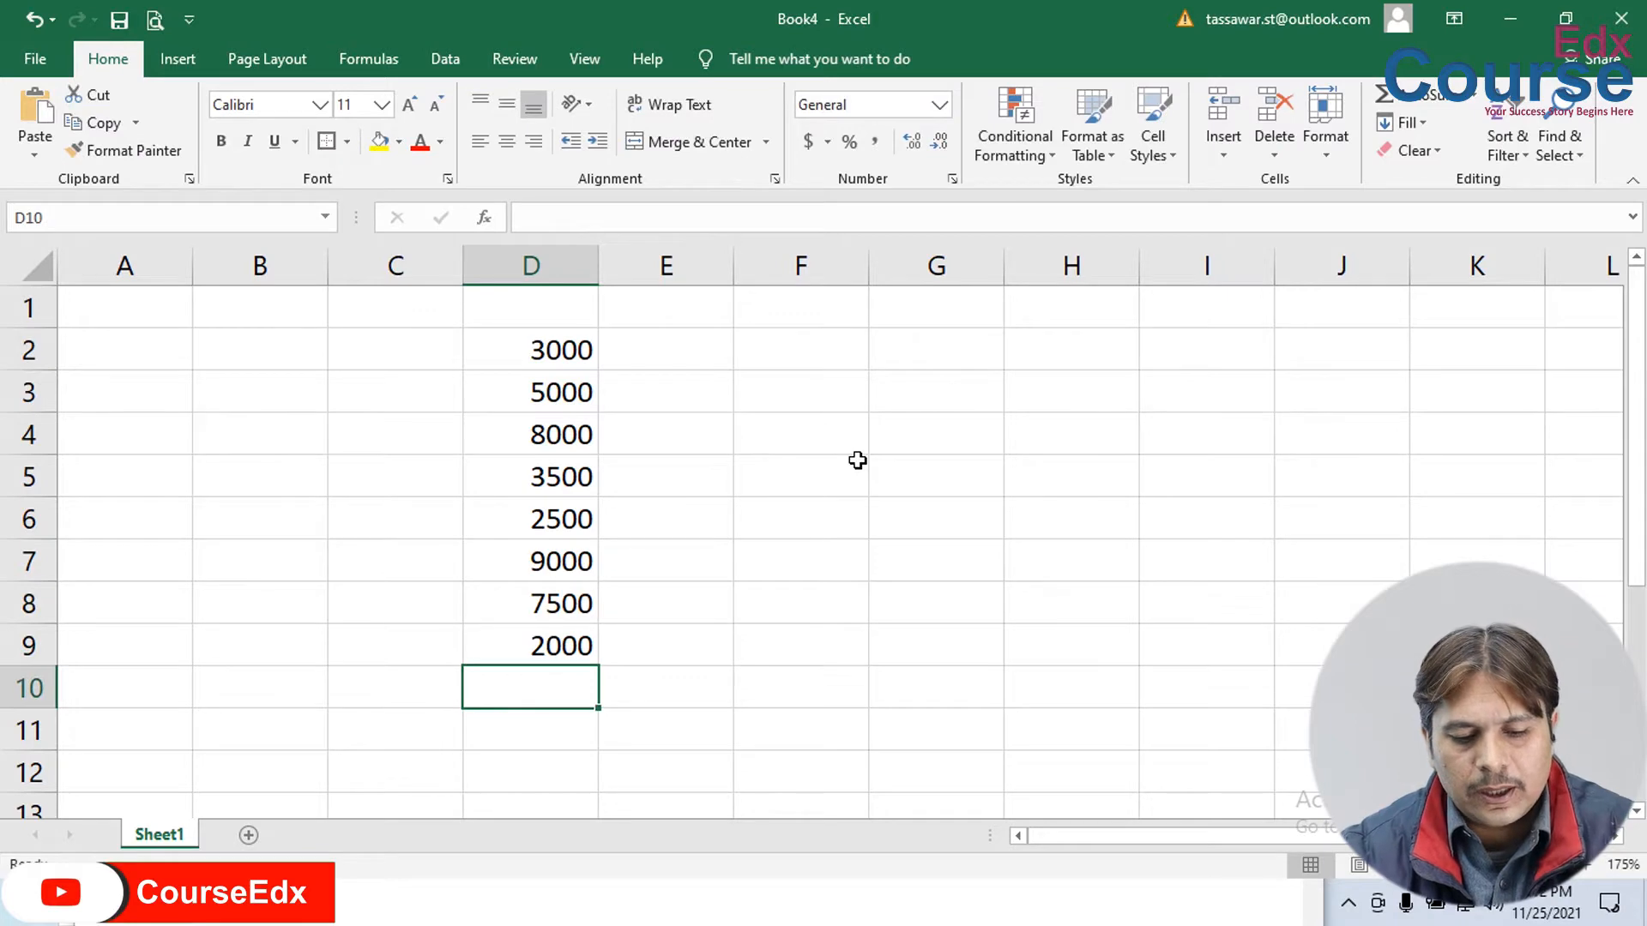
{"action": "type", "text": "1500"}
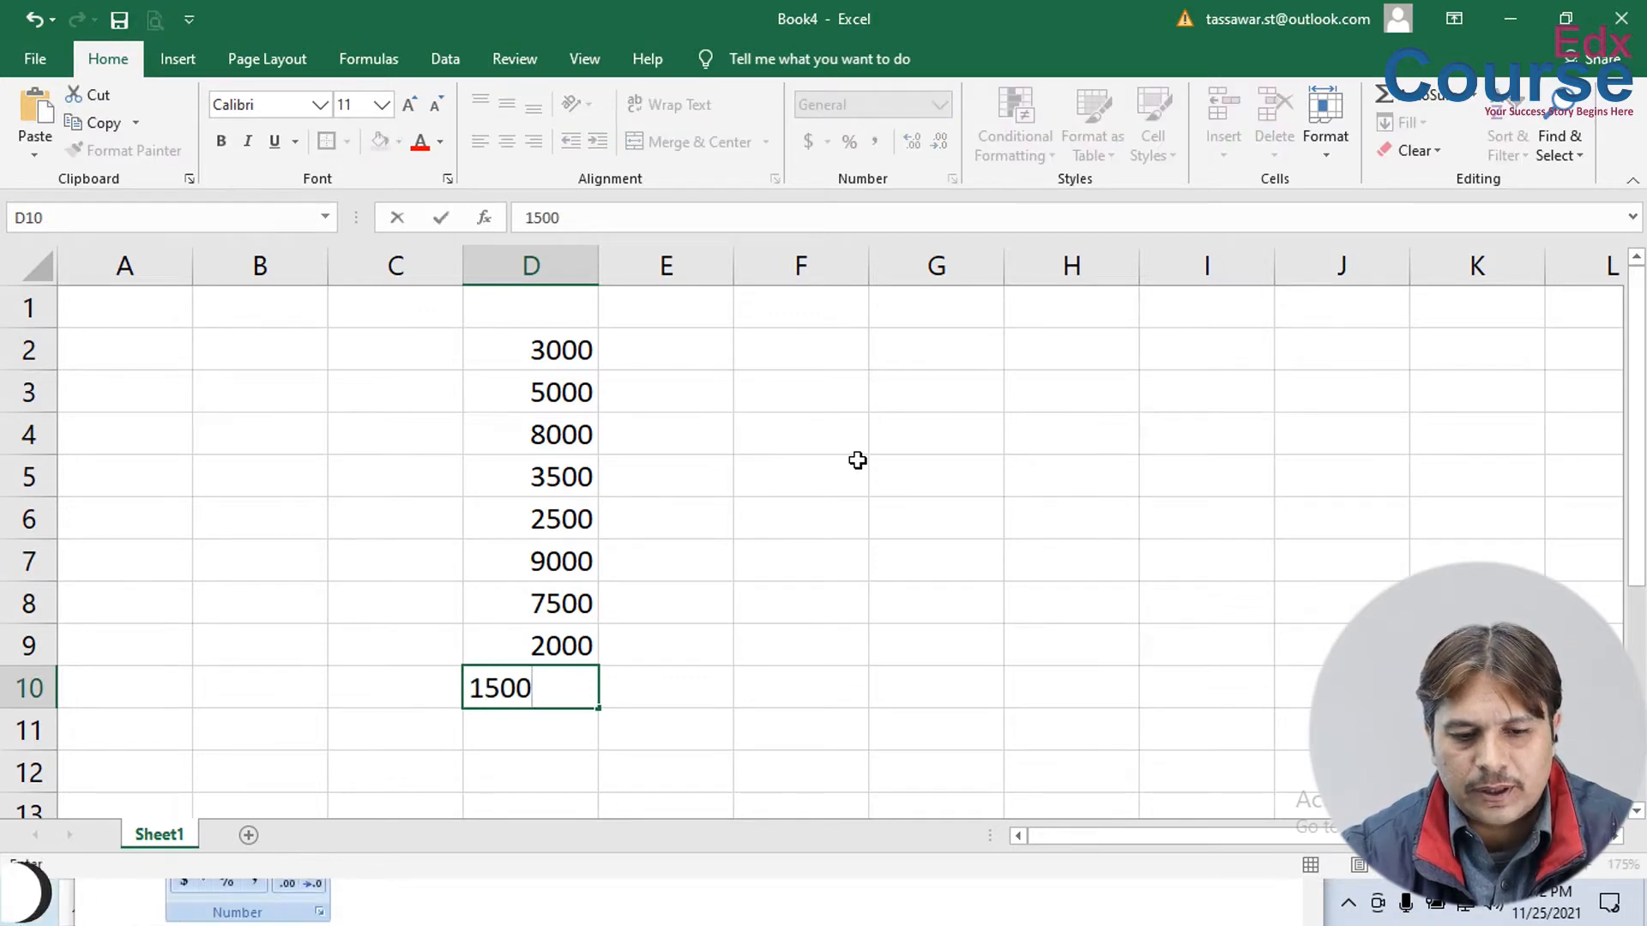
{"action": "key", "text": "BackSpace"}
{"action": "key", "text": "BackSpace"}
{"action": "key", "text": "BackSpace"}
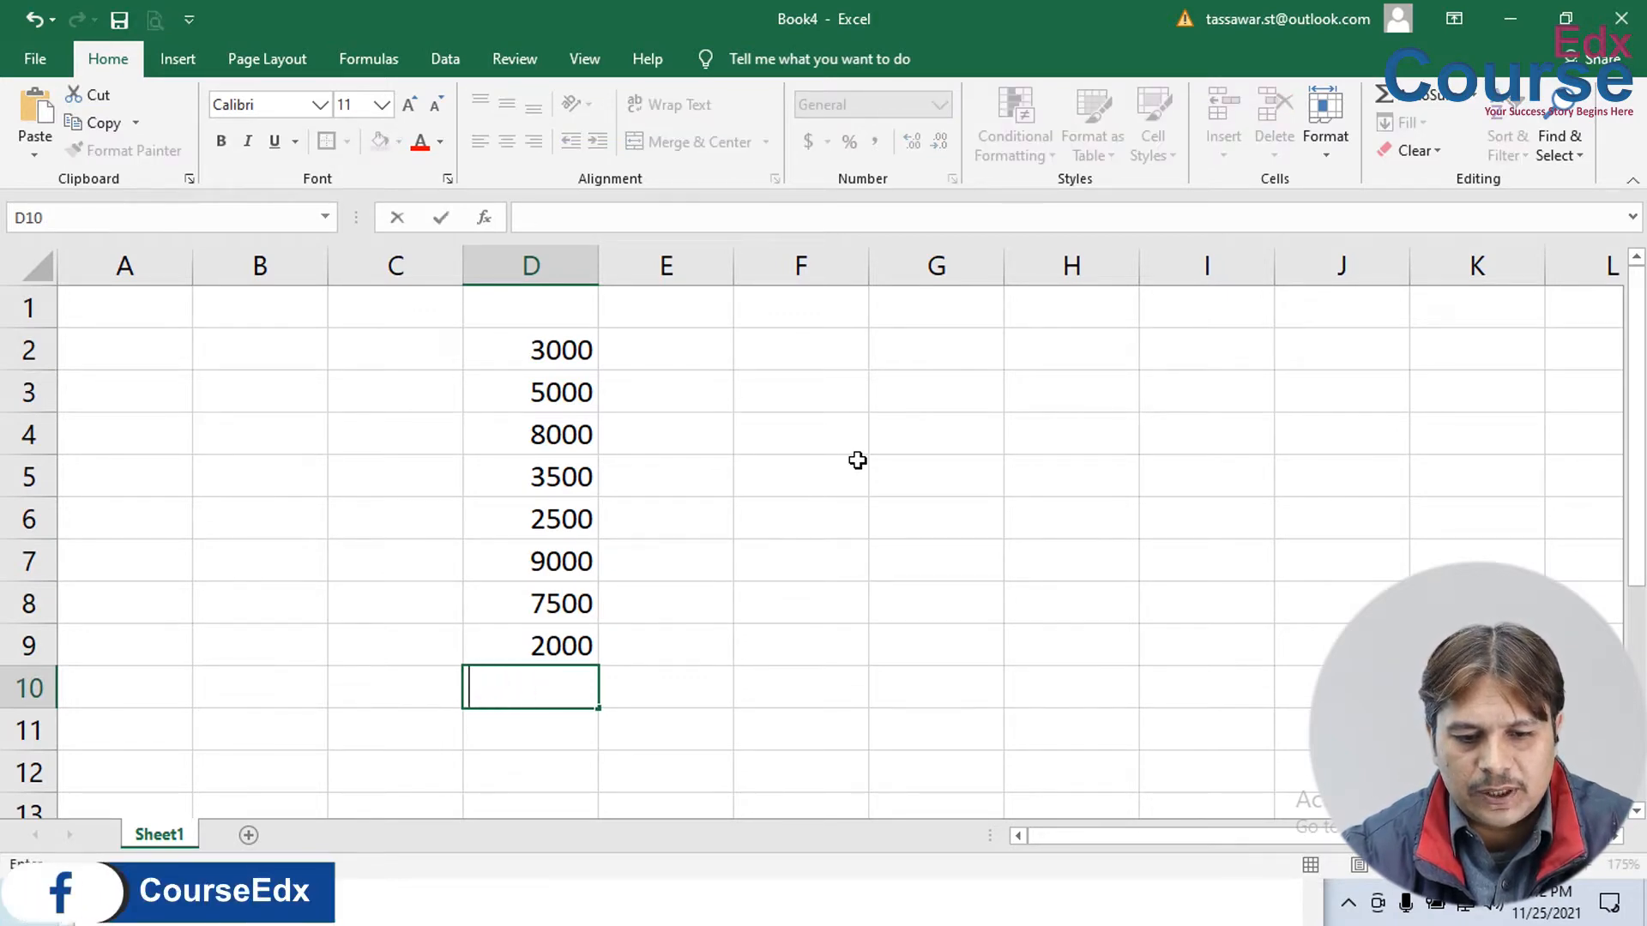
{"action": "key", "text": "BackSpace"}
- Enter 7000 in cell D10 and, after checking the entry count of D2:D10, enter 9500 in cell D11
{"action": "type", "text": "7000"}
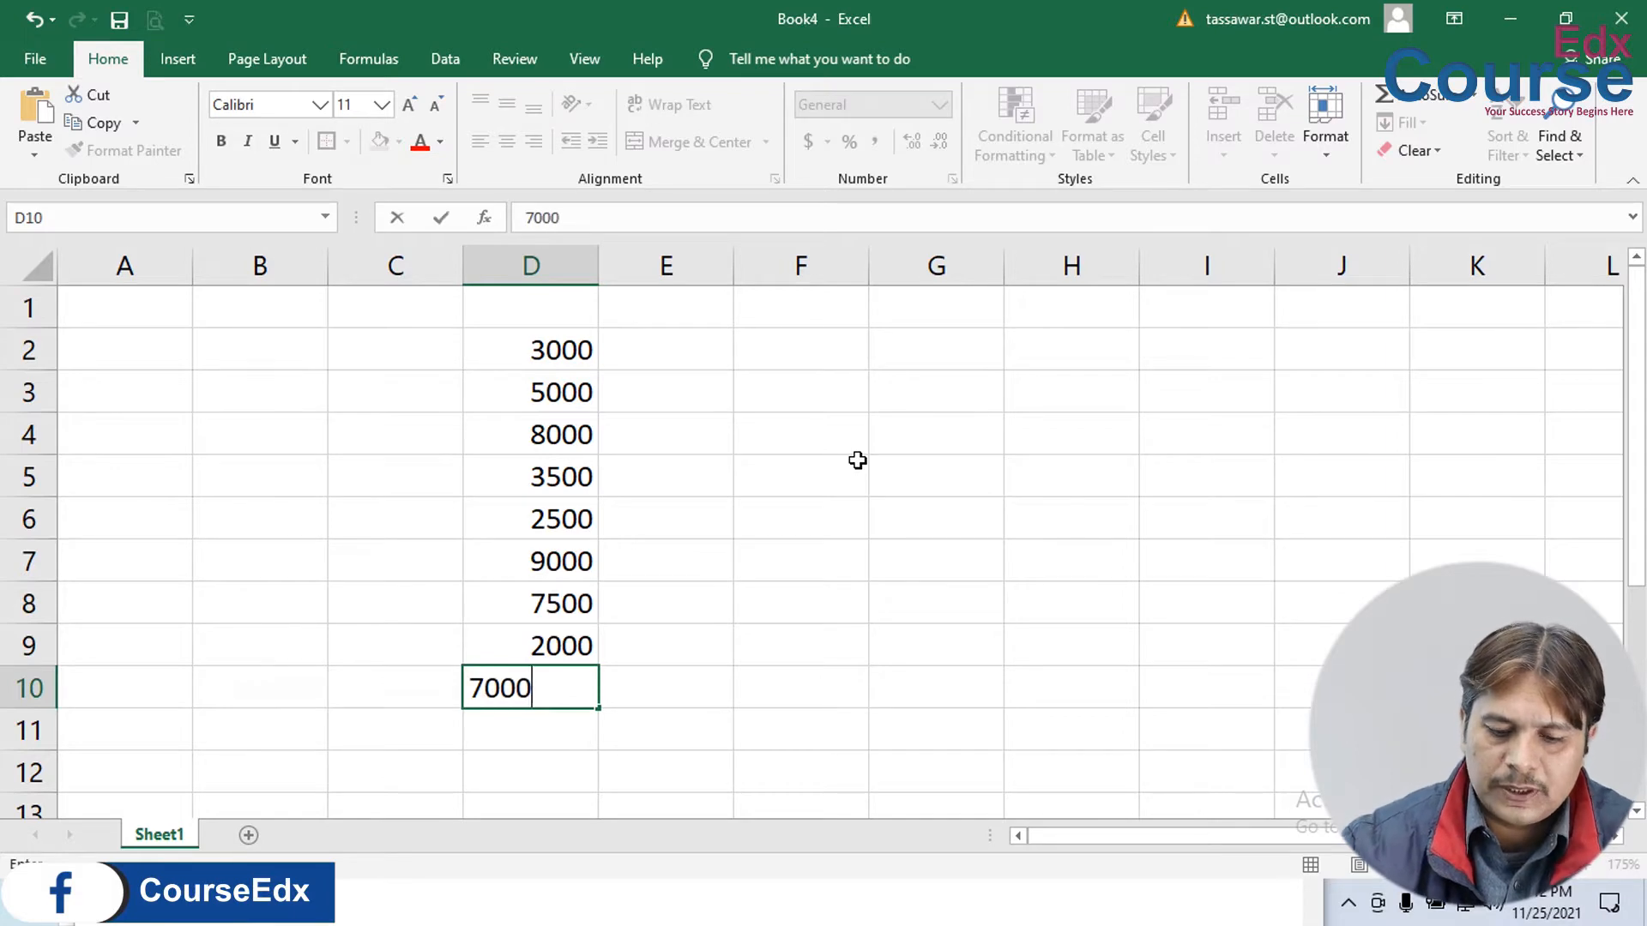
{"action": "key", "text": "Return"}
{"action": "key", "text": "Up"}
{"action": "key", "text": "ctrl+shift+Up"}
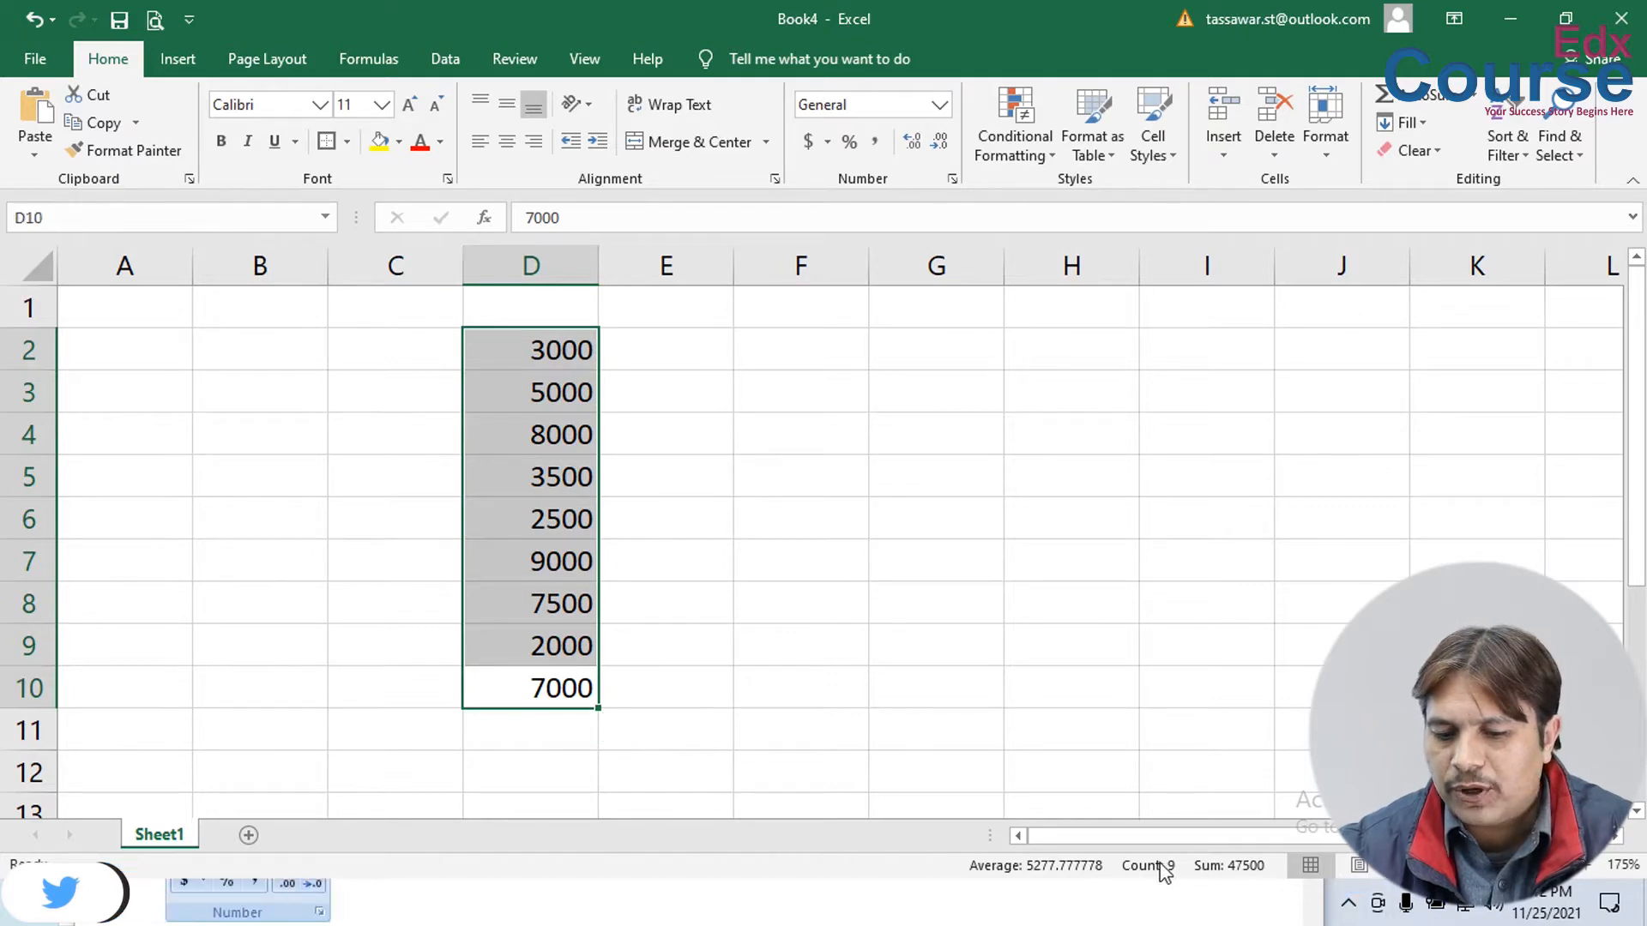
{"action": "left_click", "coordinate": [519, 727]}
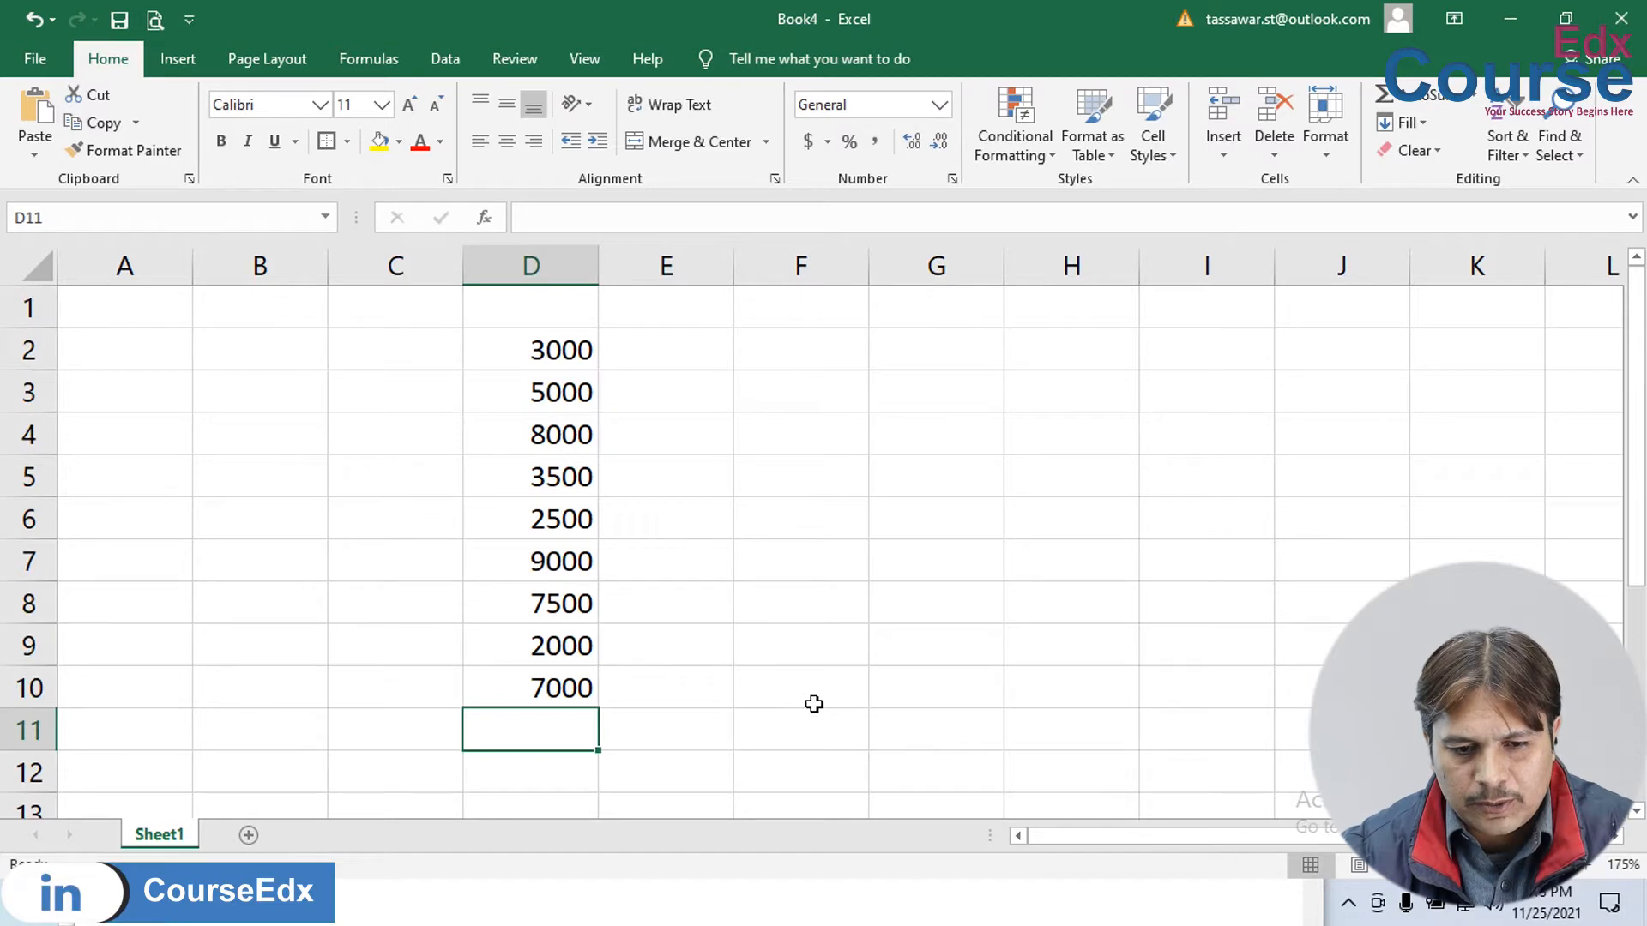
{"action": "type", "text": "9500"}
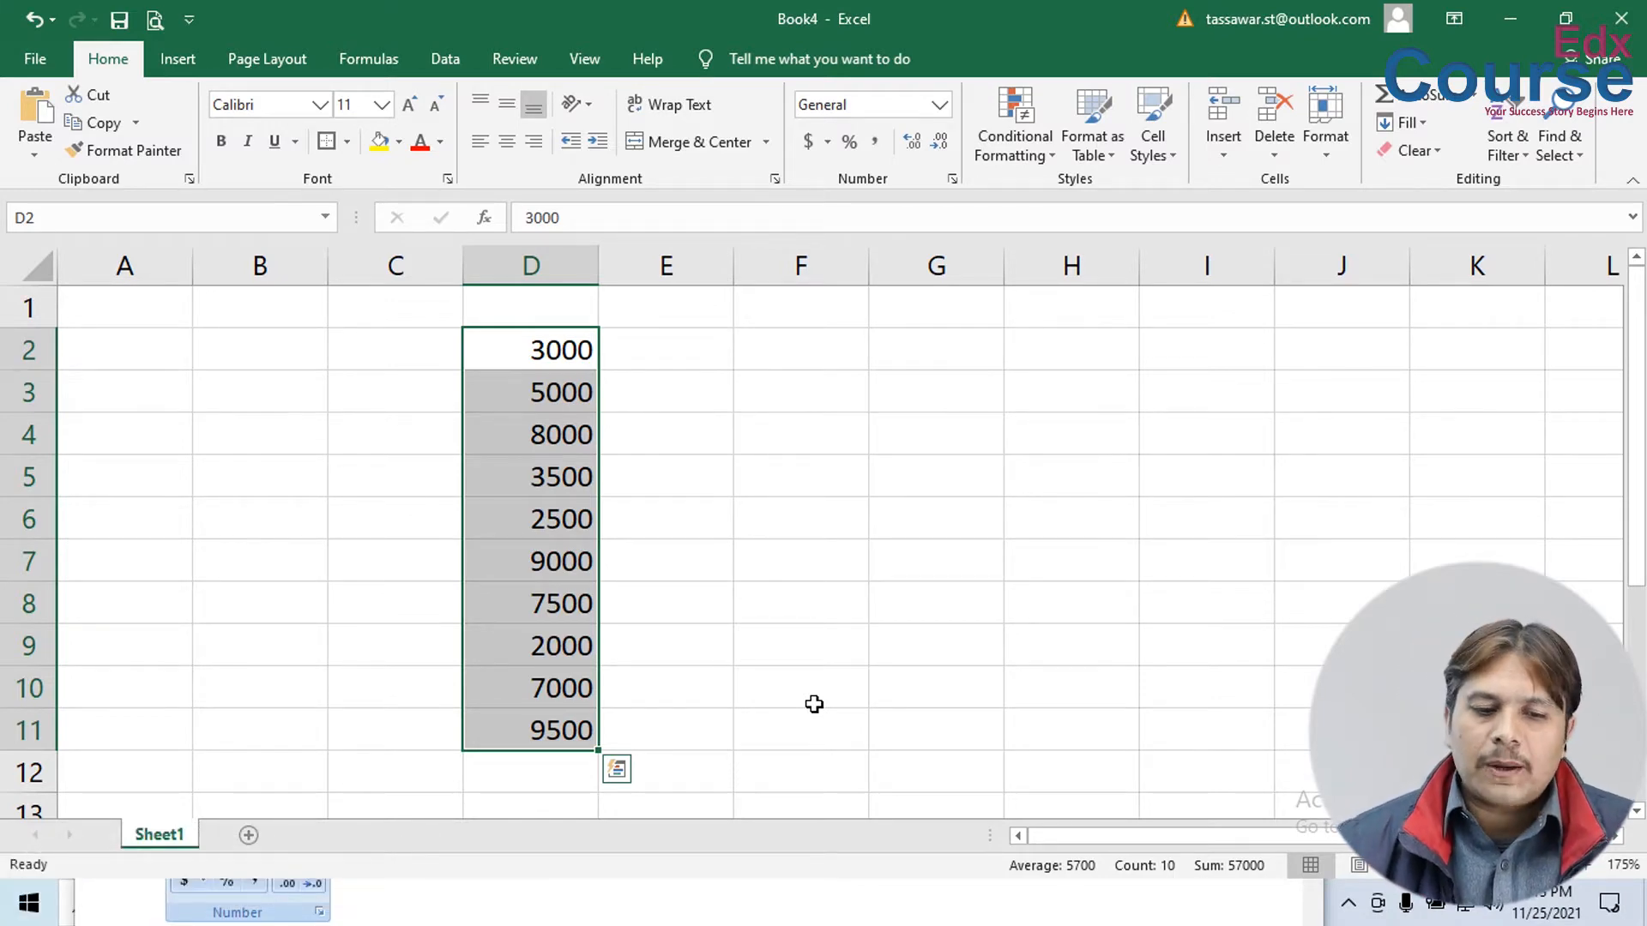
- Manually highlight the values above 5000 in D4, D7:D8 and D10:D11 with a yellow fill
{"action": "left_click", "coordinate": [544, 360]}
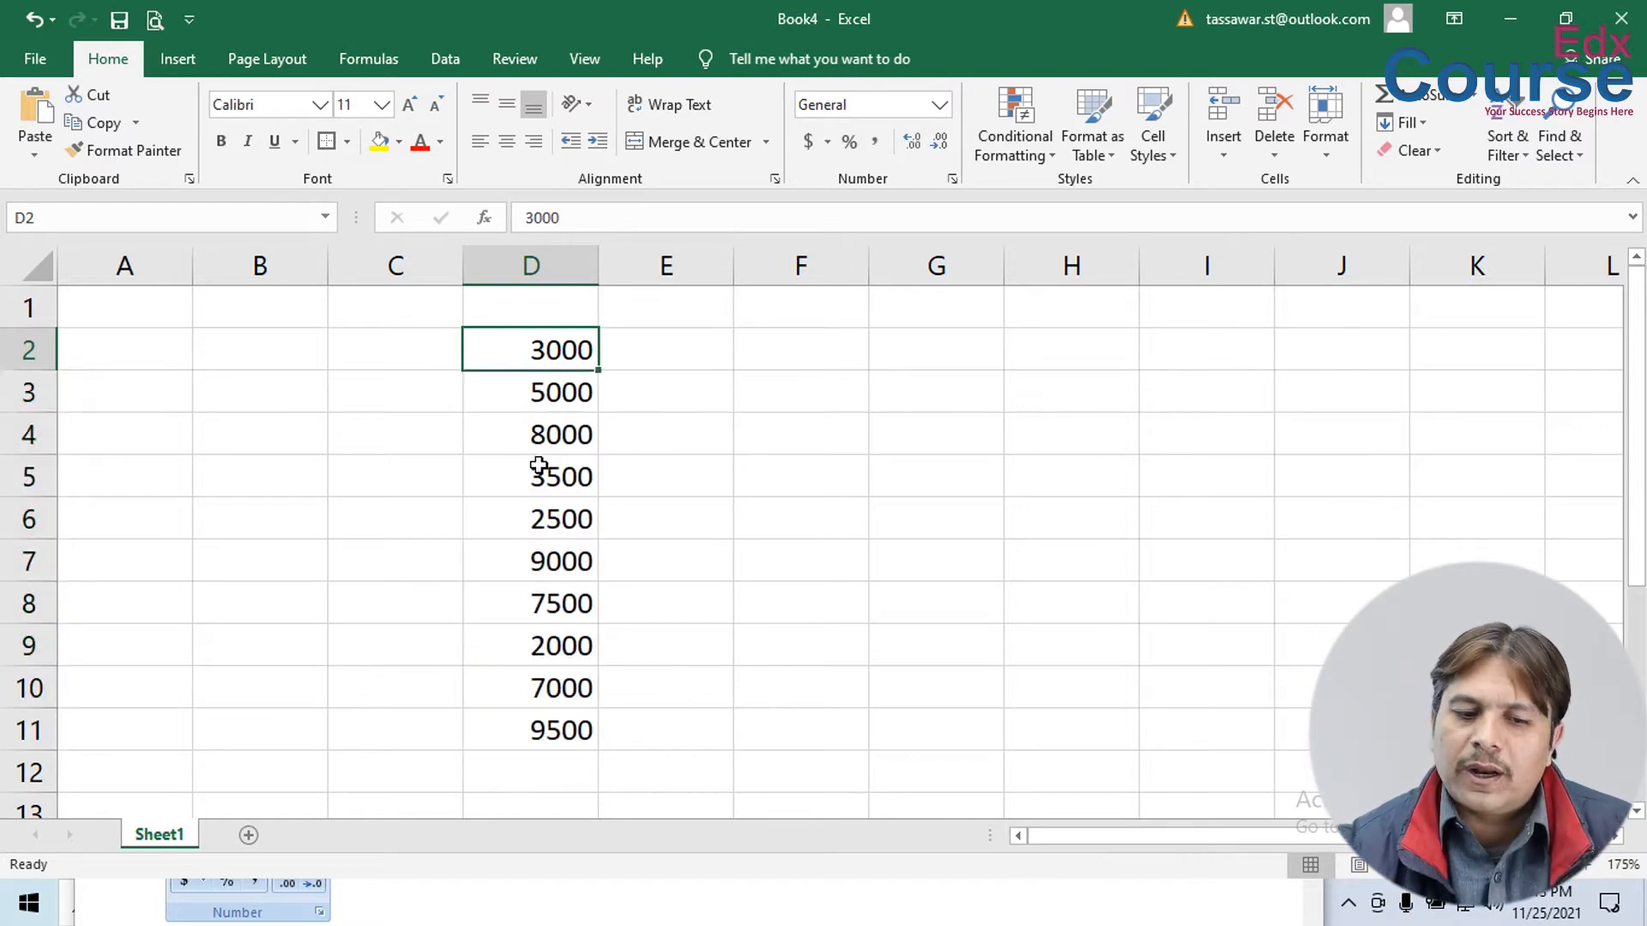
{"action": "left_click", "coordinate": [541, 399]}
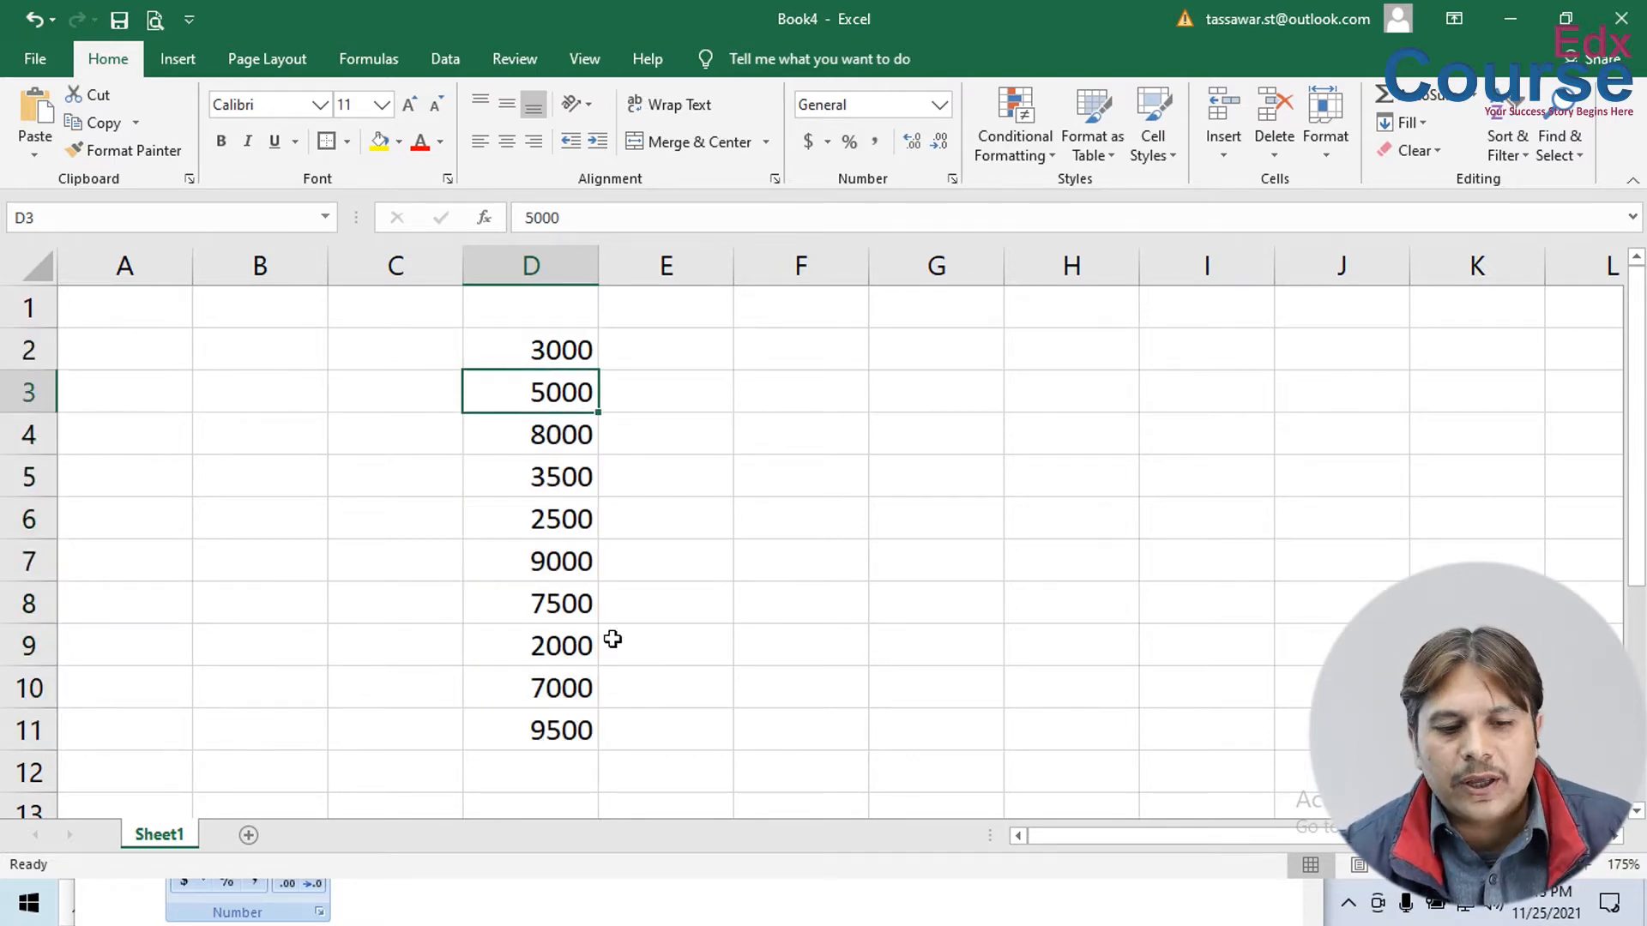
{"action": "left_click", "coordinate": [545, 426]}
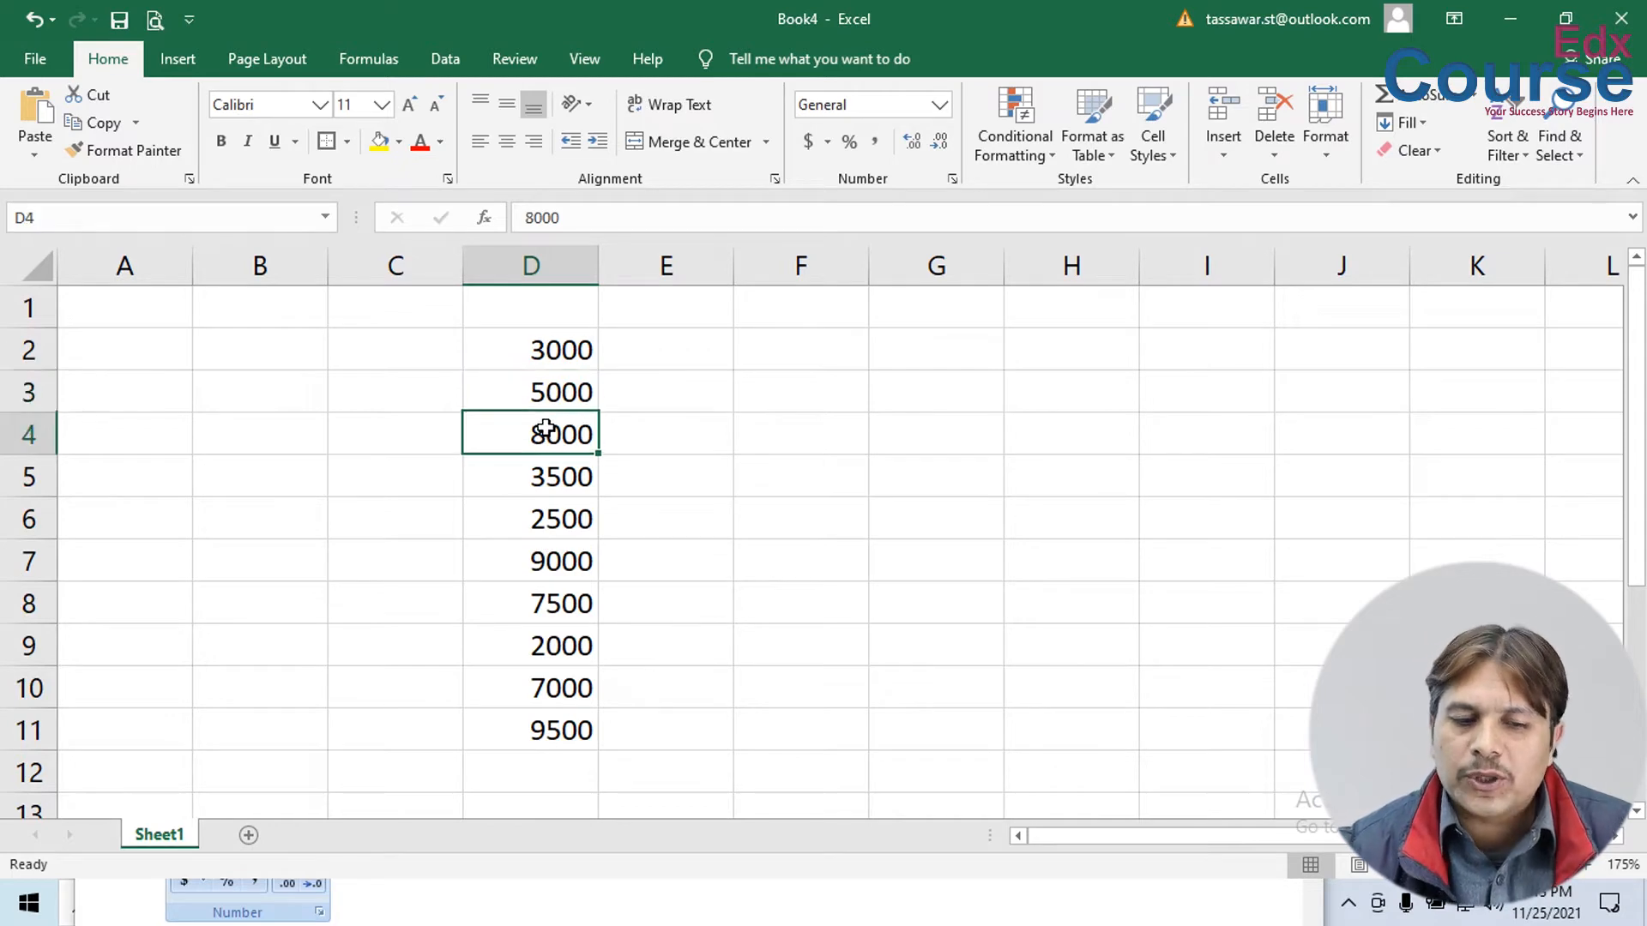
{"action": "left_click", "coordinate": [379, 144]}
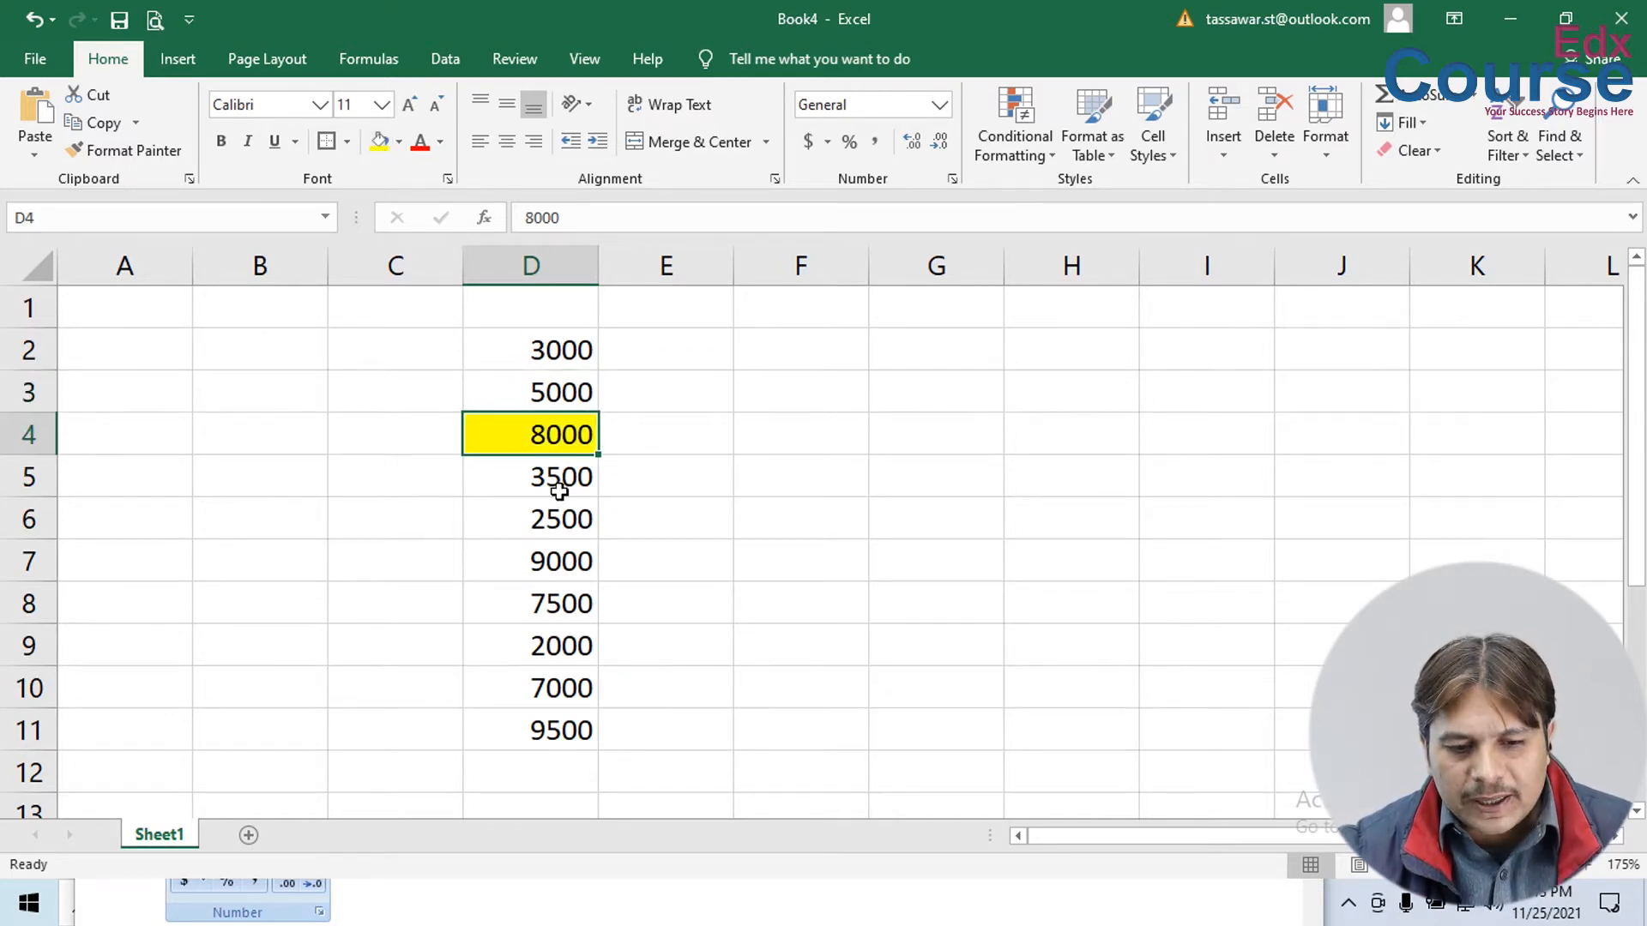
{"action": "left_click_drag", "start_coordinate": [564, 572], "coordinate": [567, 601]}
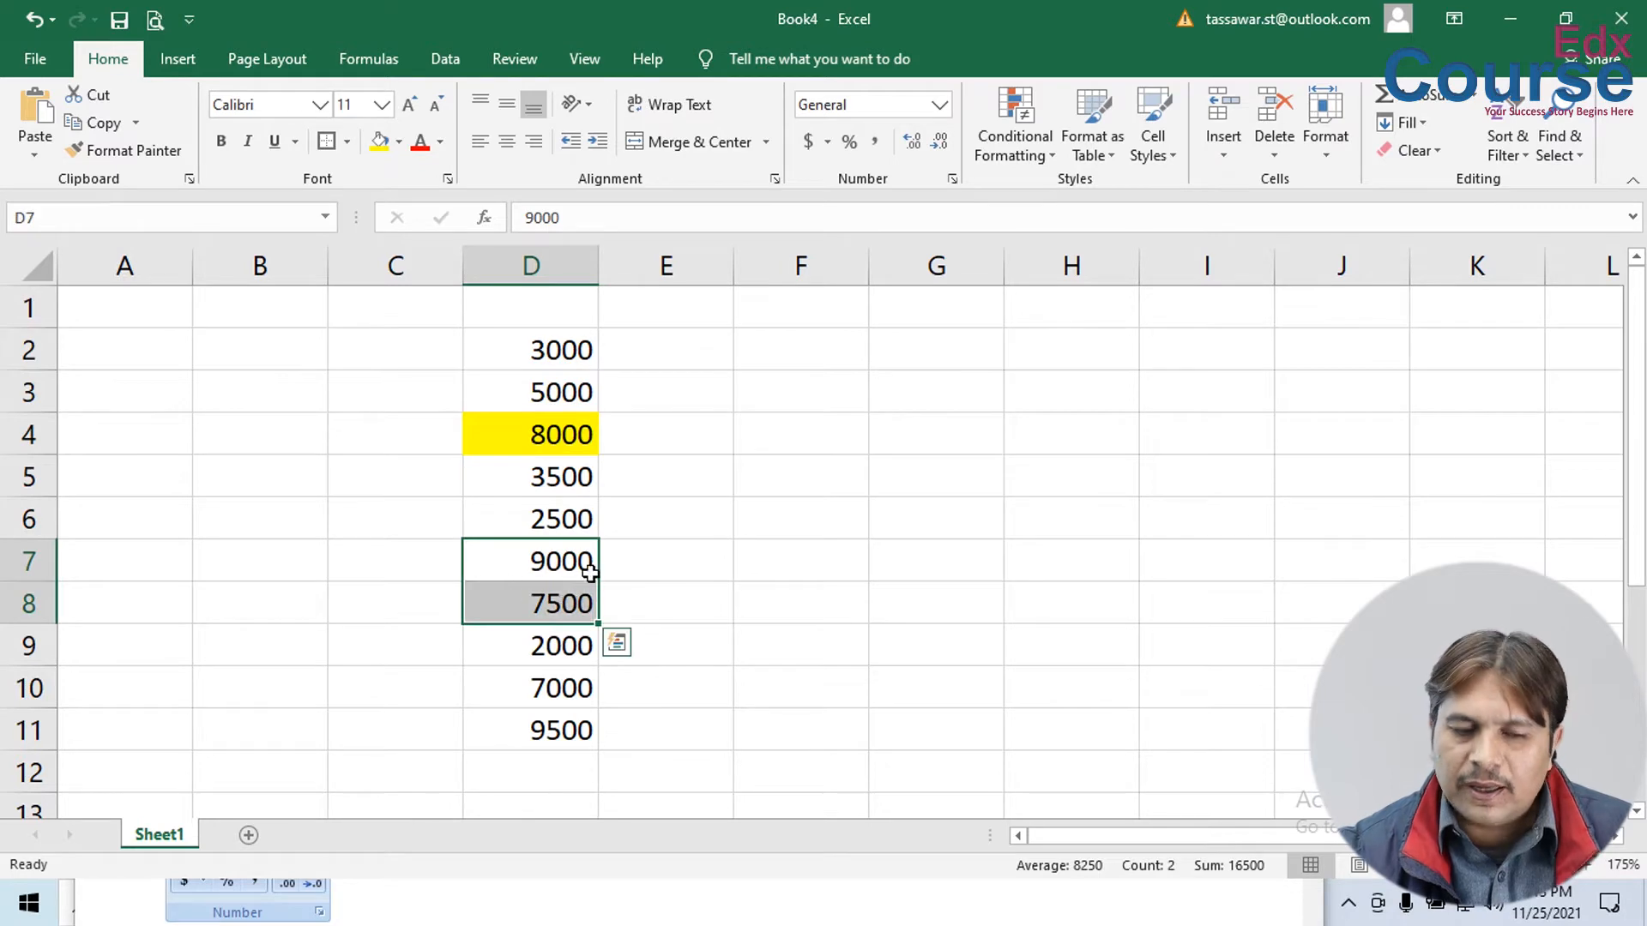
{"action": "left_click", "coordinate": [379, 143]}
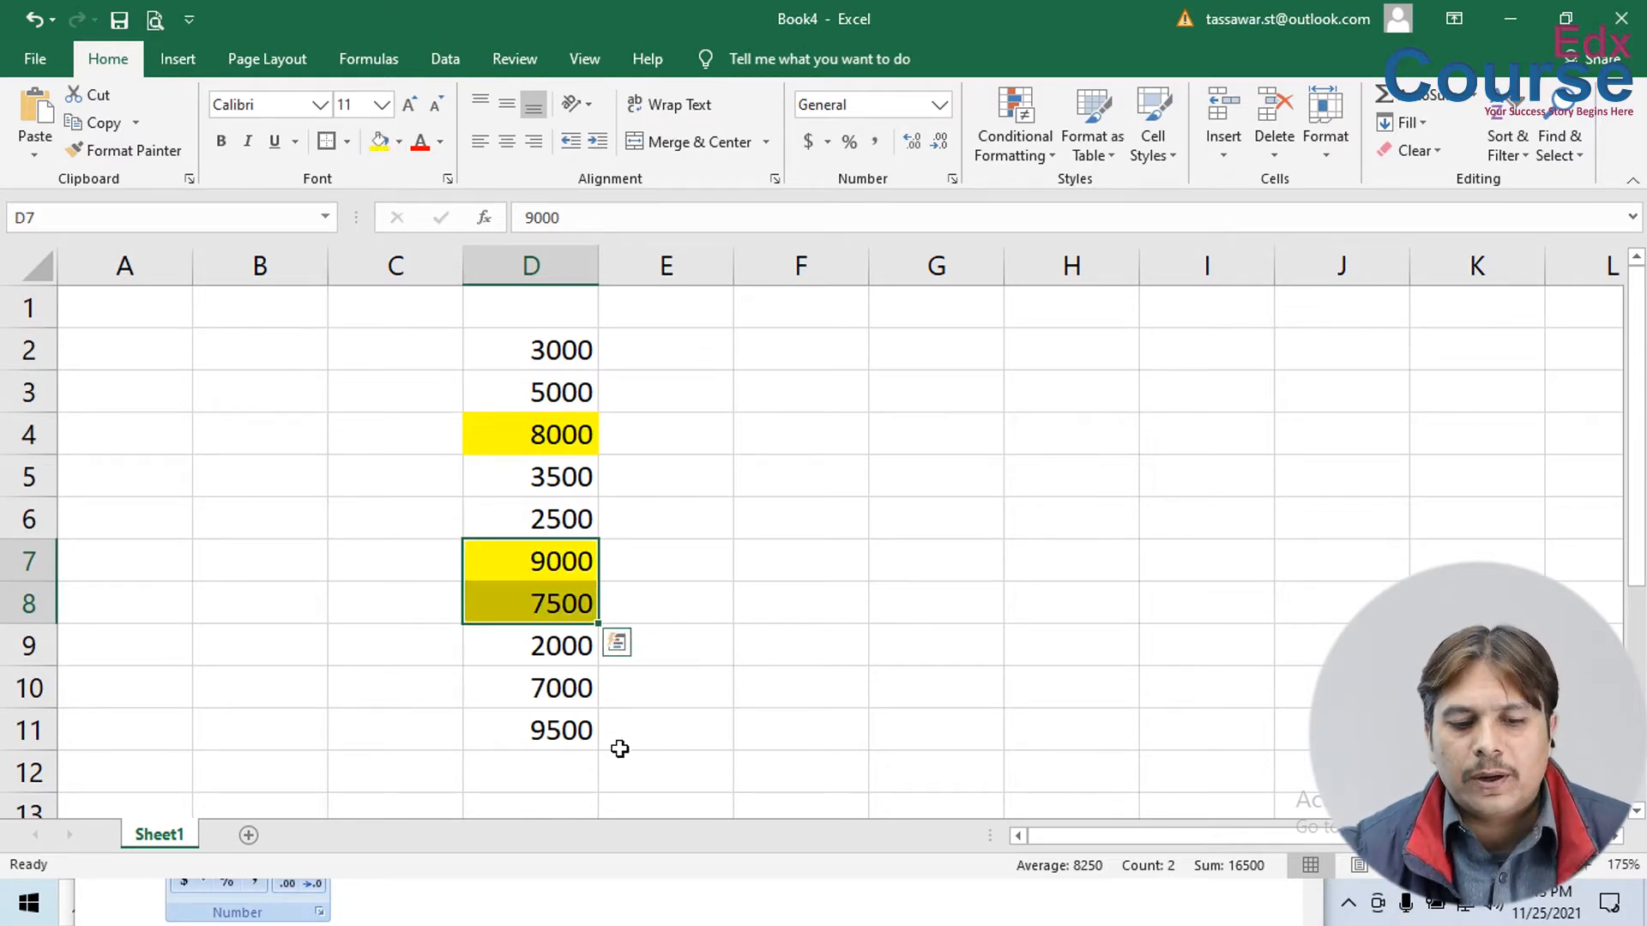
{"action": "left_click_drag", "start_coordinate": [552, 686], "coordinate": [550, 729]}
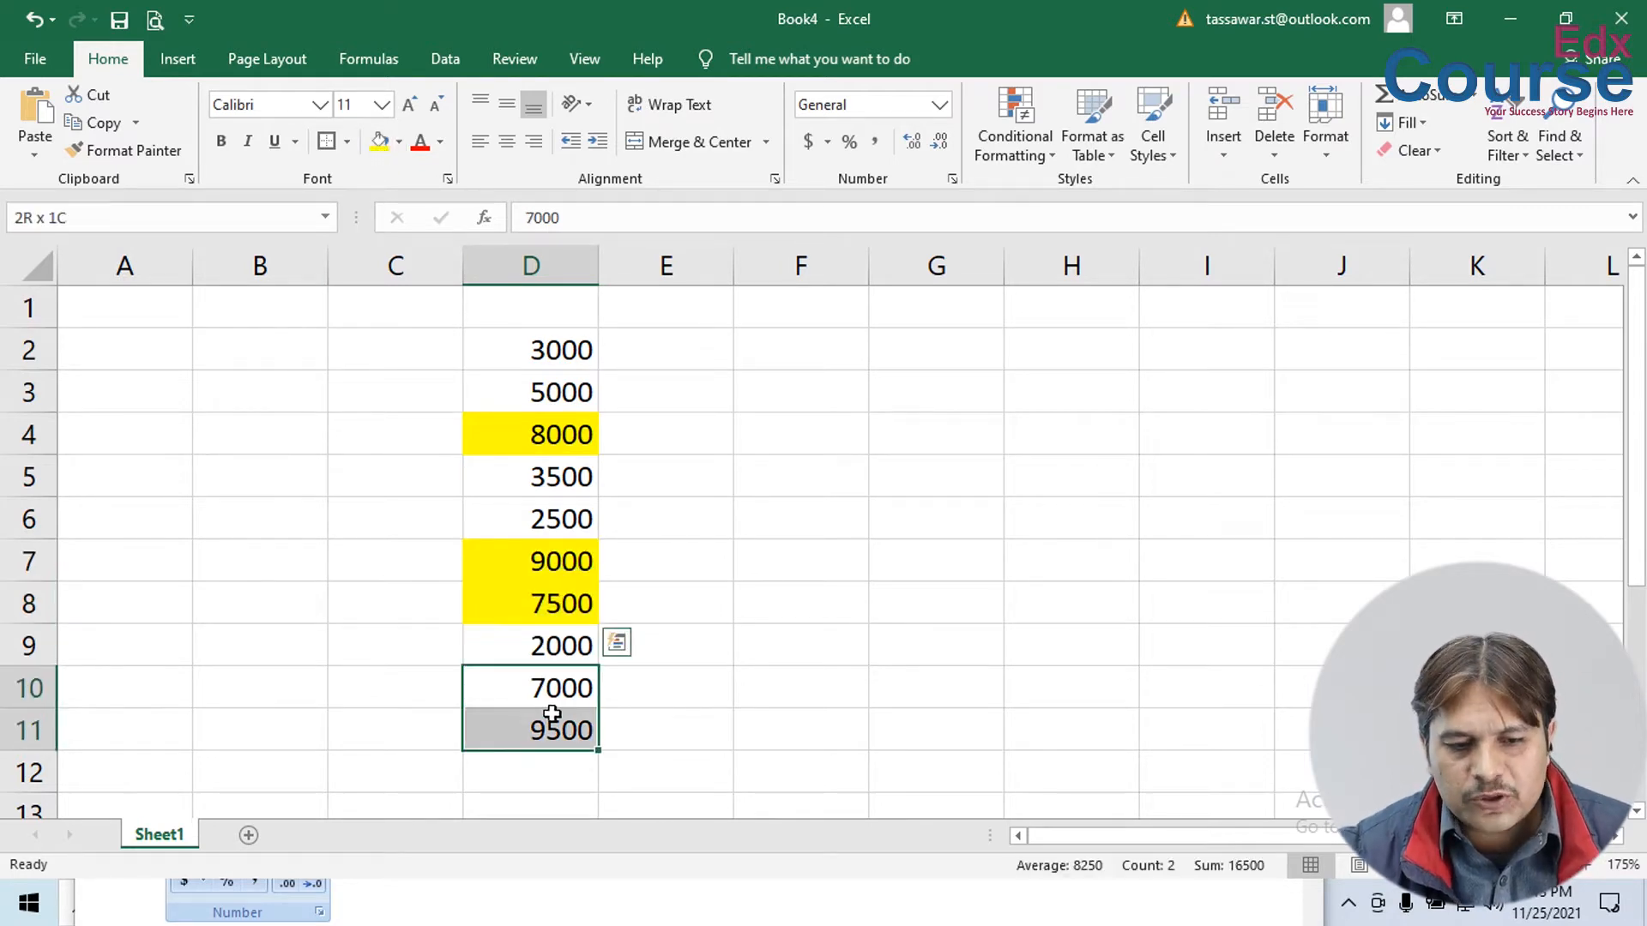
{"action": "left_click", "coordinate": [379, 143]}
{"action": "left_click", "coordinate": [772, 573]}
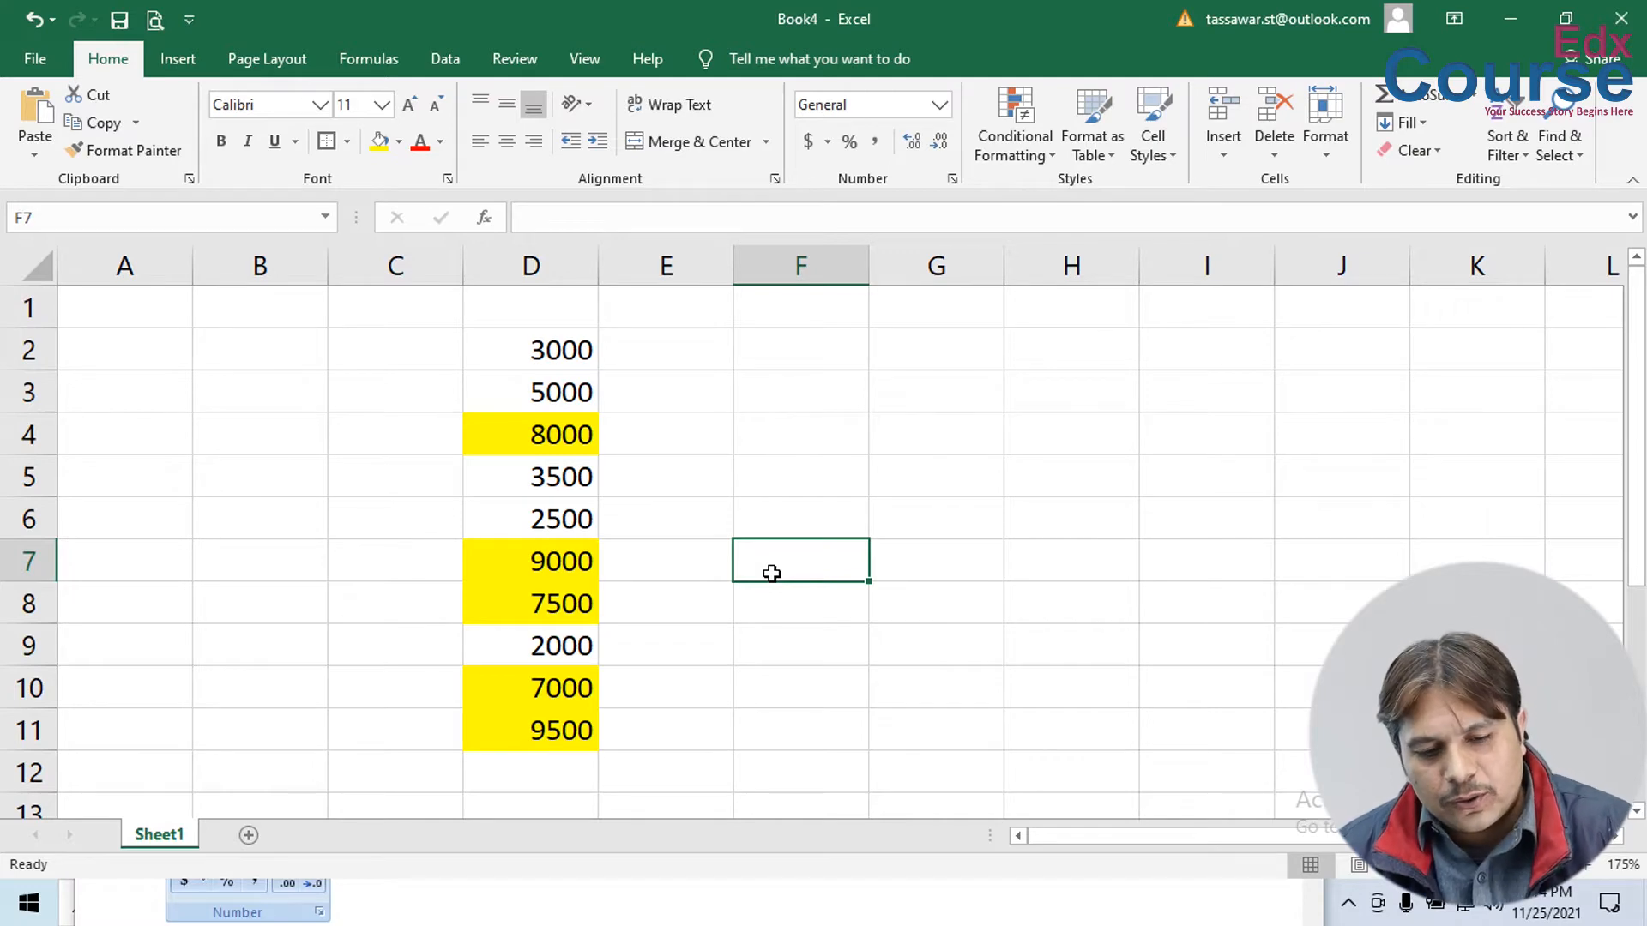
- Undo the three yellow fills applied to the values in column D
{"action": "key", "text": "ctrl+z"}
{"action": "key", "text": "ctrl+z"}
{"action": "key", "text": "ctrl+z"}
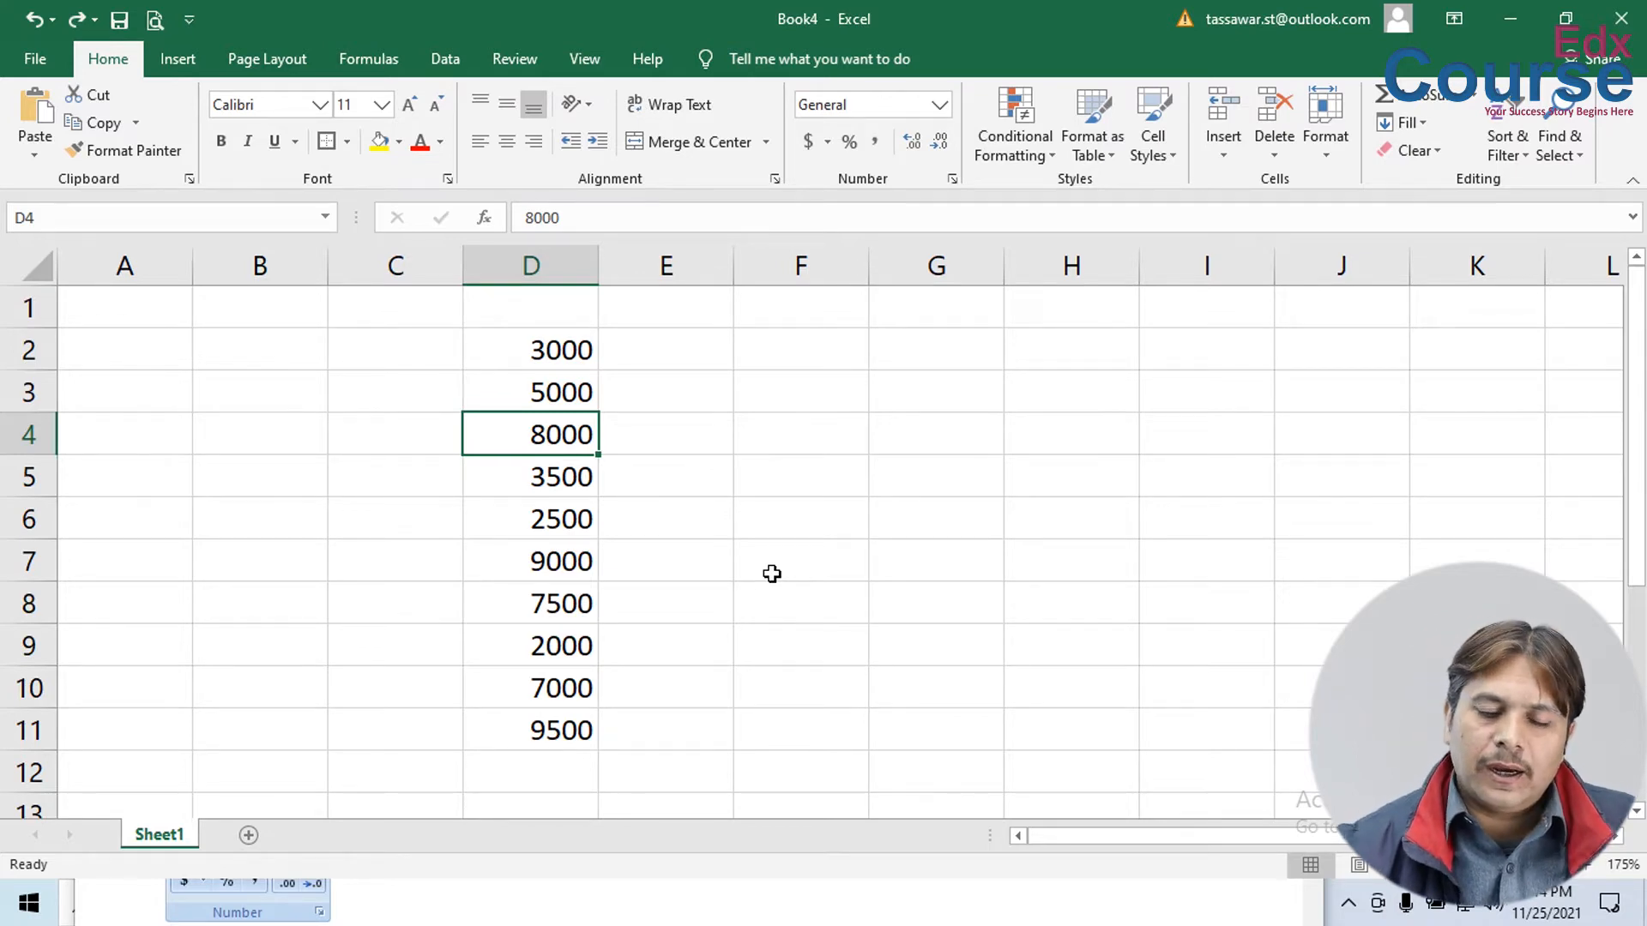
- Apply a Greater Than 5000 conditional formatting rule to D2:D11 with Light Red Fill with Dark Red Text
{"action": "left_click_drag", "start_coordinate": [511, 352], "coordinate": [532, 724]}
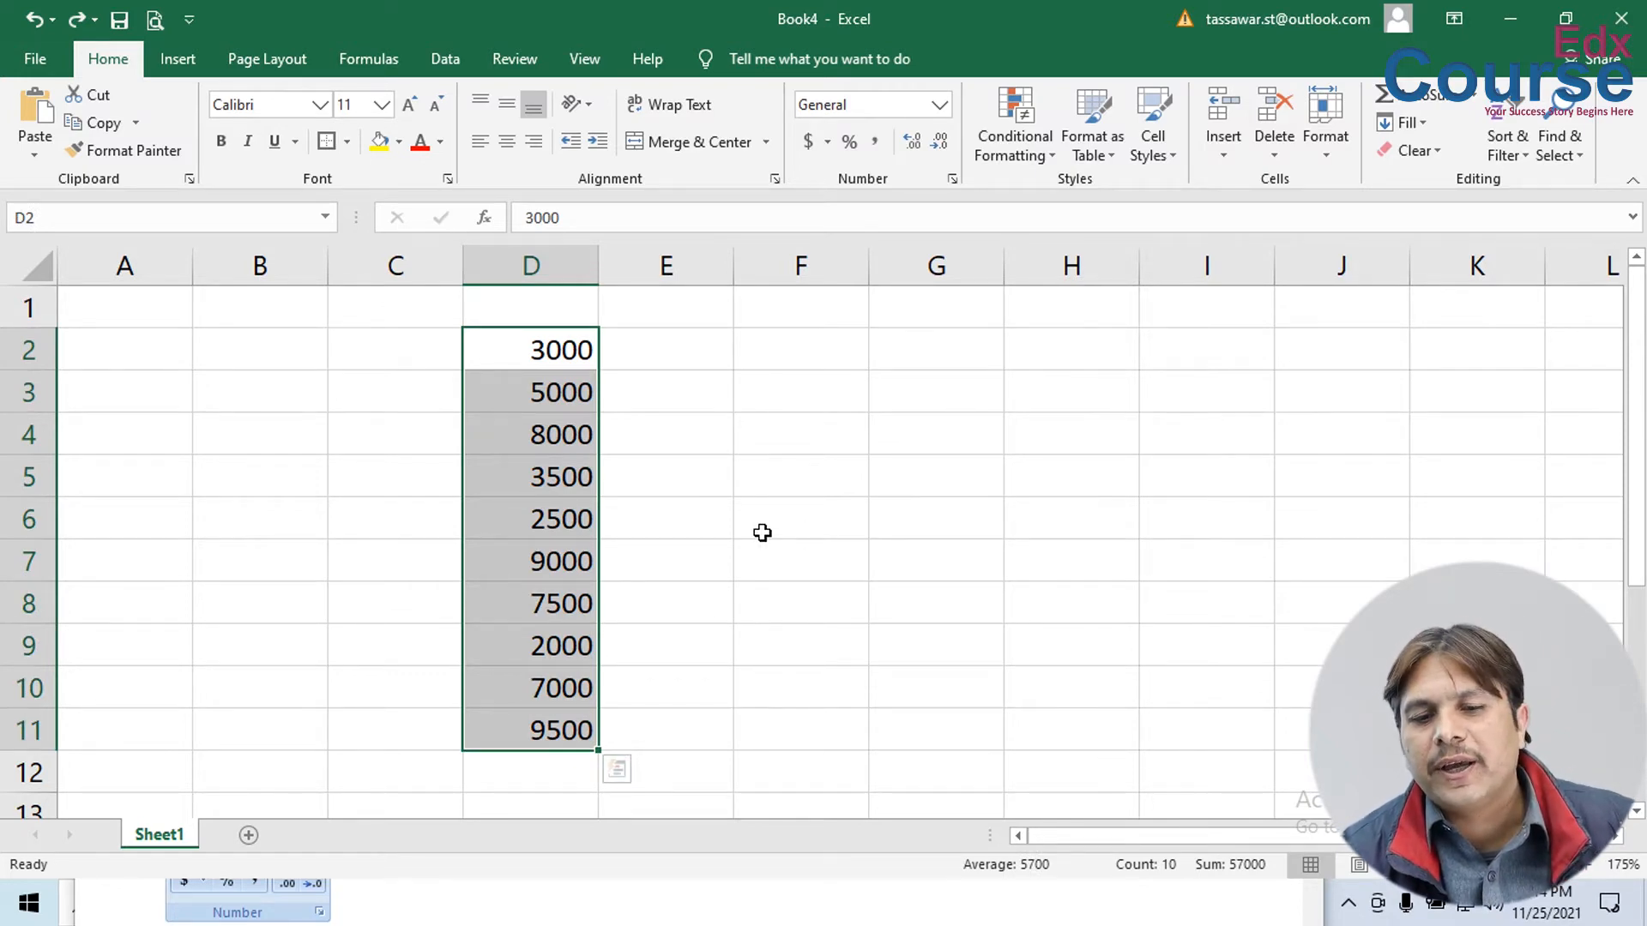
{"action": "left_click", "coordinate": [1010, 120]}
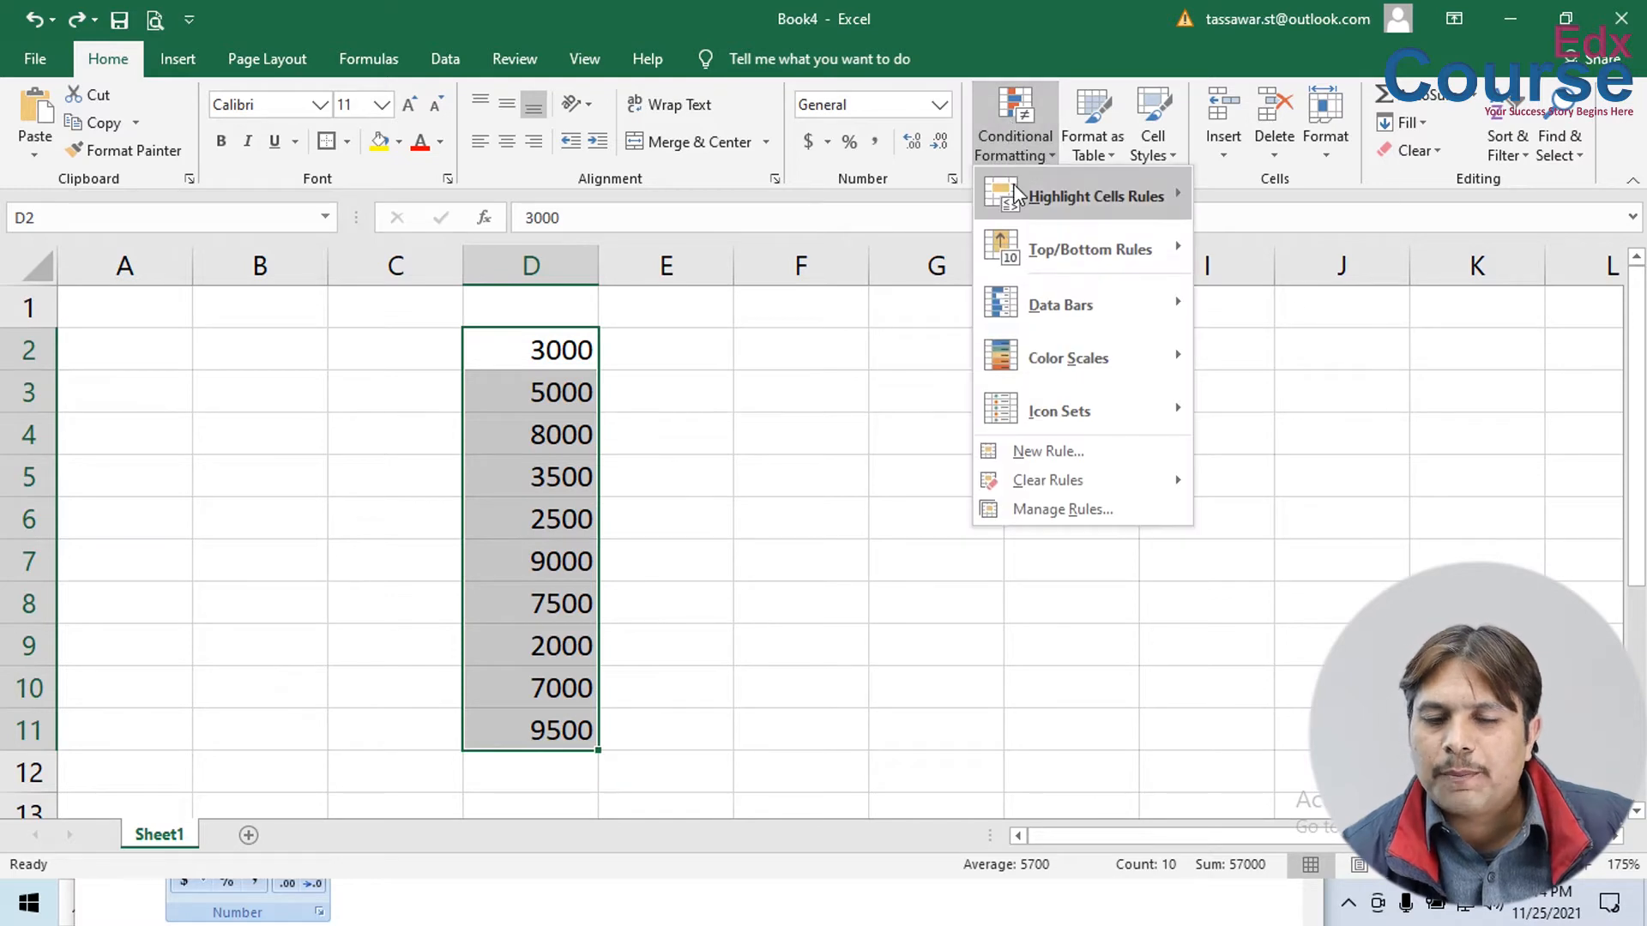
{"action": "mouse_move", "coordinate": [1015, 195]}
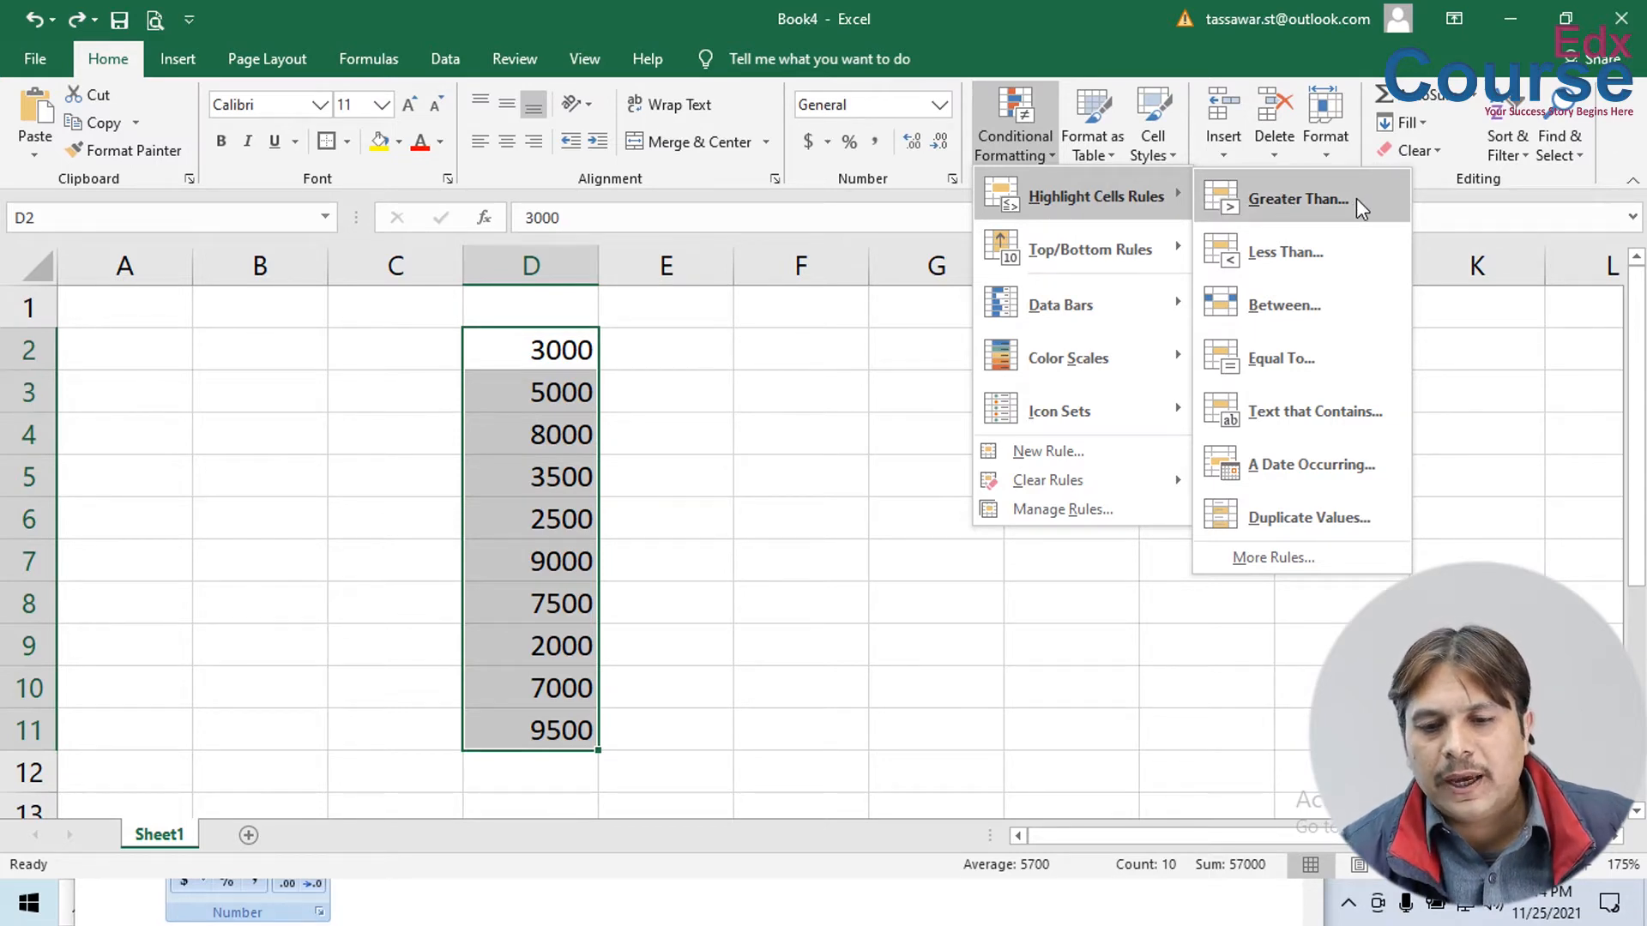
{"action": "left_click", "coordinate": [1315, 198]}
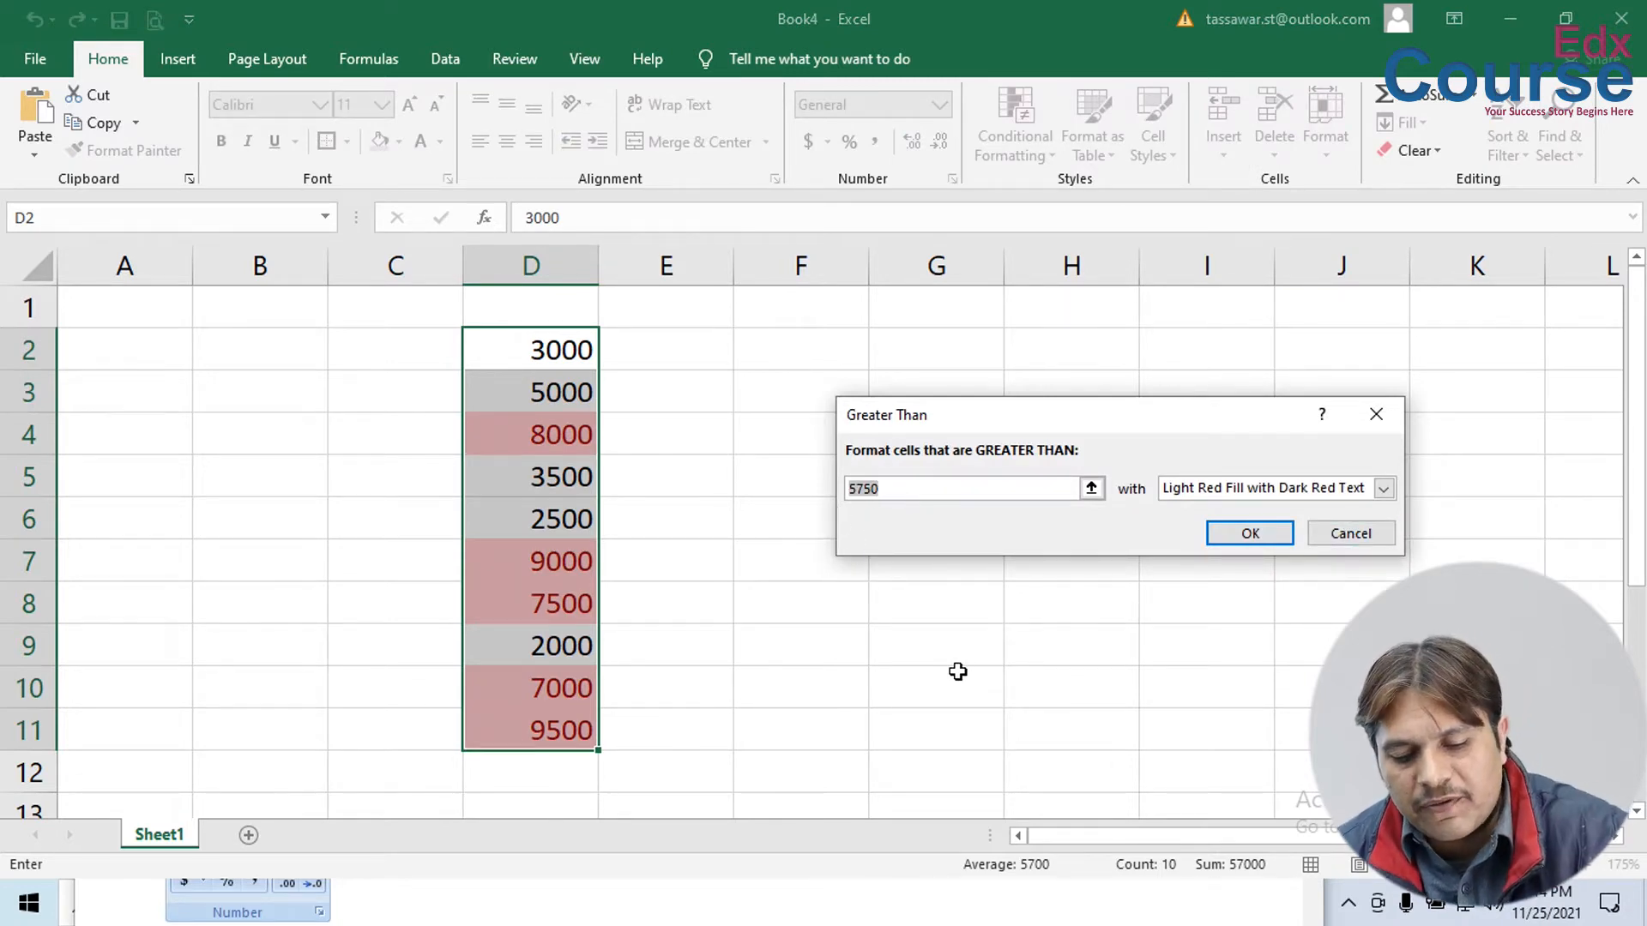
{"action": "type", "text": "5000"}
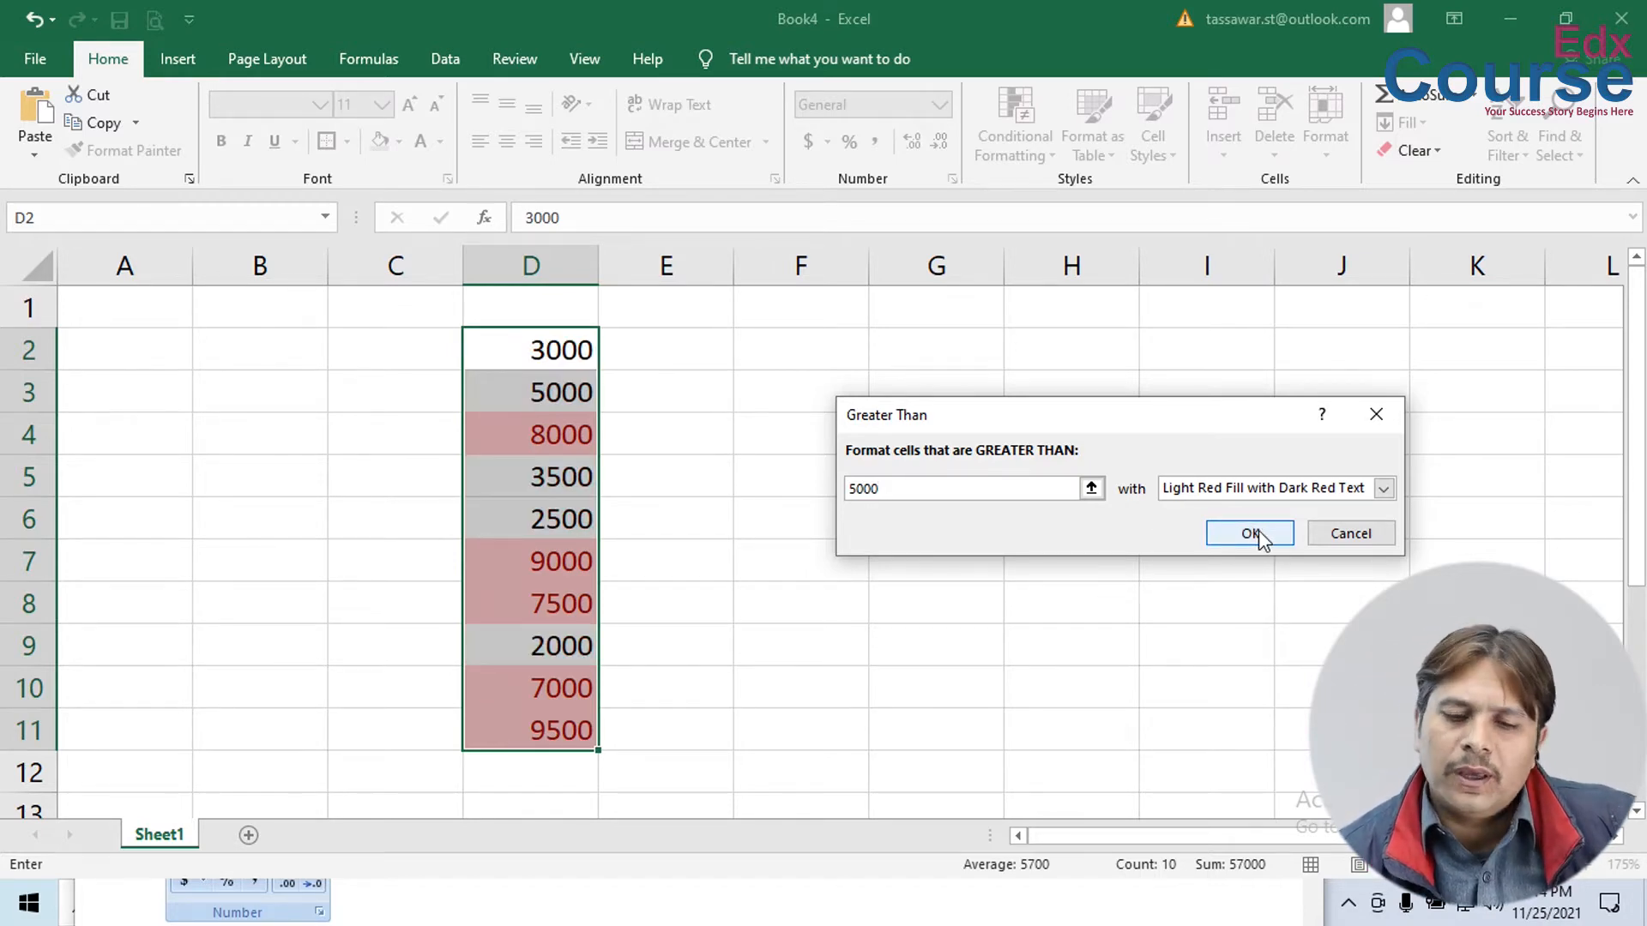
{"action": "left_click_drag", "start_coordinate": [1031, 422], "coordinate": [1128, 353]}
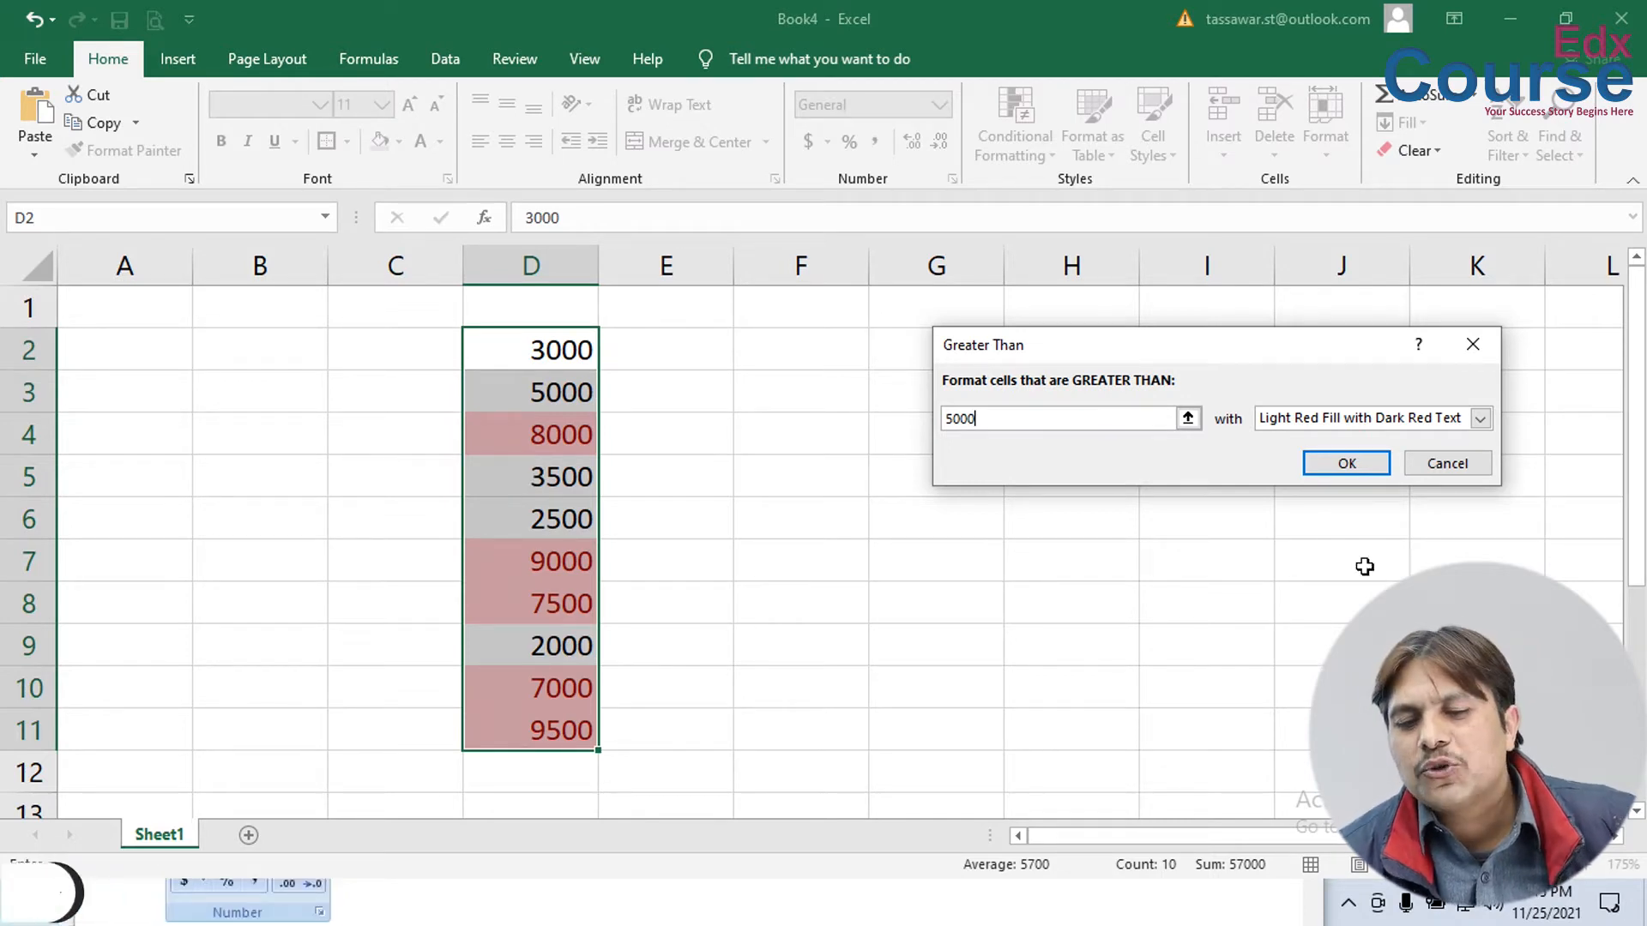
{"action": "left_click", "coordinate": [1347, 464]}
{"action": "left_click", "coordinate": [849, 514]}
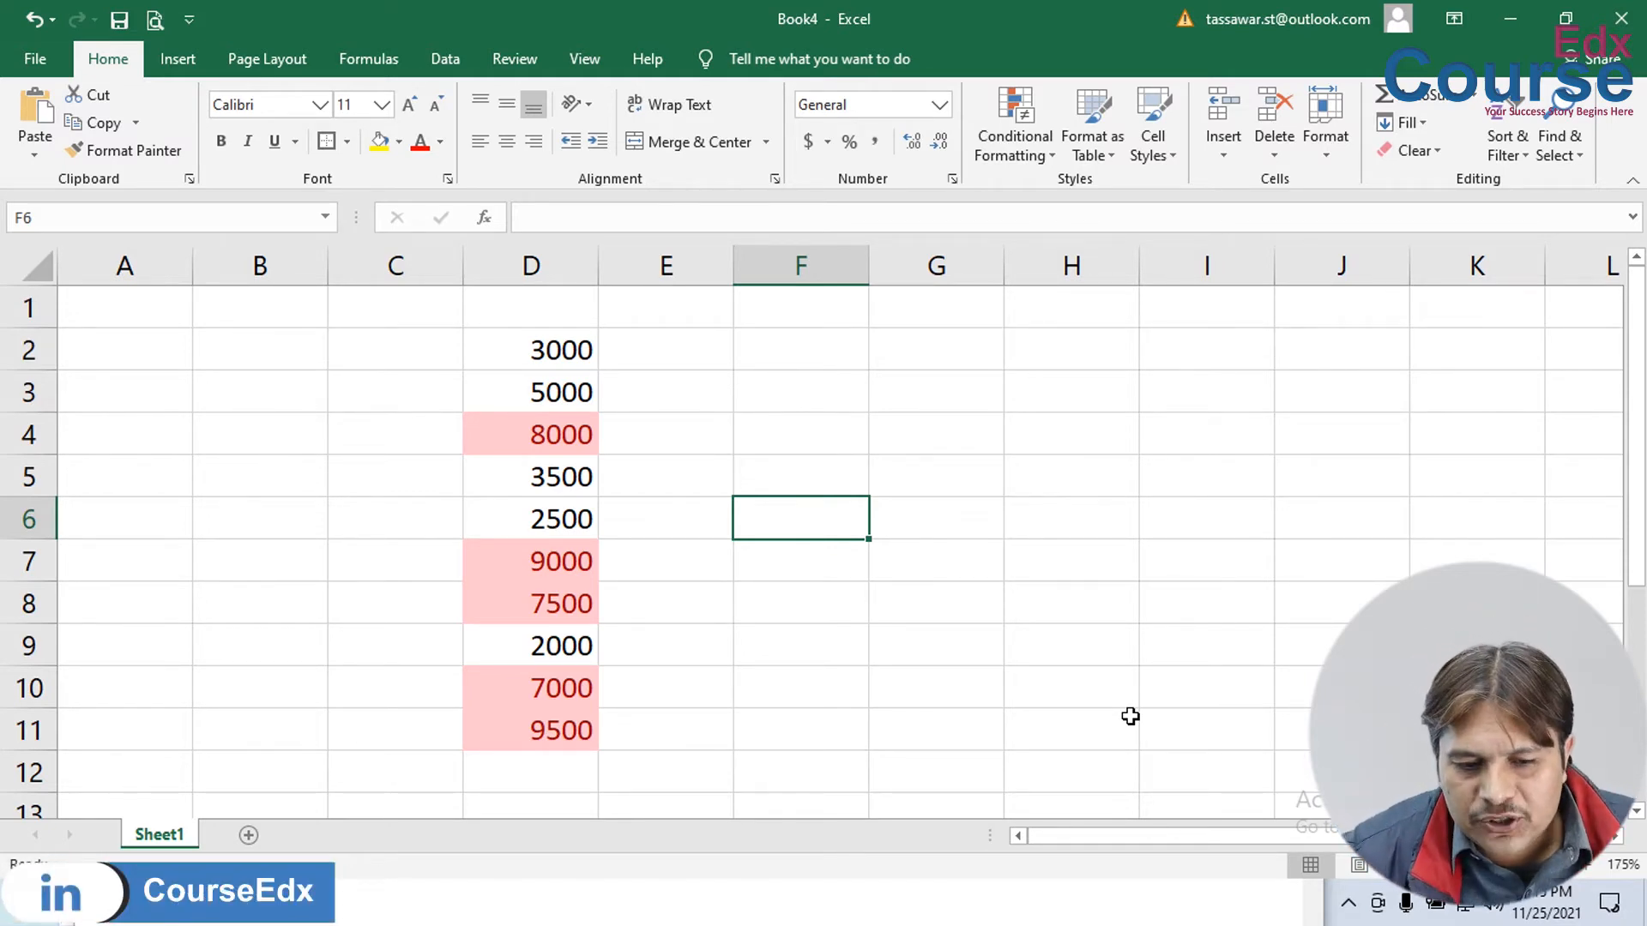
- Change the value in cell D4 to 2800 to test the conditional formatting rule
{"action": "key", "text": "Left"}
{"action": "key", "text": "Up"}
{"action": "key", "text": "Left"}
{"action": "key", "text": "Up"}
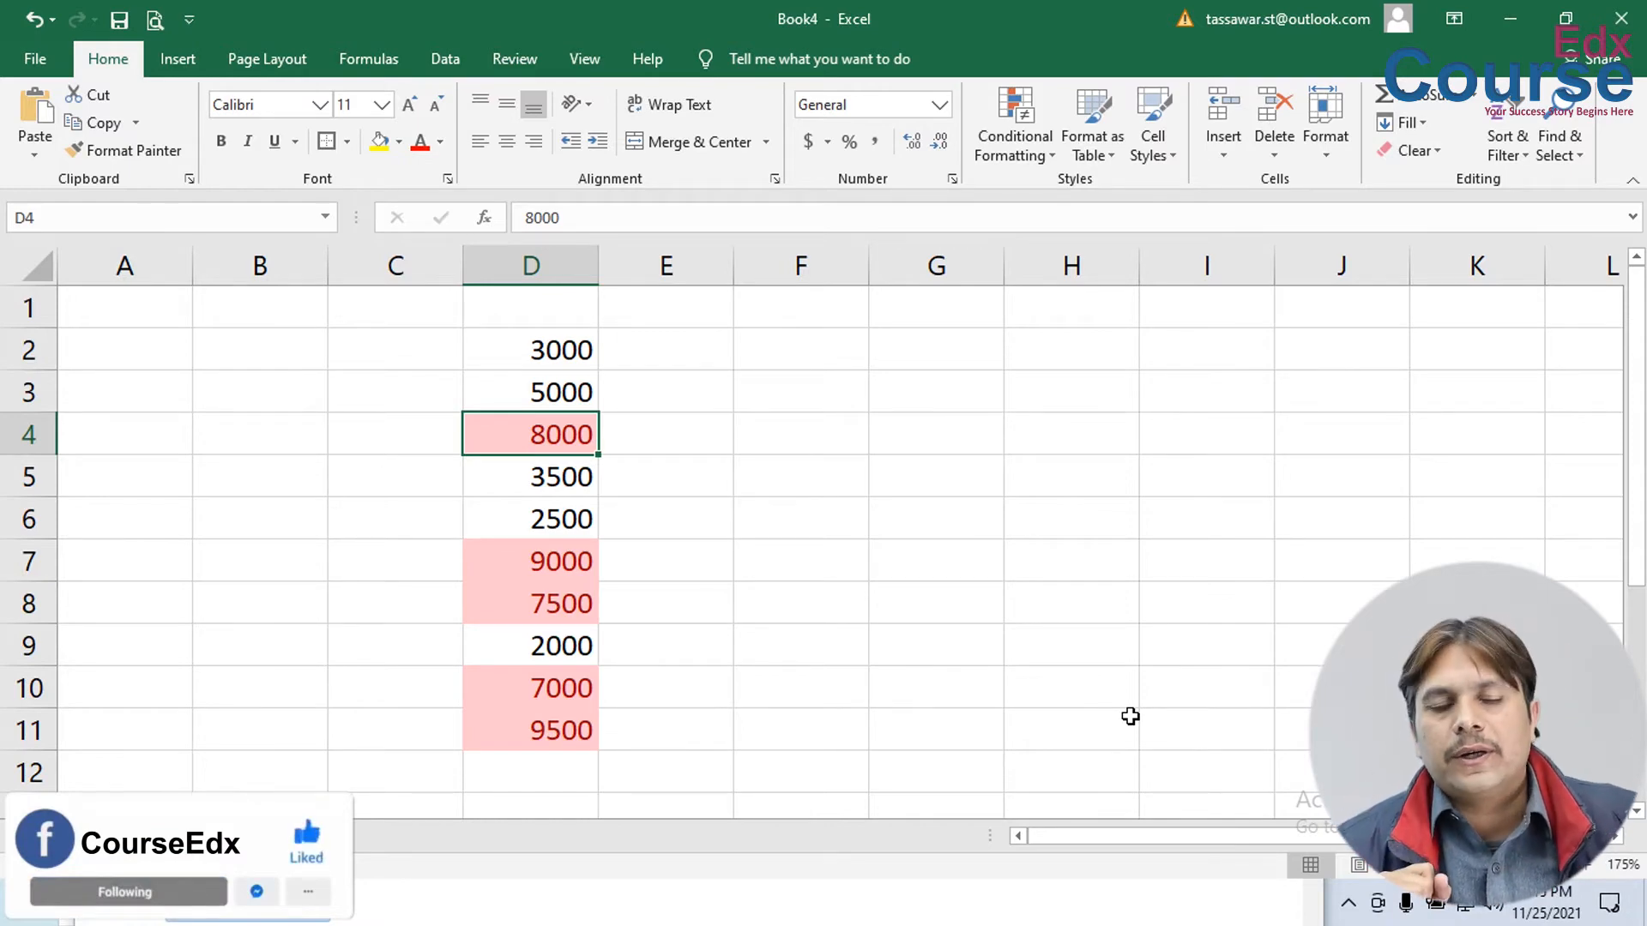
{"action": "type", "text": "2800"}
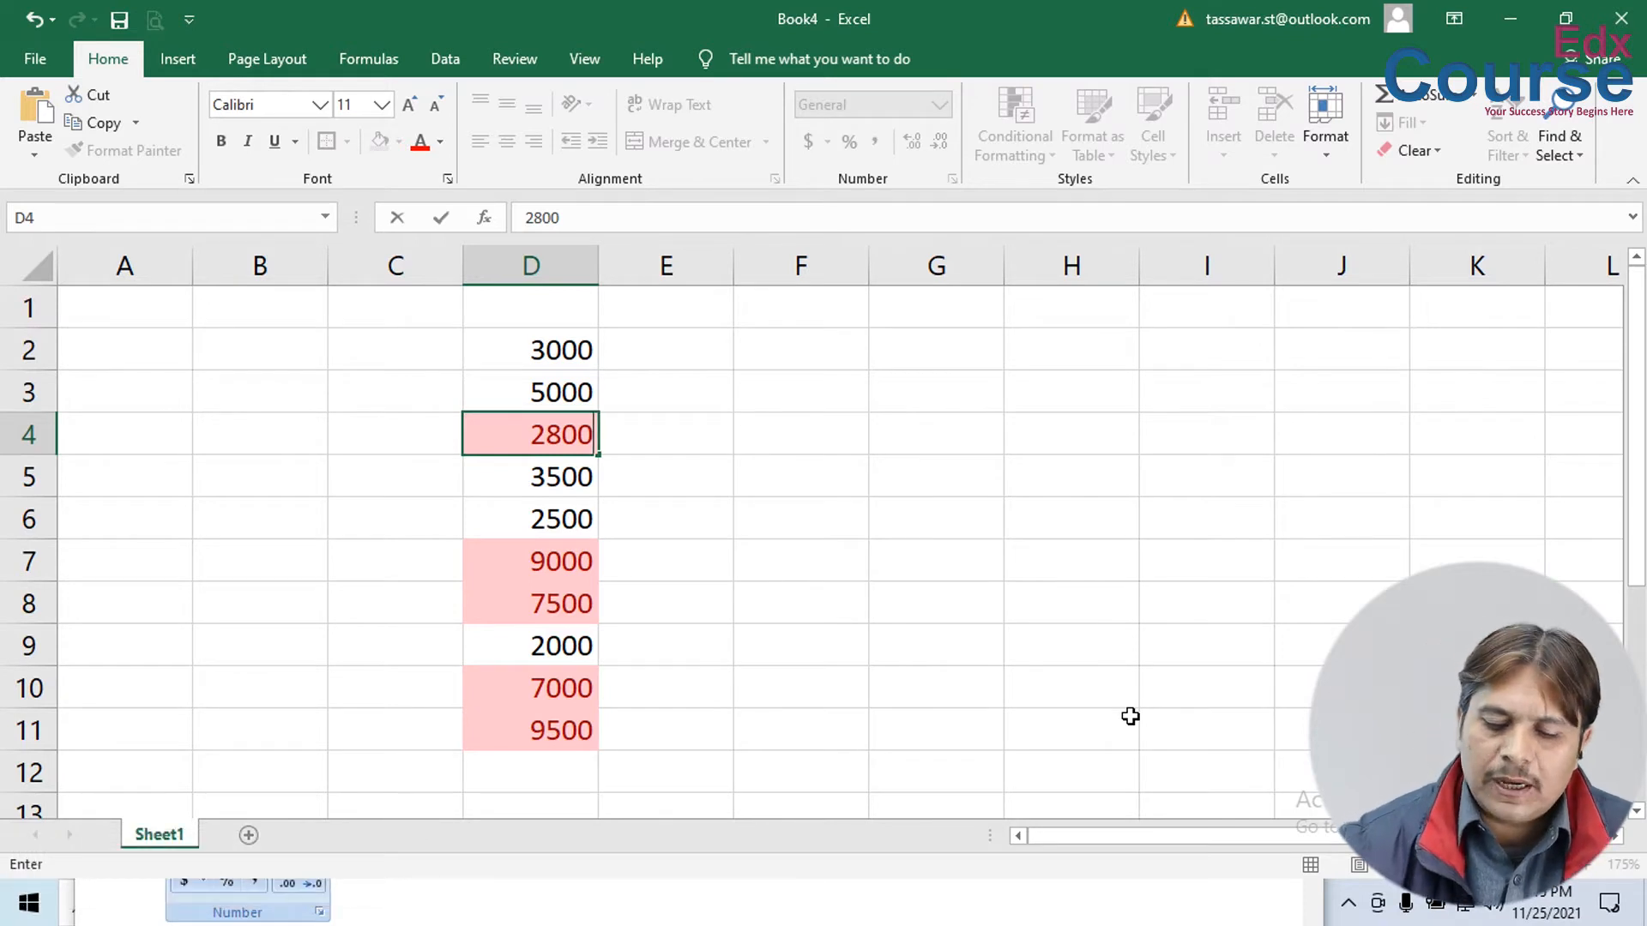
{"action": "key", "text": "Return"}
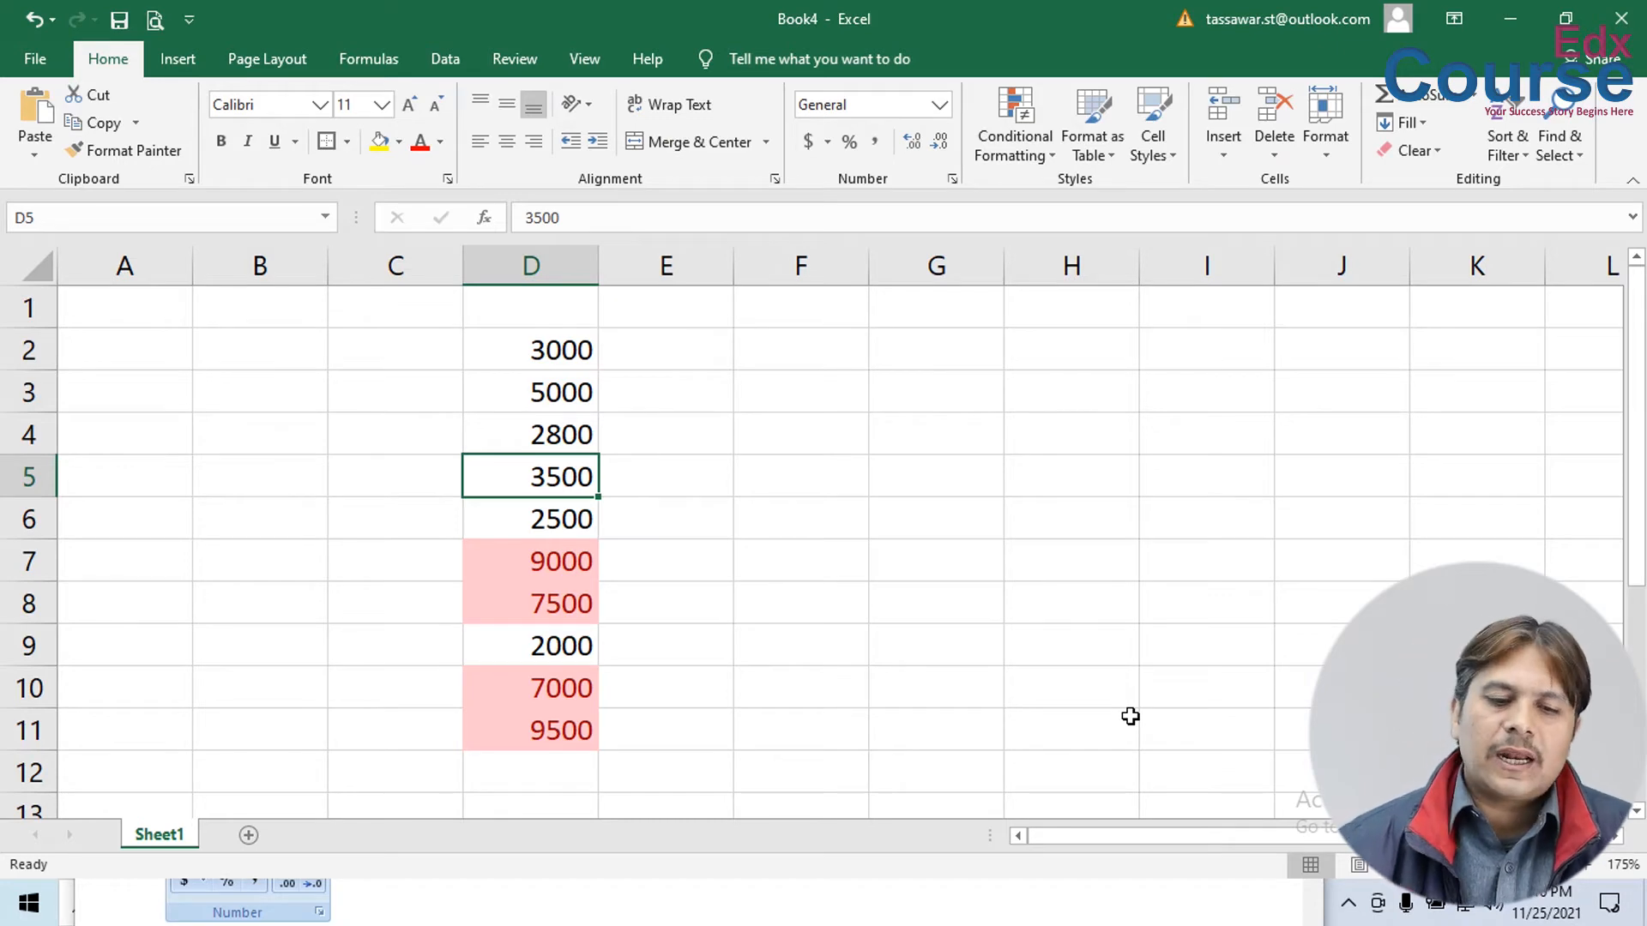
- Change the value in cell D2 to 6300 to test the conditional formatting rule
{"action": "key", "text": "Up"}
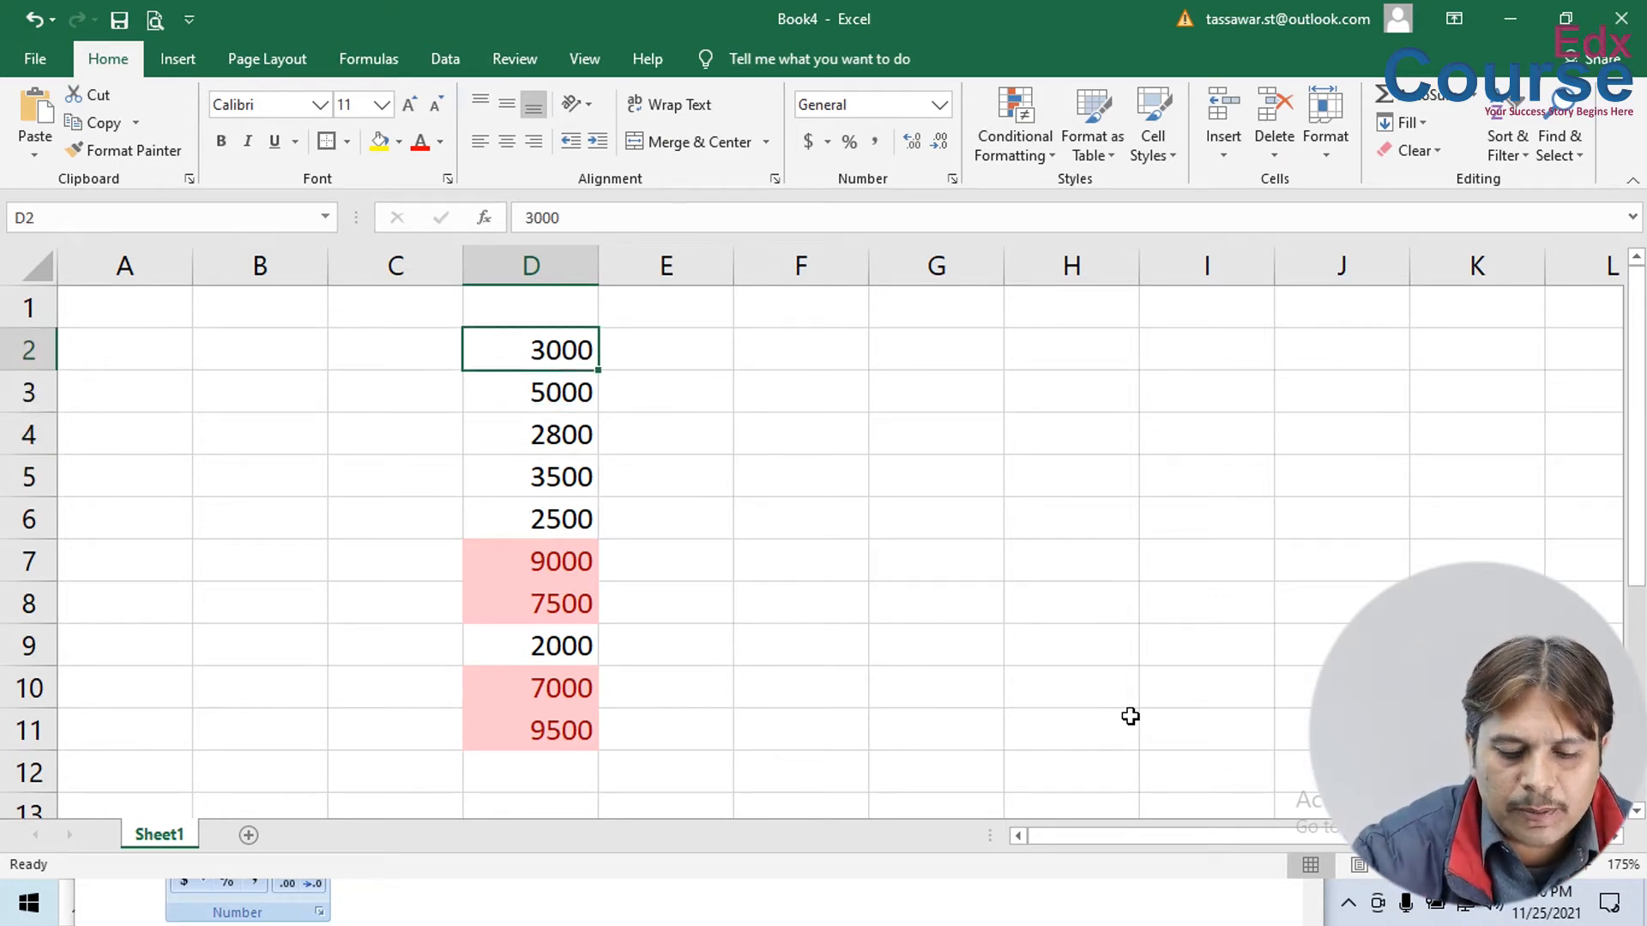
{"action": "type", "text": "6300"}
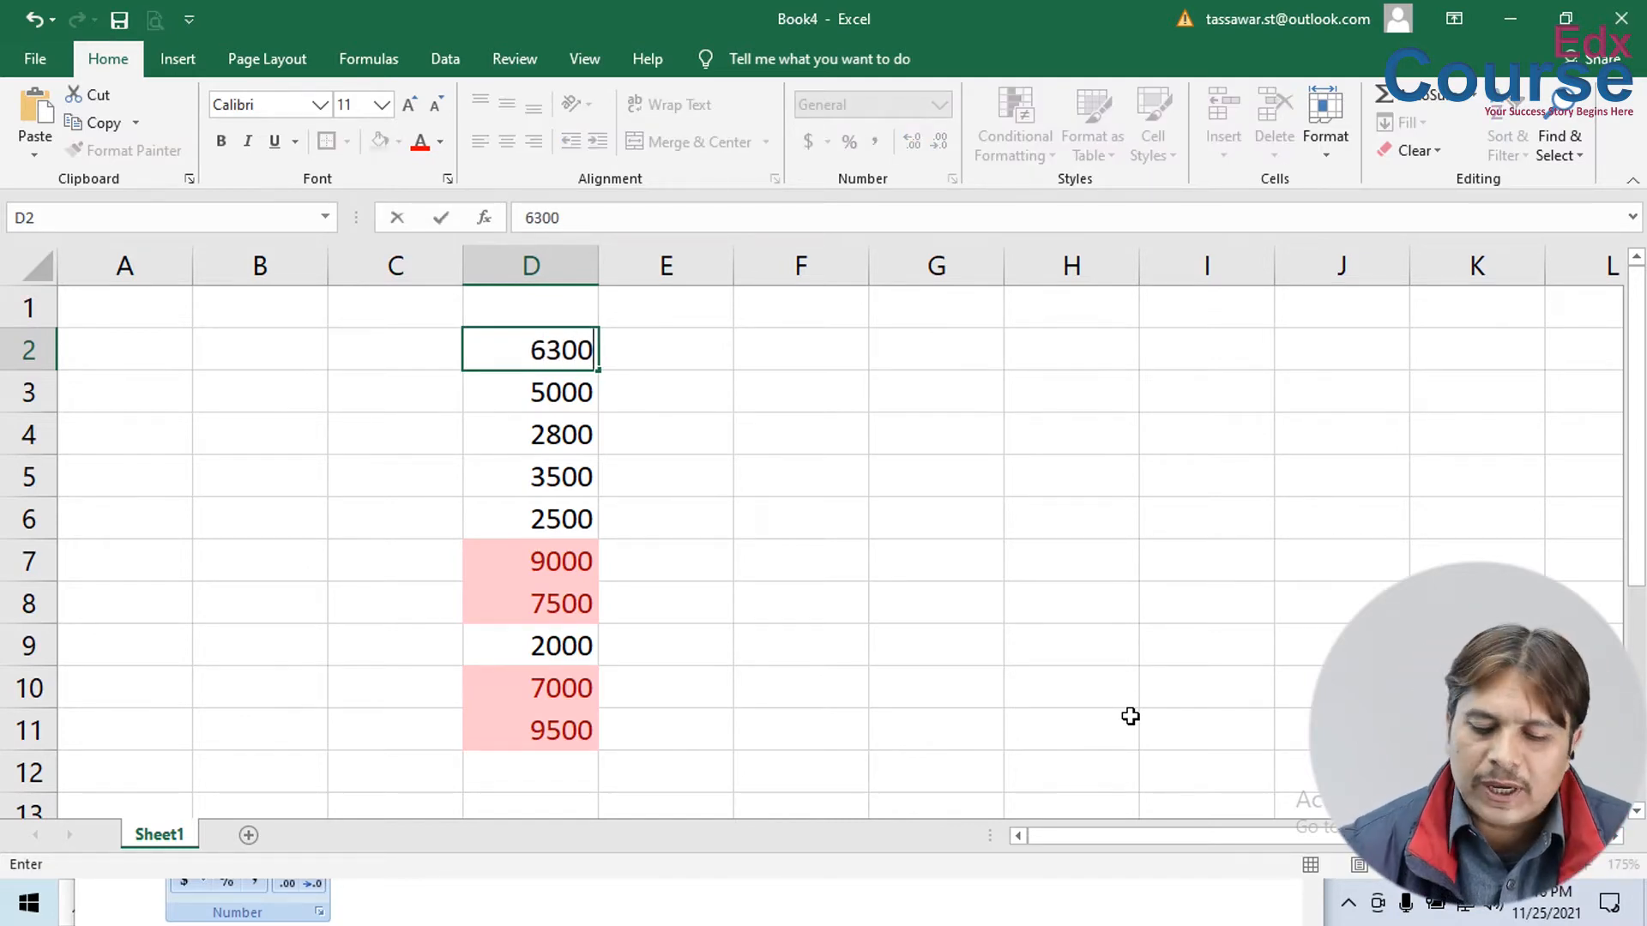
{"action": "key", "text": "Return"}
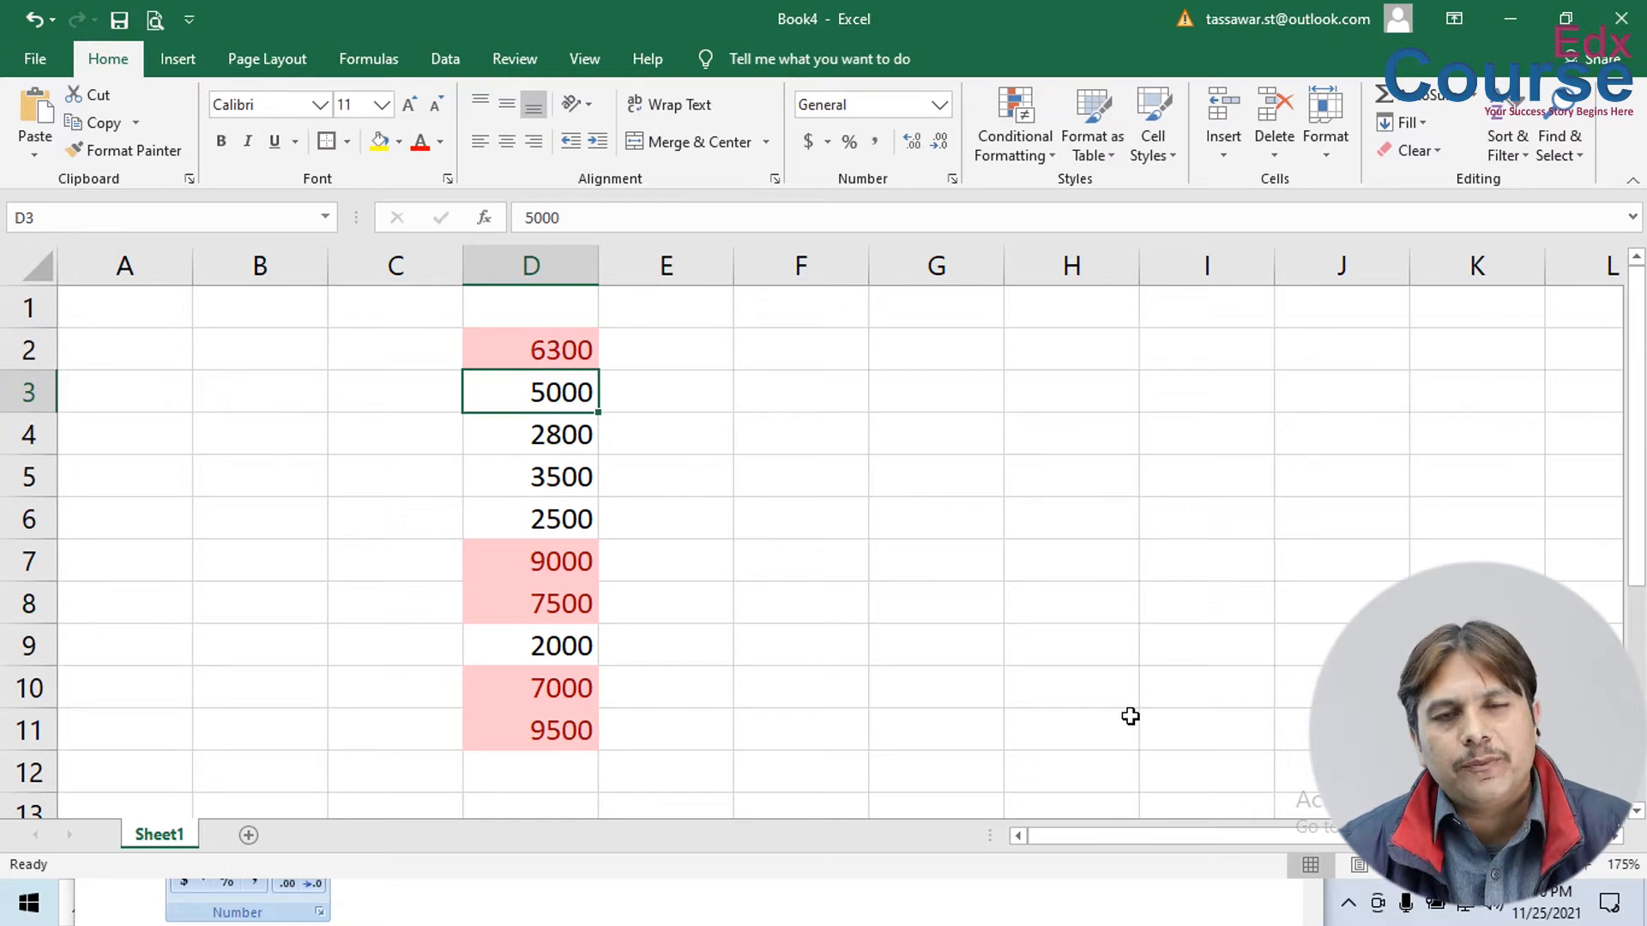
- Undo the test value changes made in cells D2 and D4
{"action": "key", "text": "ctrl+z"}
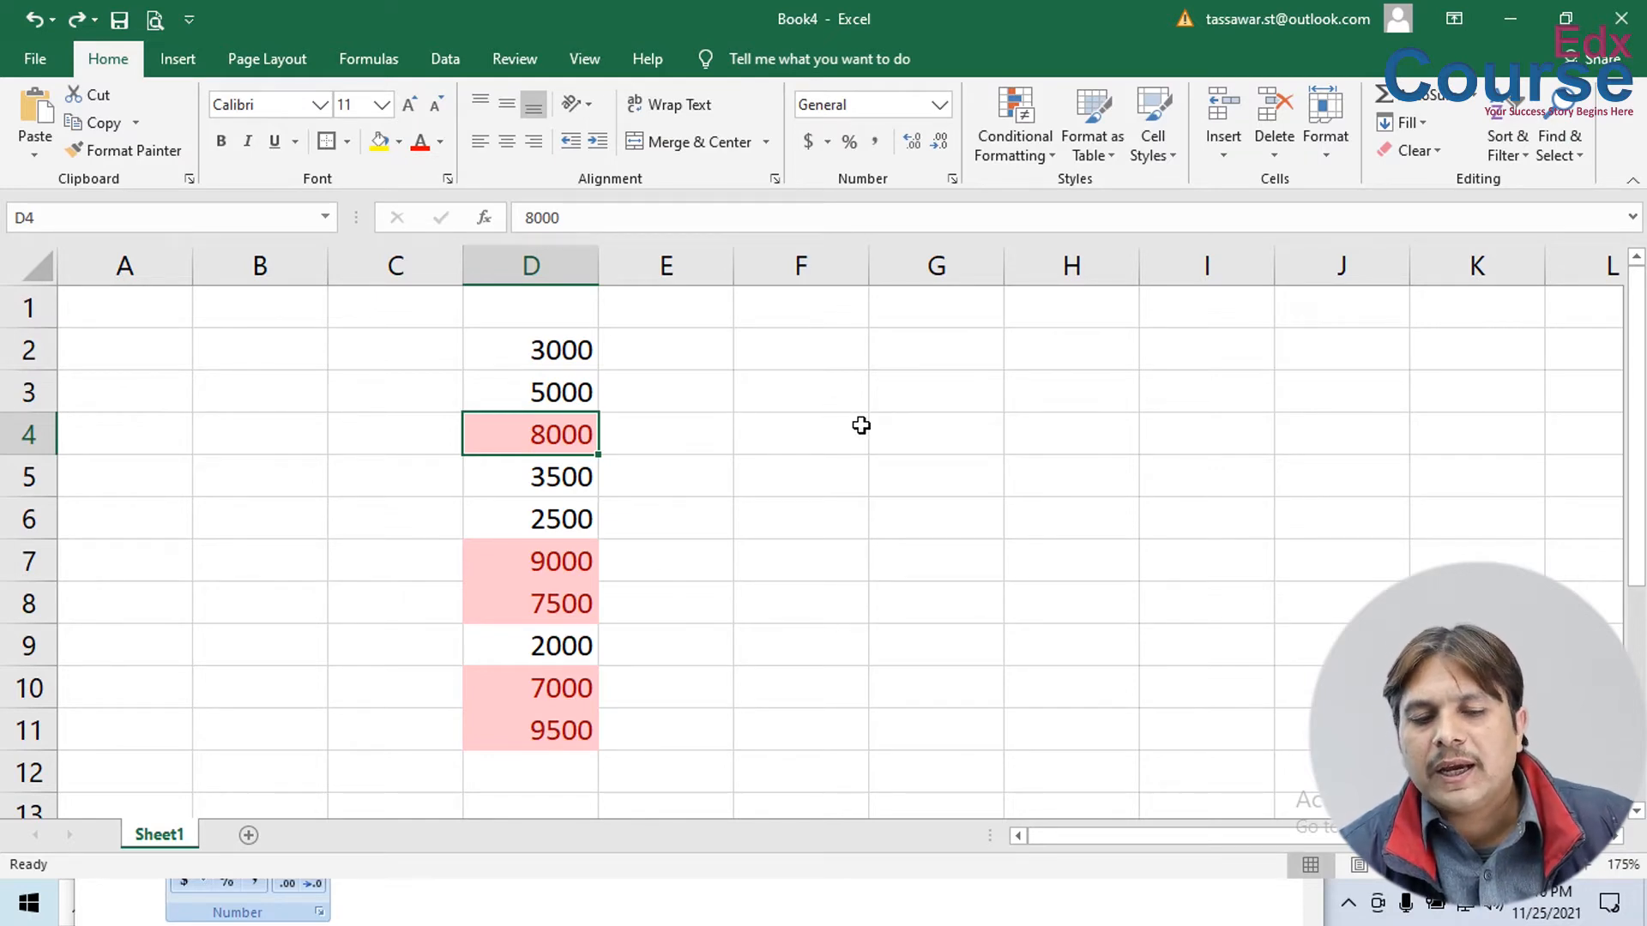
- Clear the conditional formatting rules from the entire sheet
{"action": "left_click_drag", "start_coordinate": [518, 360], "coordinate": [536, 519]}
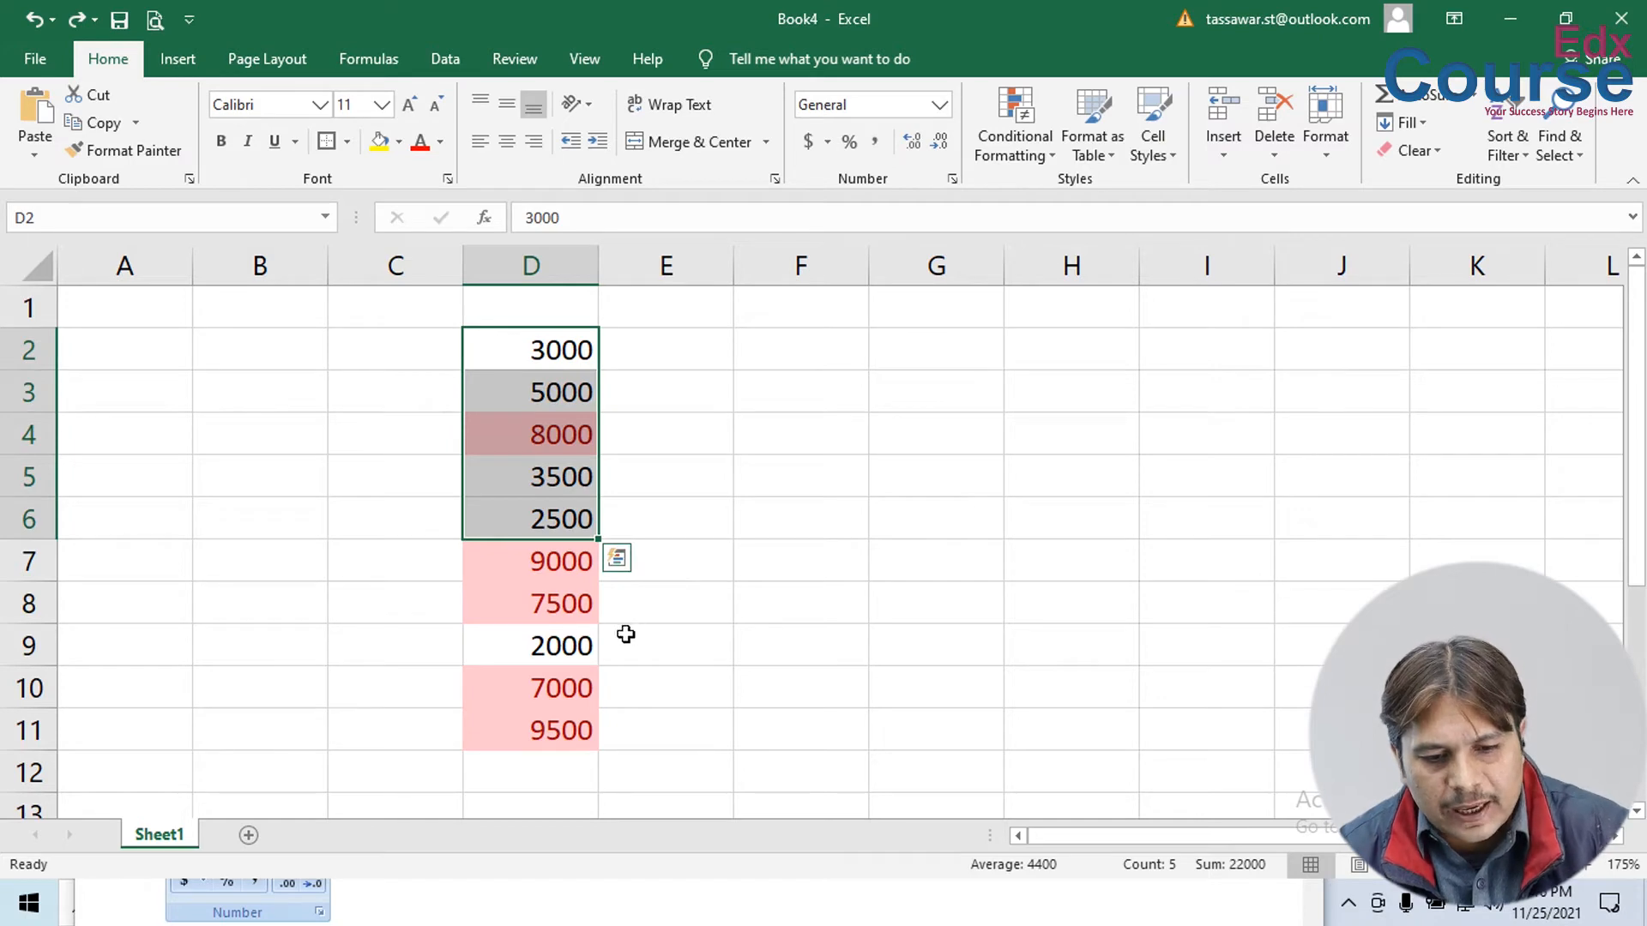
{"action": "left_click", "coordinate": [571, 573], "text": "shift"}
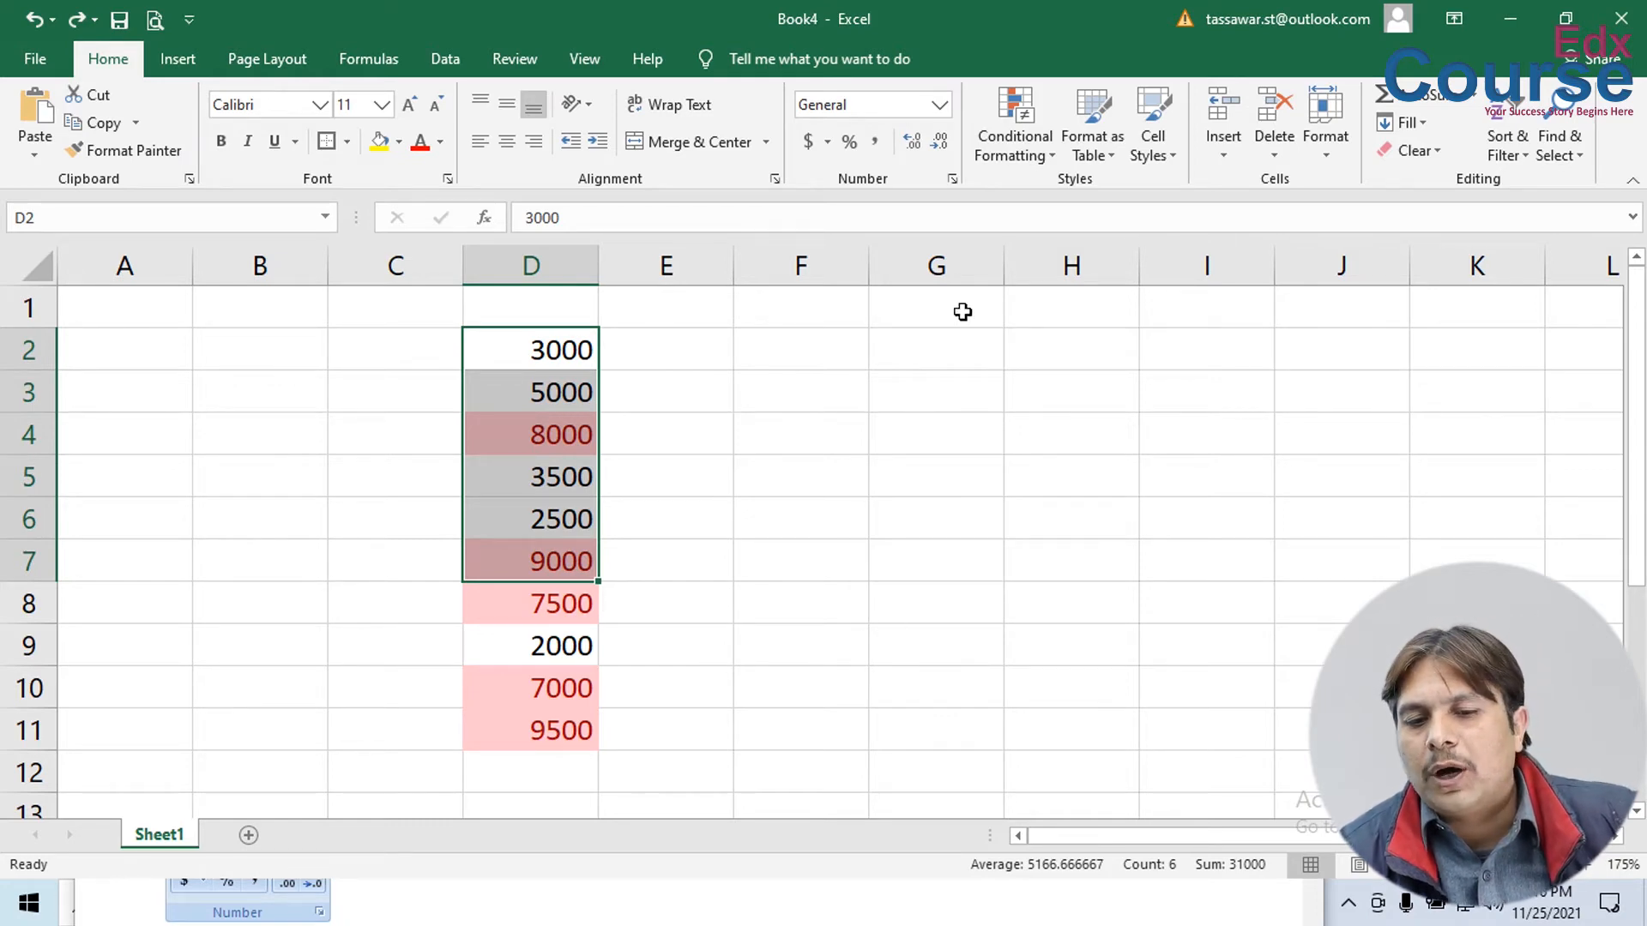
{"action": "left_click", "coordinate": [988, 146]}
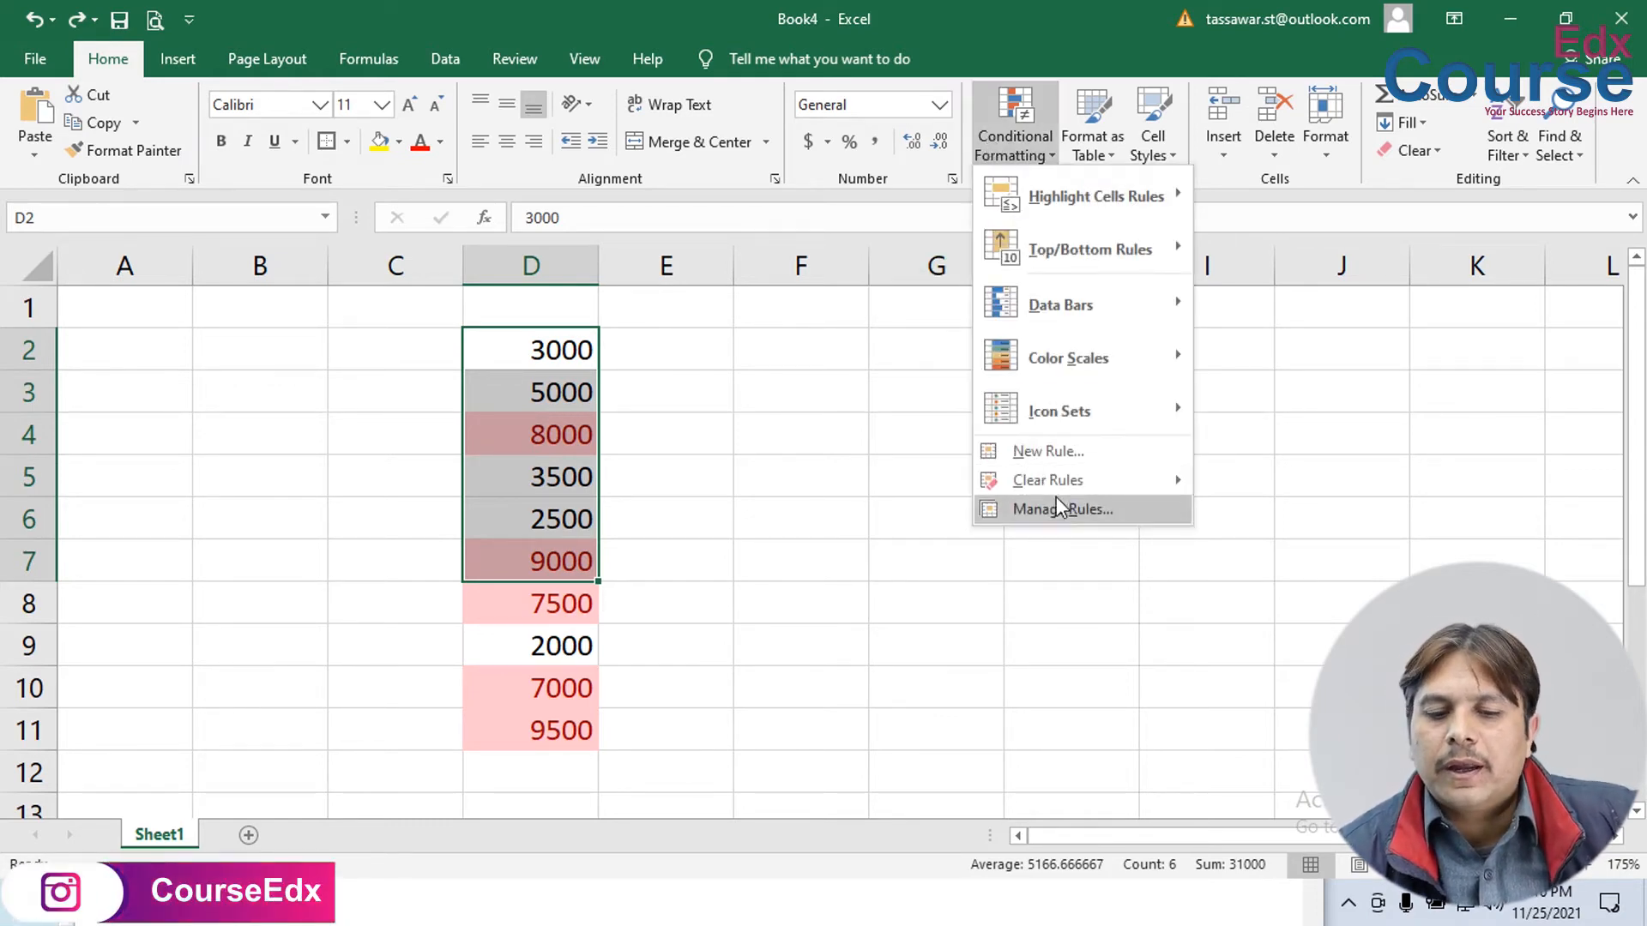
{"action": "mouse_move", "coordinate": [1060, 496]}
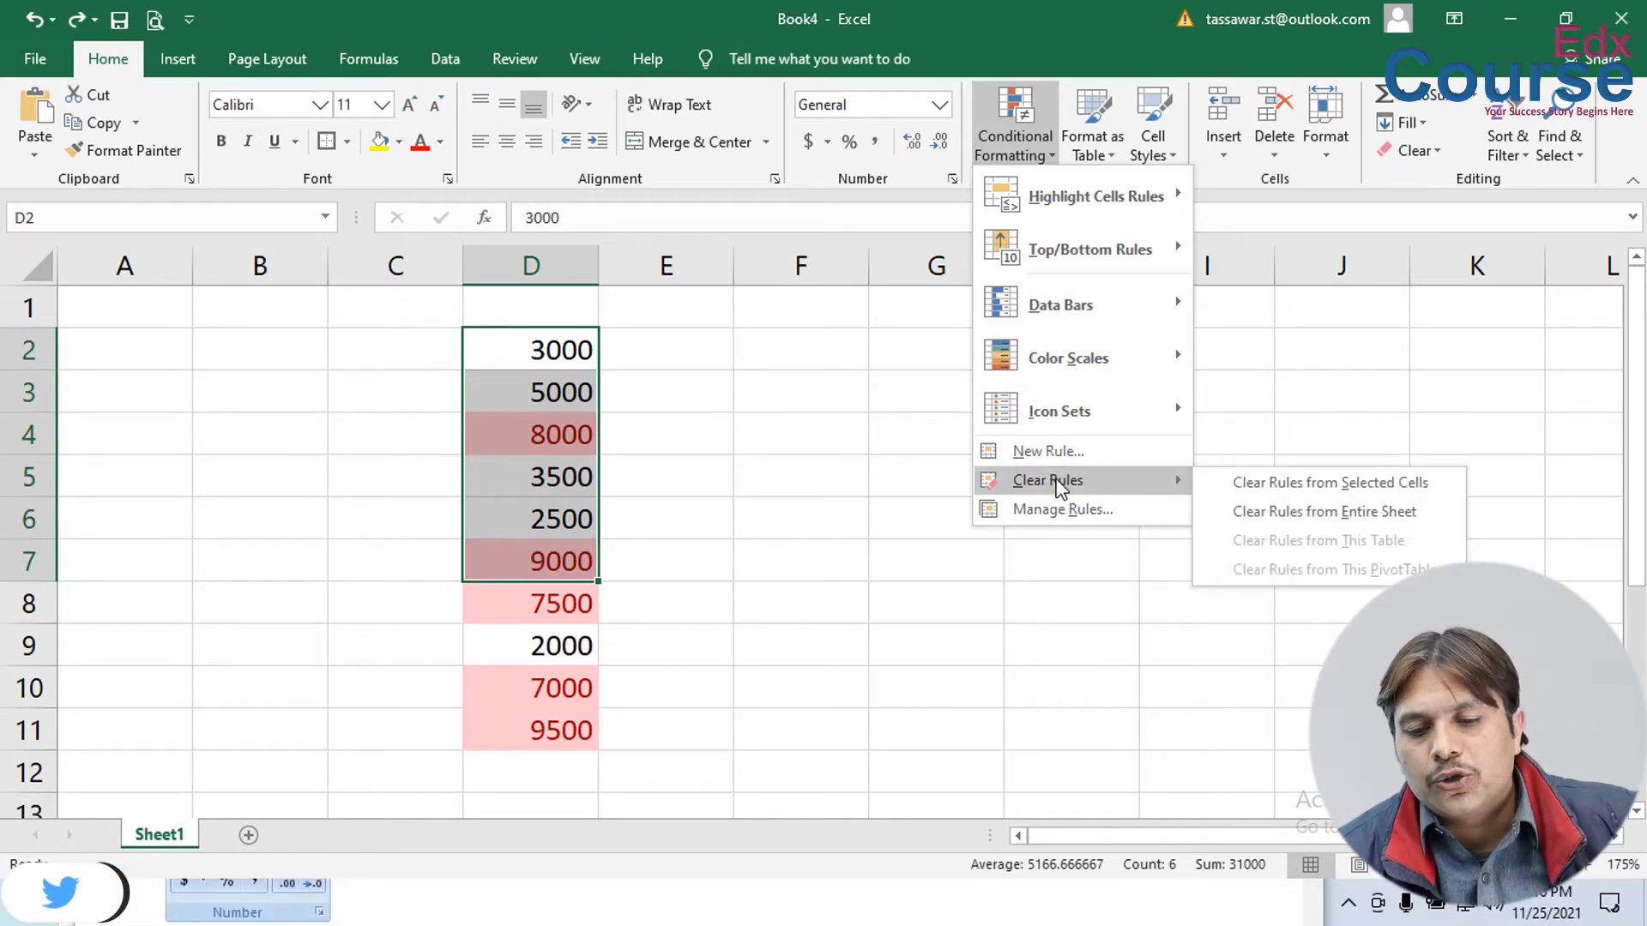
{"action": "left_click", "coordinate": [1422, 510]}
{"action": "left_click_drag", "start_coordinate": [799, 402], "coordinate": [1115, 495]}
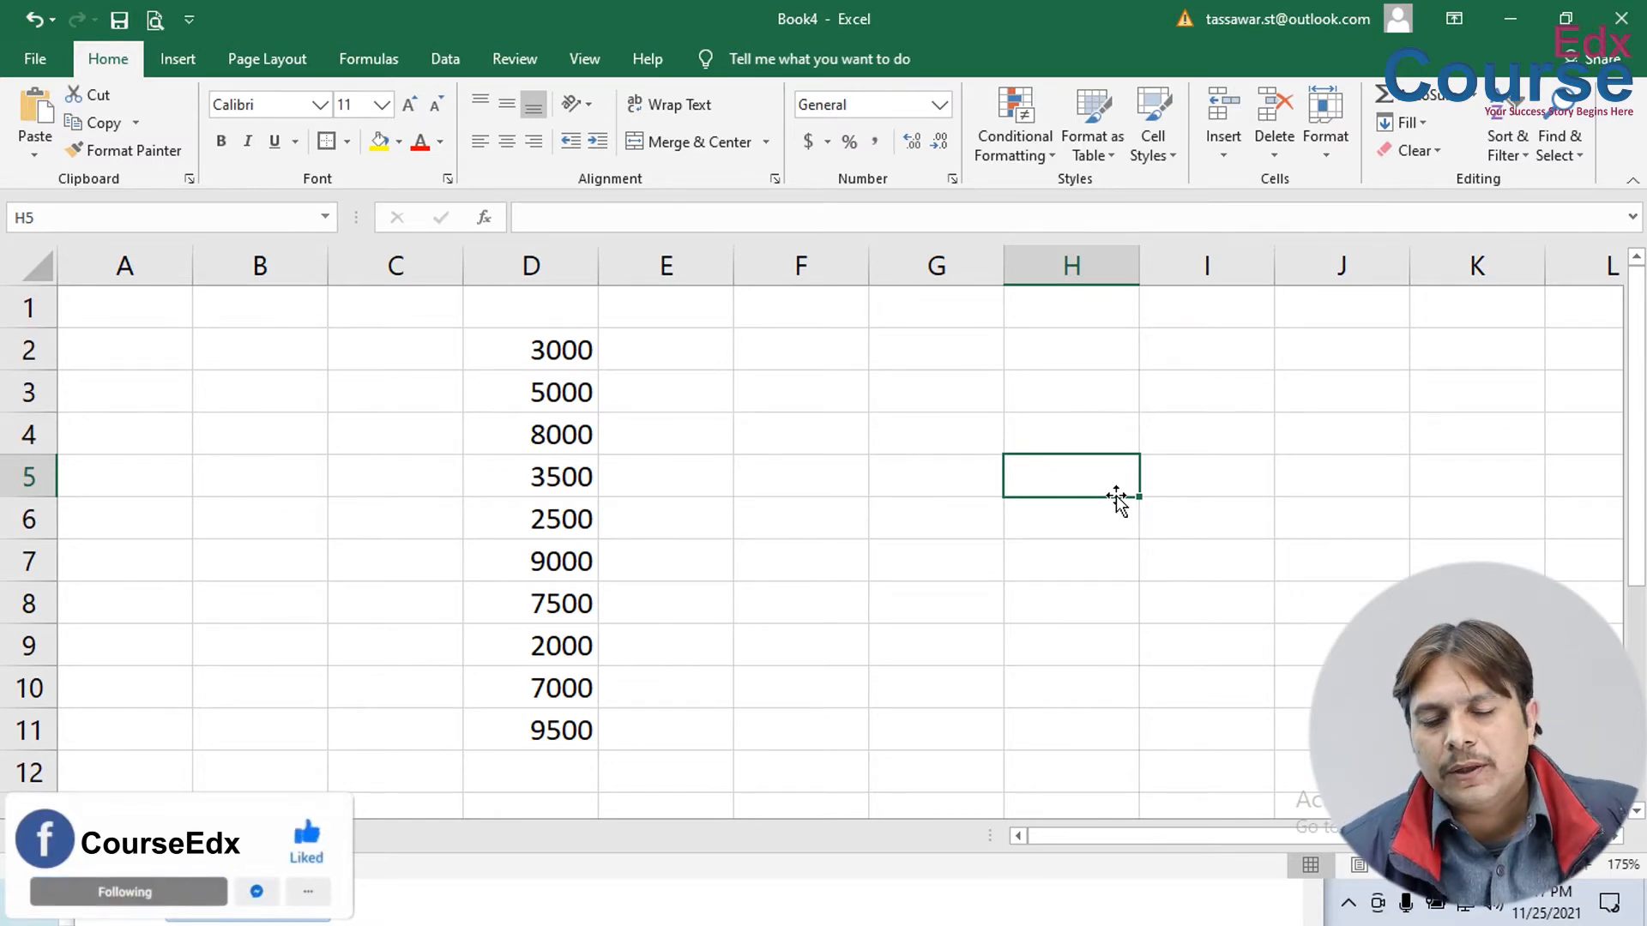
- Start a Greater Than conditional formatting rule for D2:D11 with 5000 as the threshold
{"action": "left_click_drag", "start_coordinate": [540, 349], "coordinate": [536, 721]}
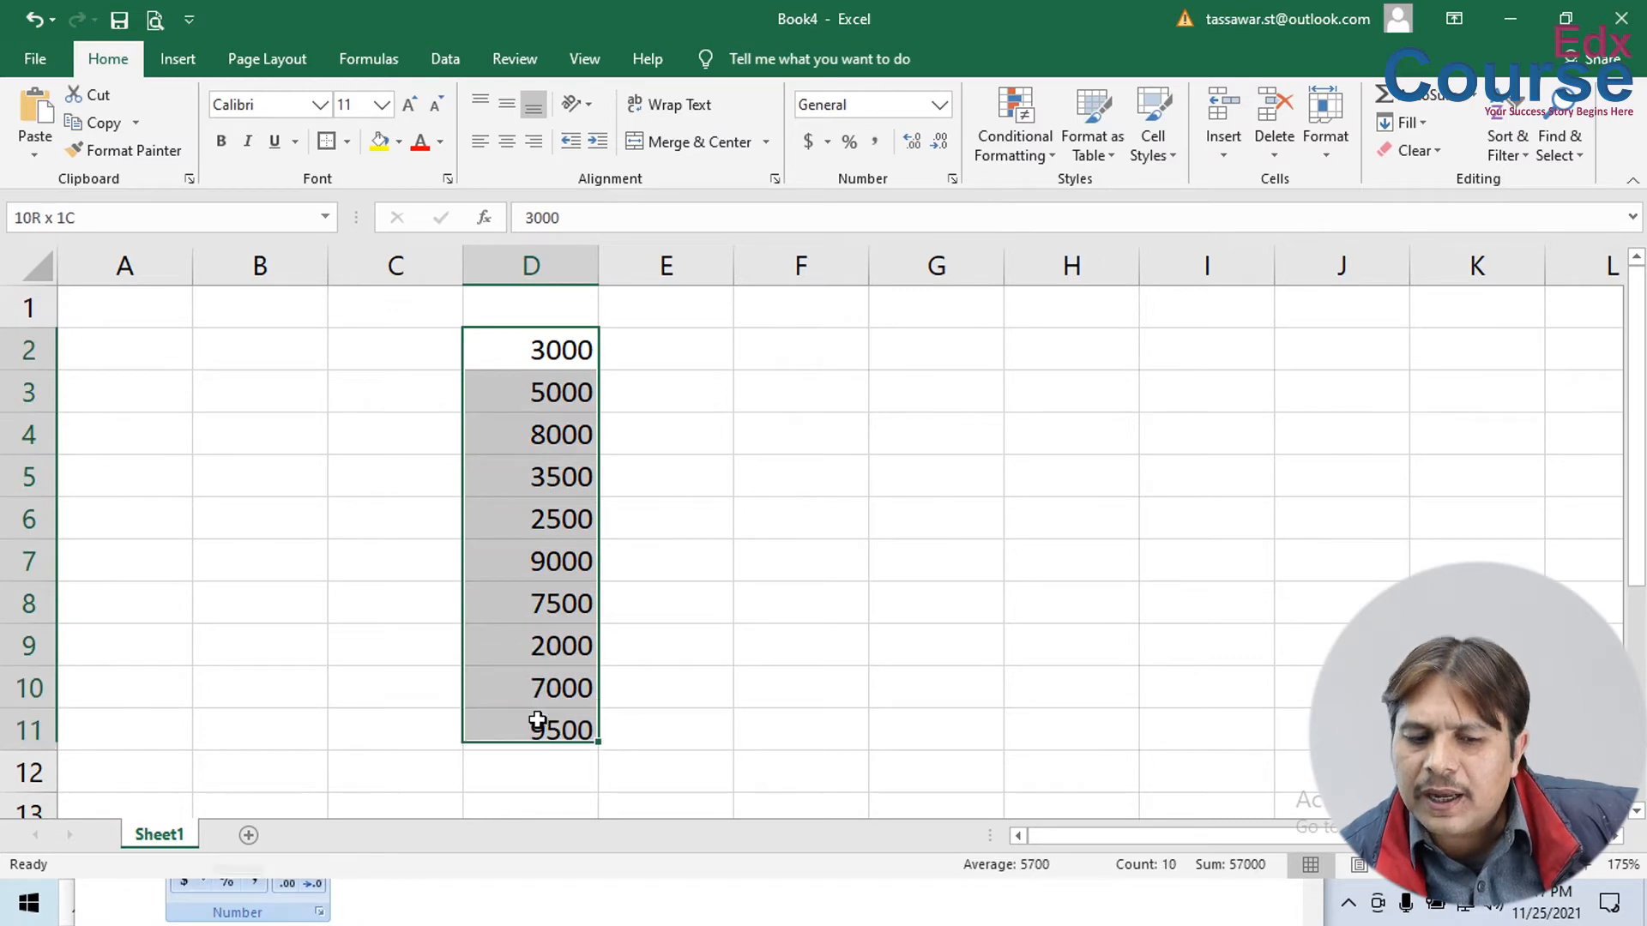
{"action": "left_click", "coordinate": [1034, 142]}
{"action": "mouse_move", "coordinate": [1059, 197]}
{"action": "left_click", "coordinate": [1305, 204]}
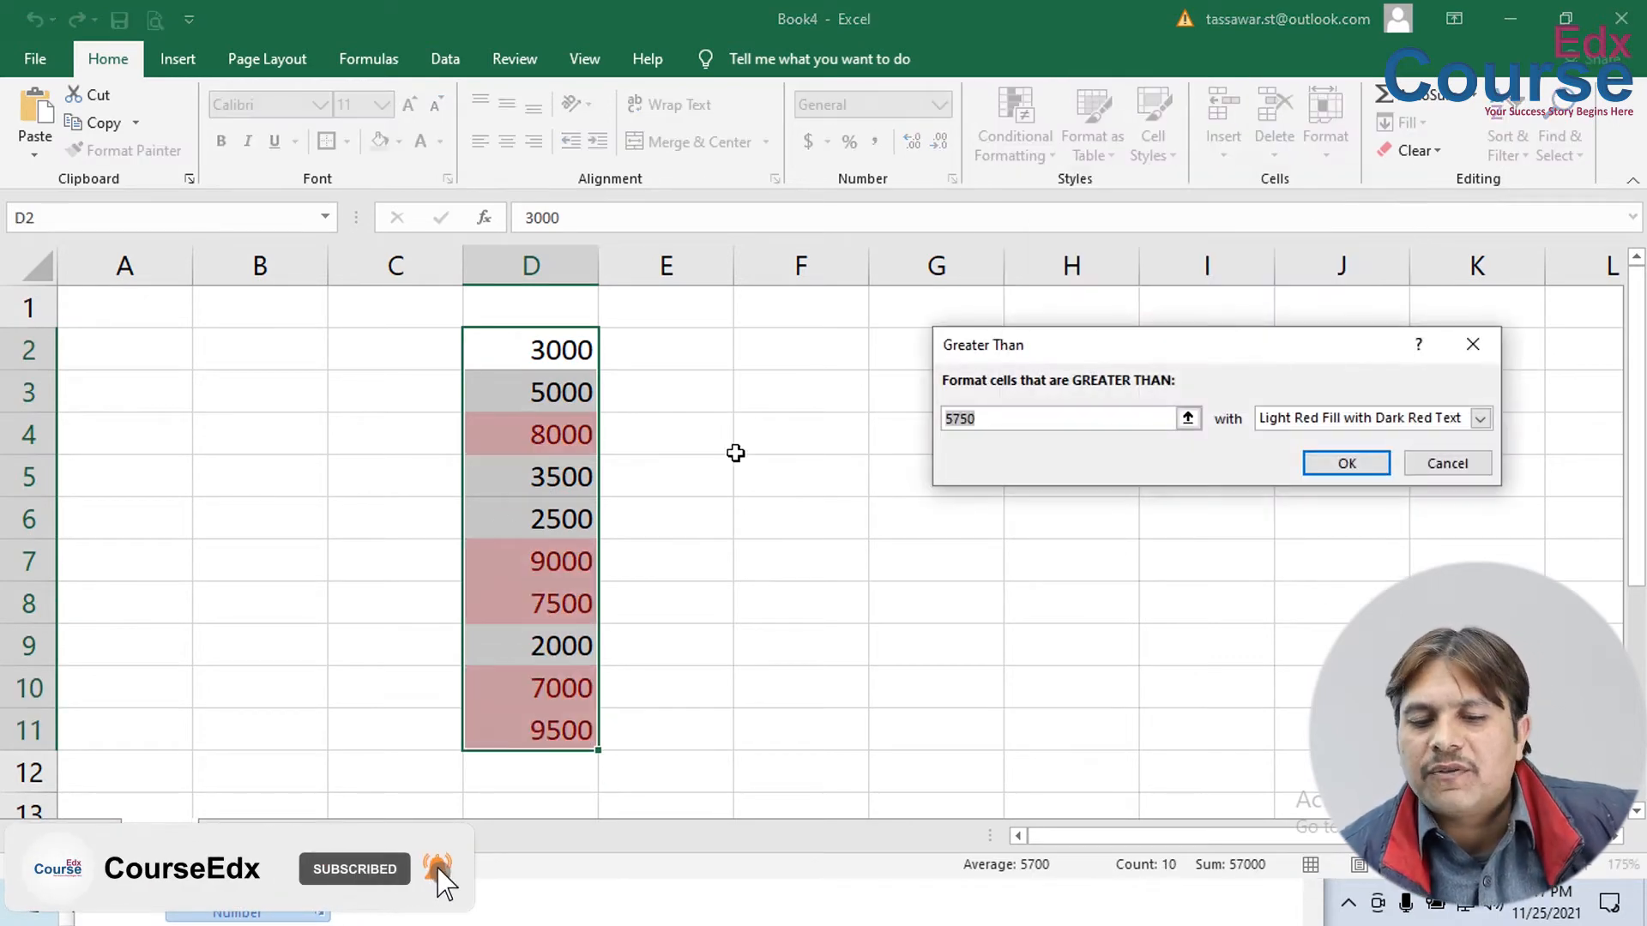
{"action": "type", "text": "500"}
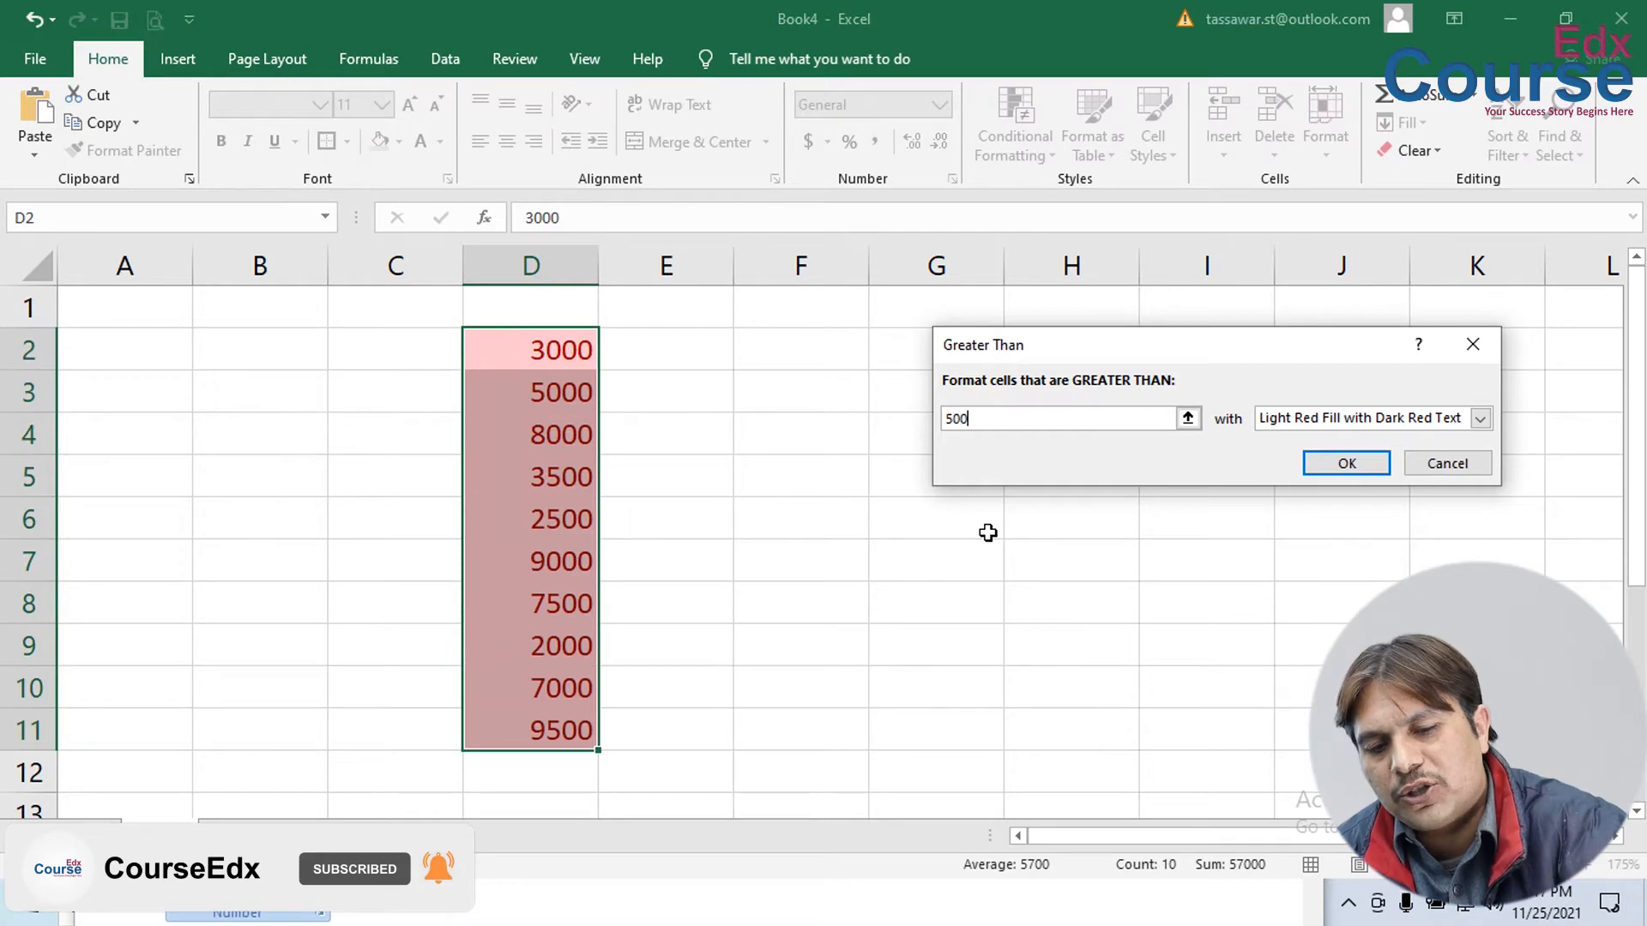
{"action": "type", "text": "0"}
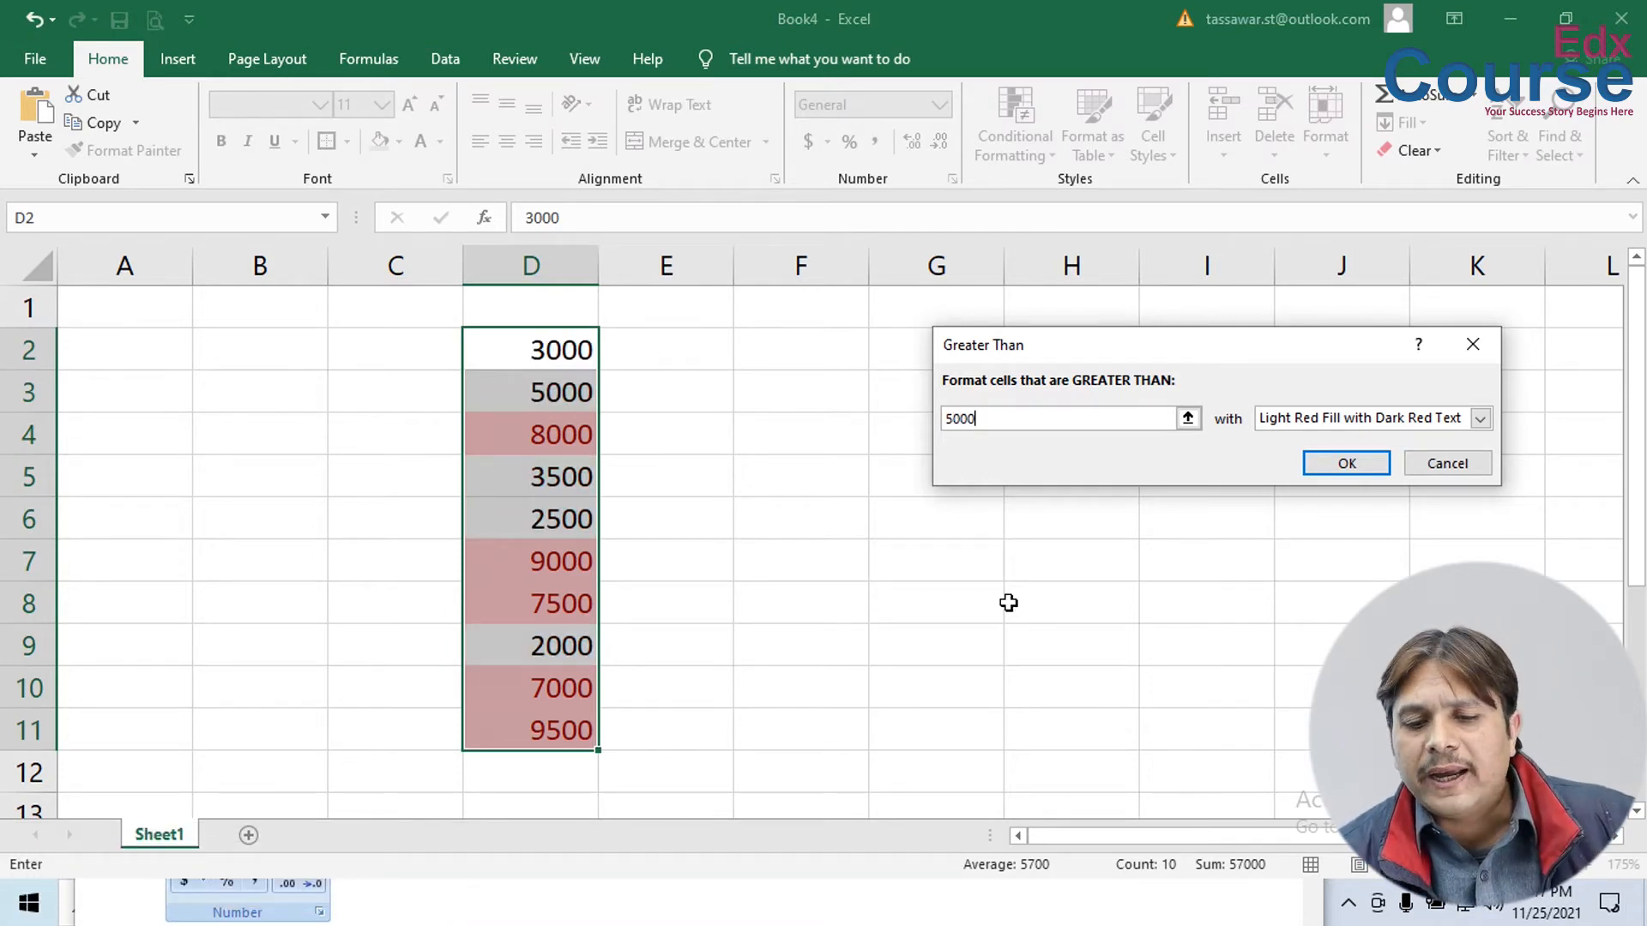
- Try the preset formats Yellow Fill with Dark Yellow Text, Light Red Fill, Red Text, Red Border and Light Red Fill with Dark Red Text for the rule
{"action": "left_click", "coordinate": [1393, 423]}
{"action": "left_click", "coordinate": [1394, 424]}
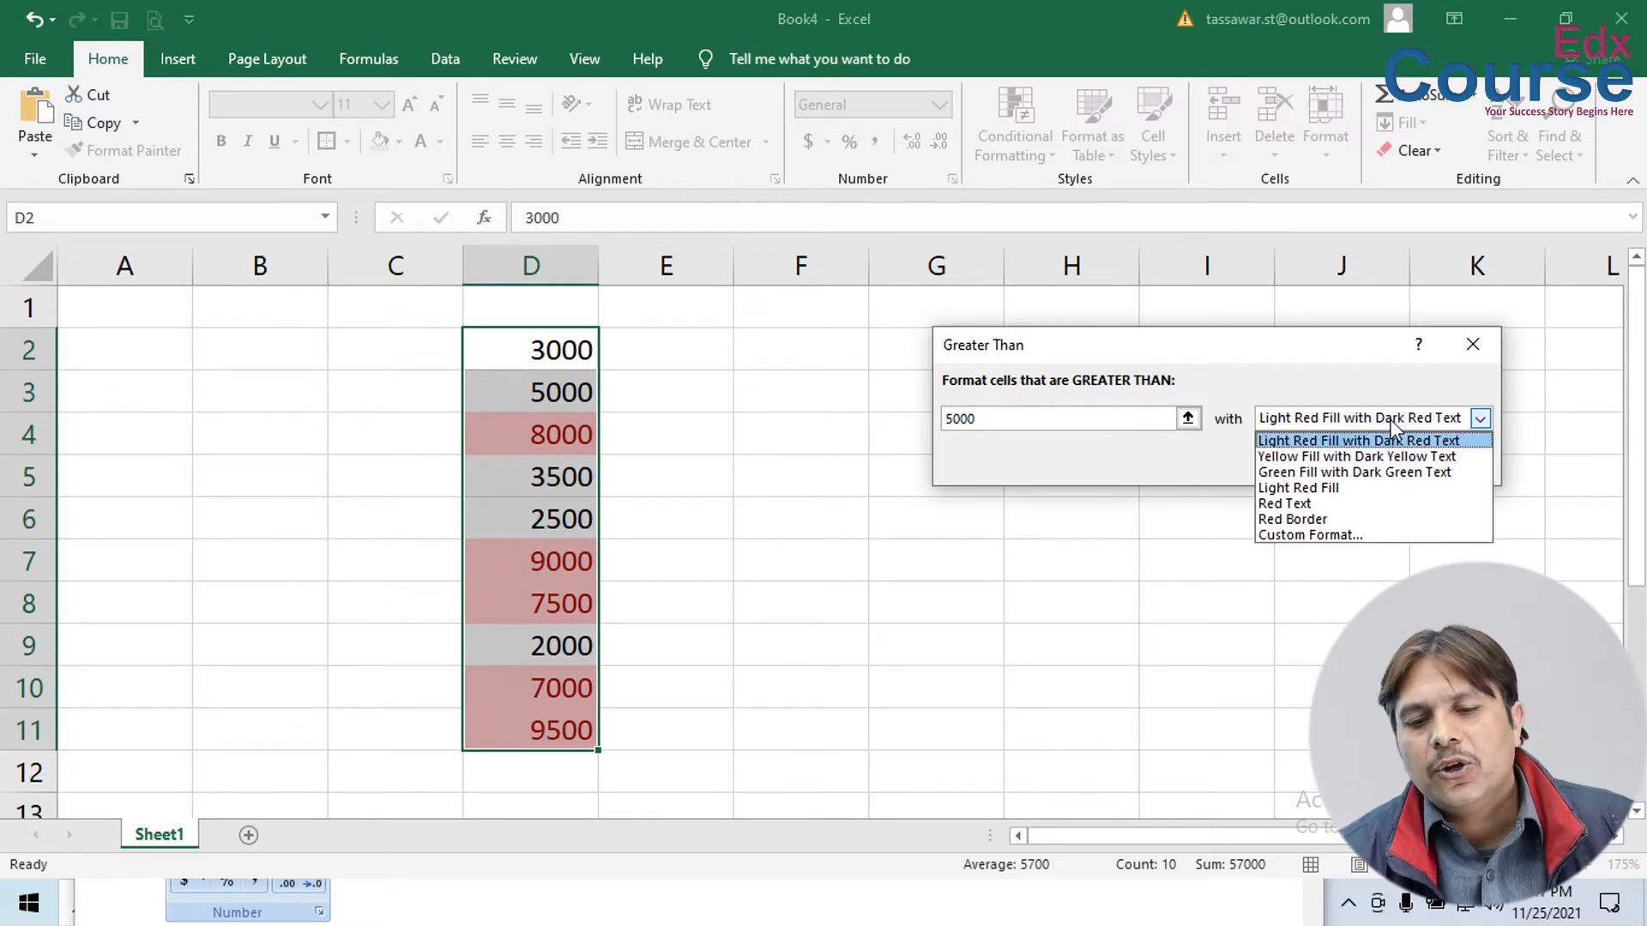
{"action": "left_click", "coordinate": [1354, 456]}
{"action": "left_click", "coordinate": [1364, 419]}
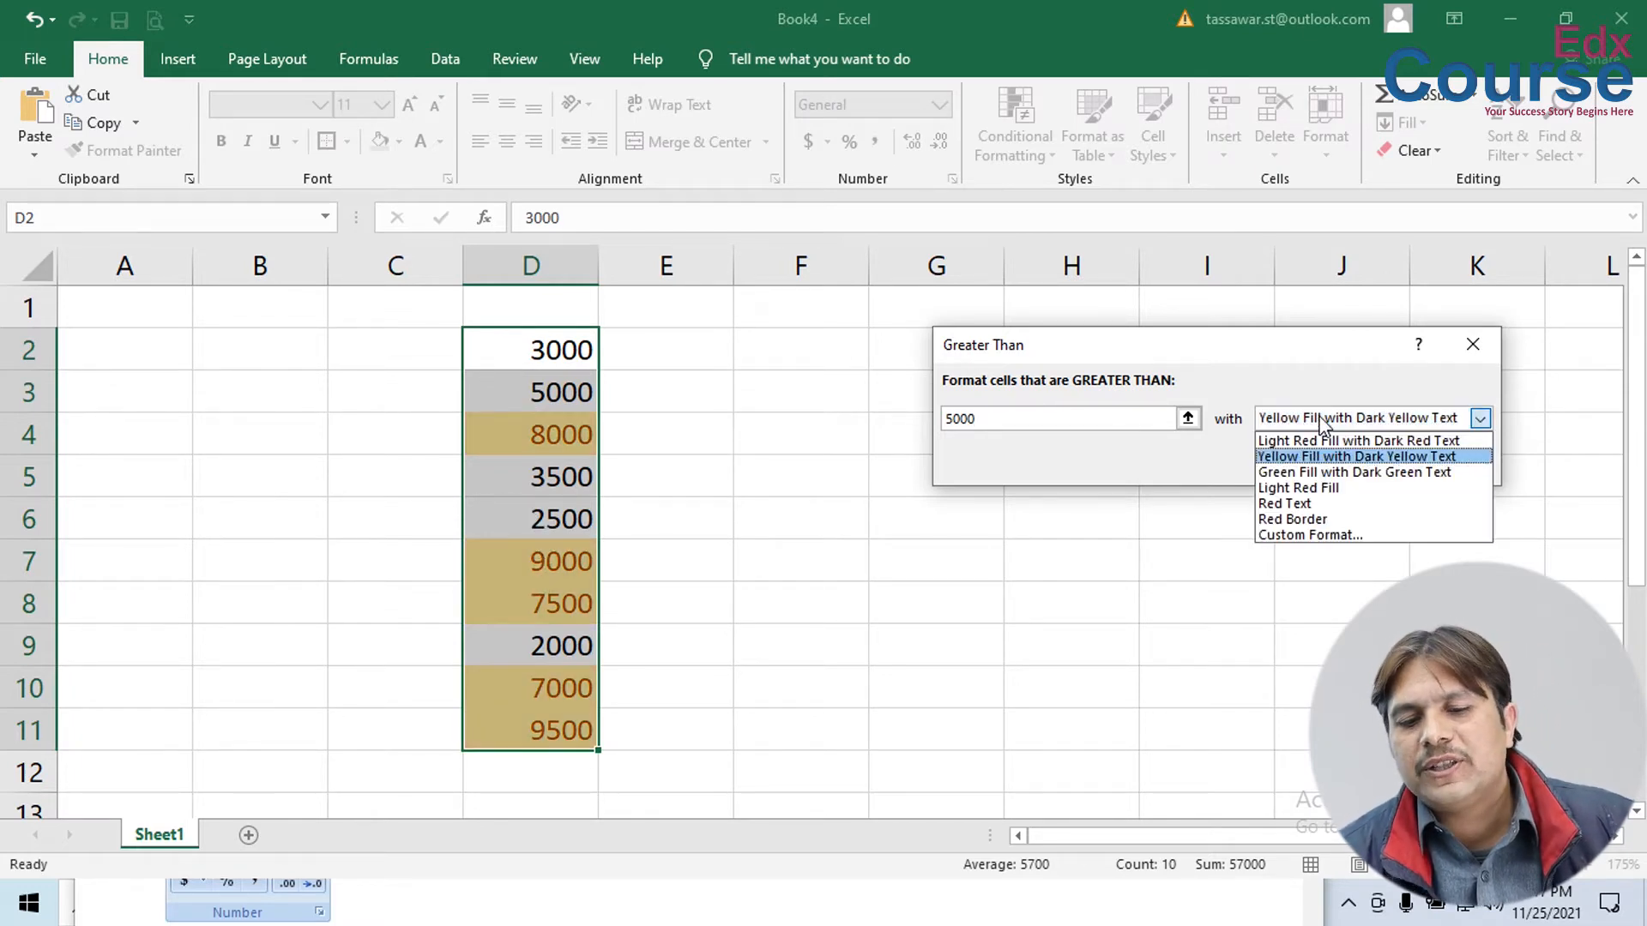
{"action": "left_click", "coordinate": [1335, 490]}
{"action": "left_click", "coordinate": [1293, 419]}
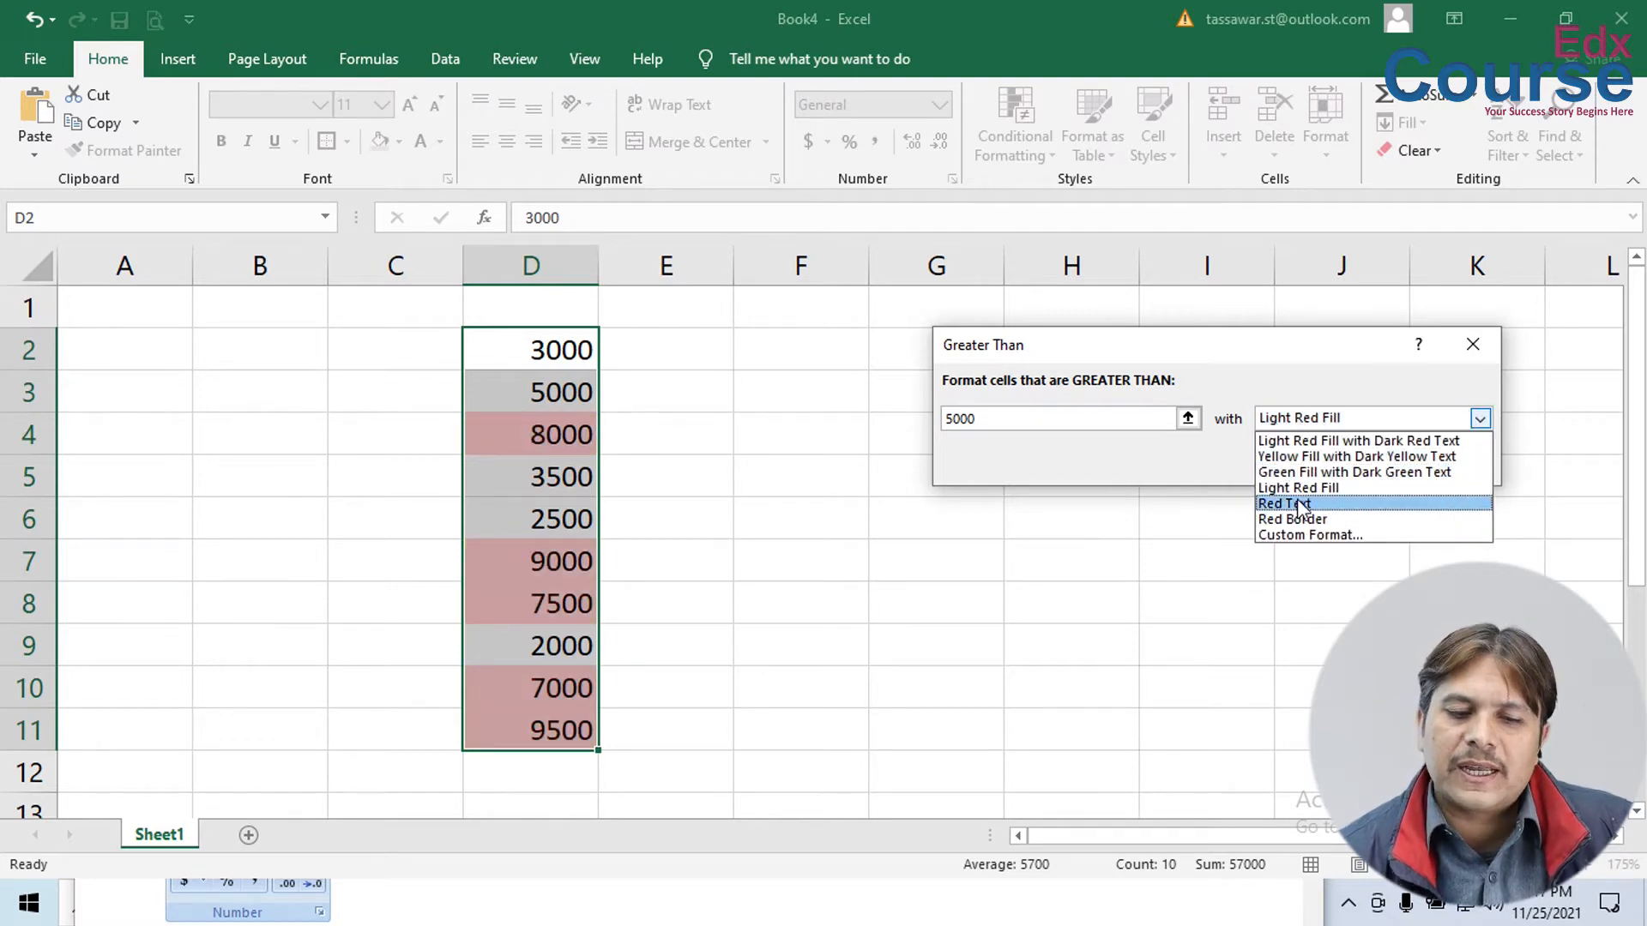
{"action": "left_click", "coordinate": [1302, 504]}
{"action": "left_click", "coordinate": [1295, 418]}
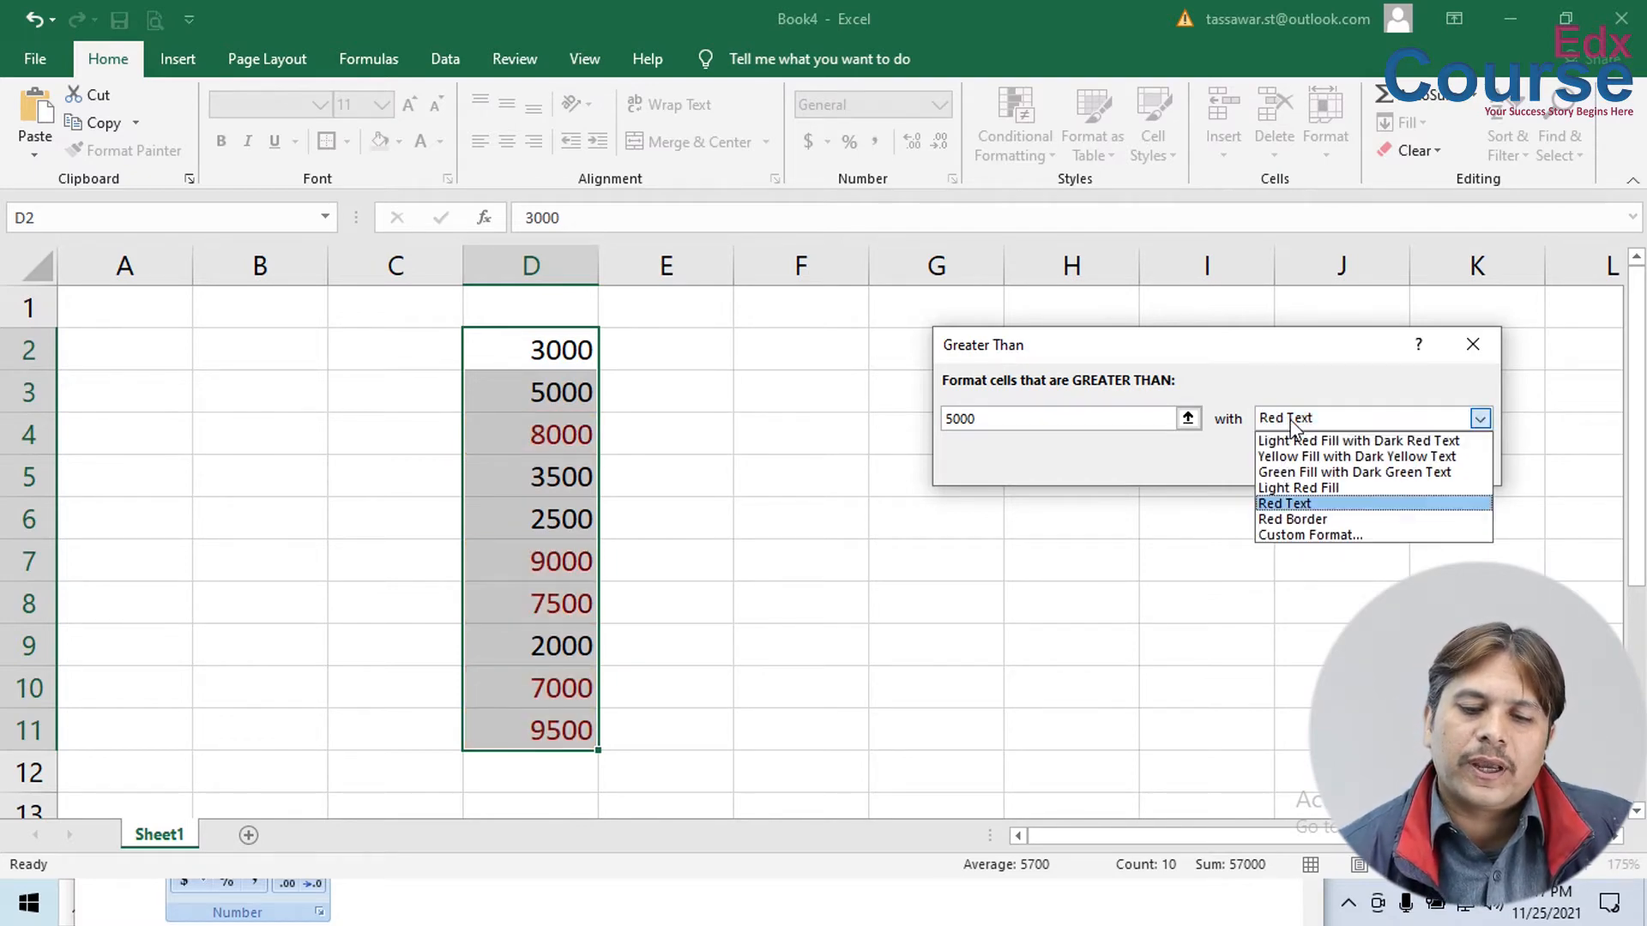
{"action": "left_click", "coordinate": [1306, 520]}
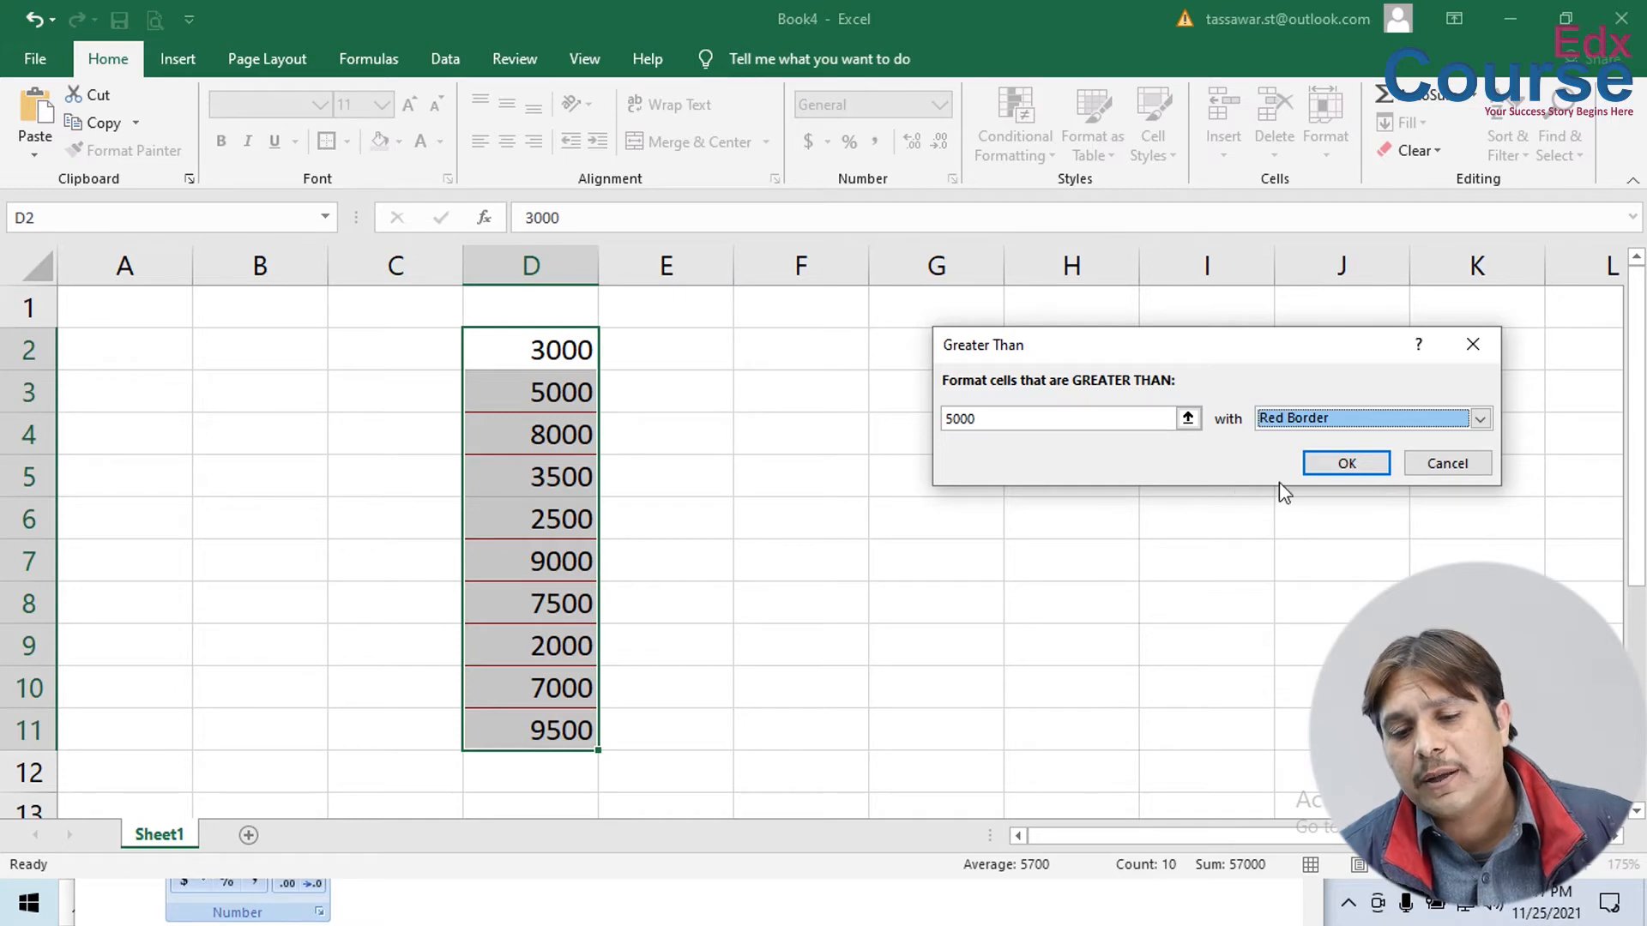
{"action": "left_click", "coordinate": [1314, 420]}
{"action": "left_click", "coordinate": [1305, 441]}
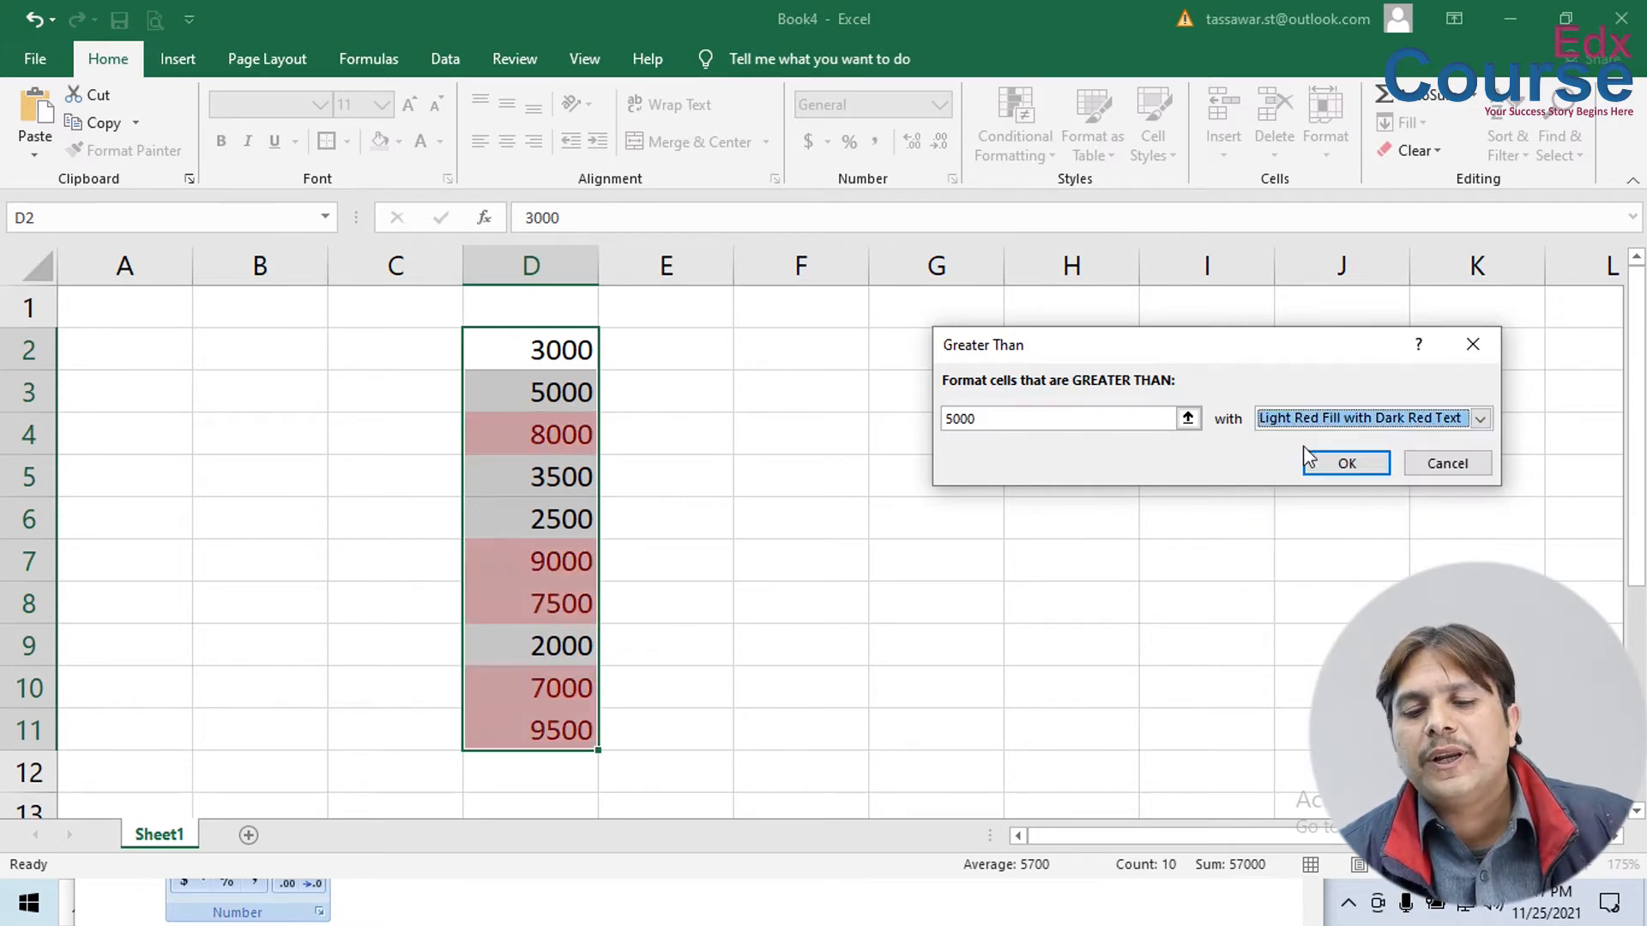
- Define a custom format for the Greater Than rule with yellow font color and a red background fill
{"action": "left_click", "coordinate": [1279, 425]}
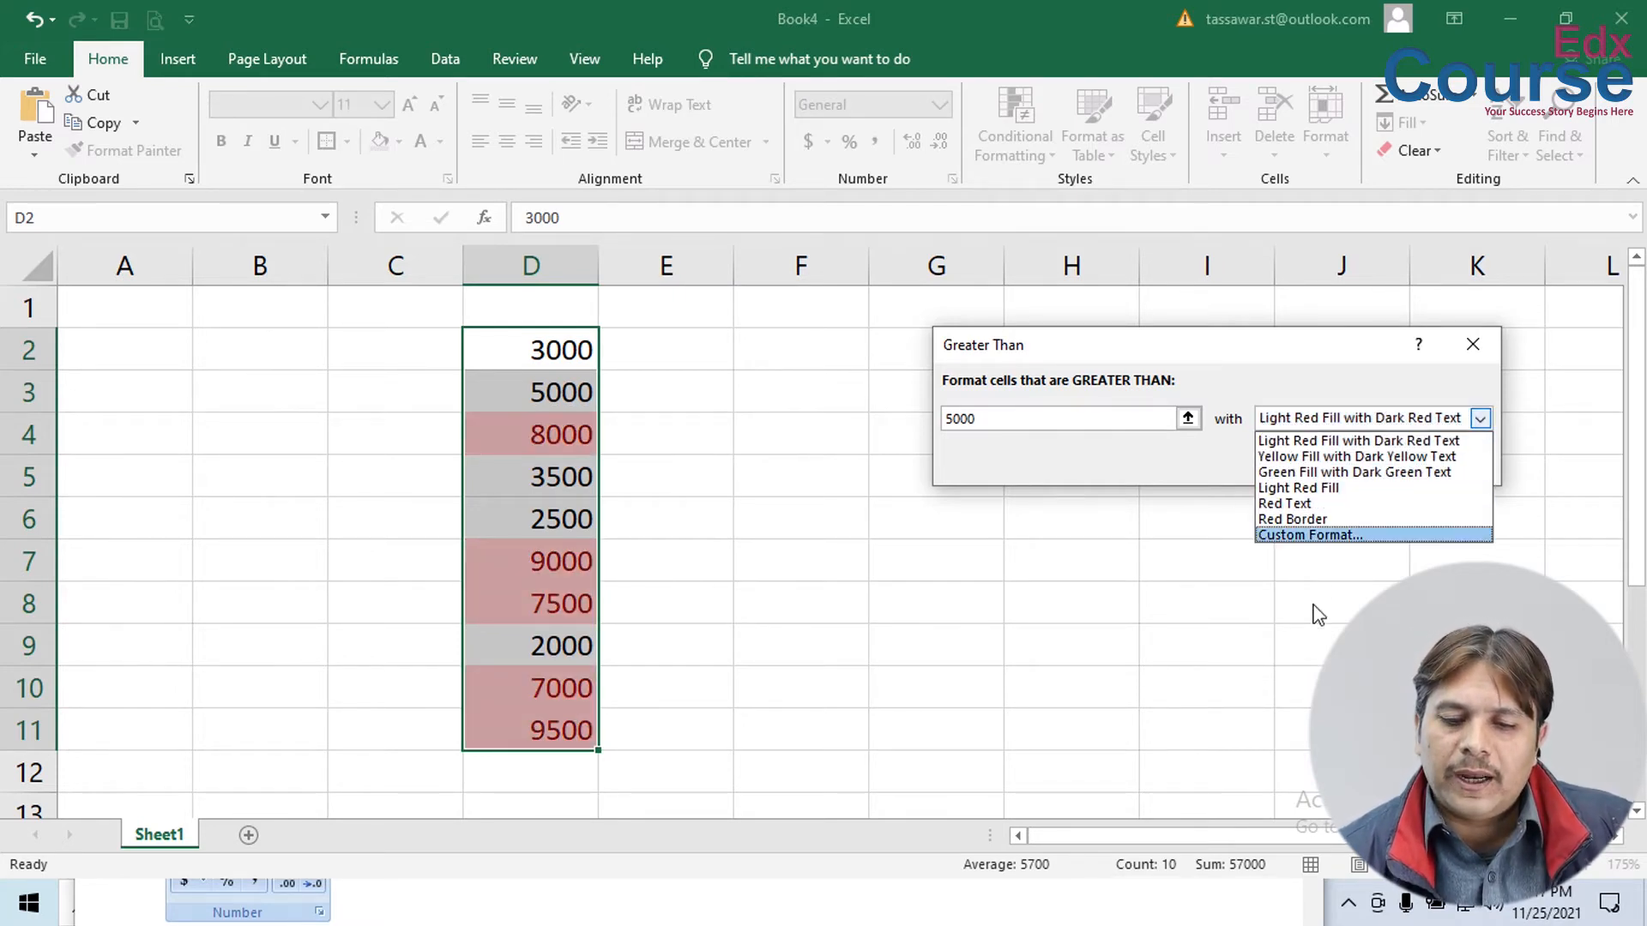
{"action": "left_click", "coordinate": [1348, 538]}
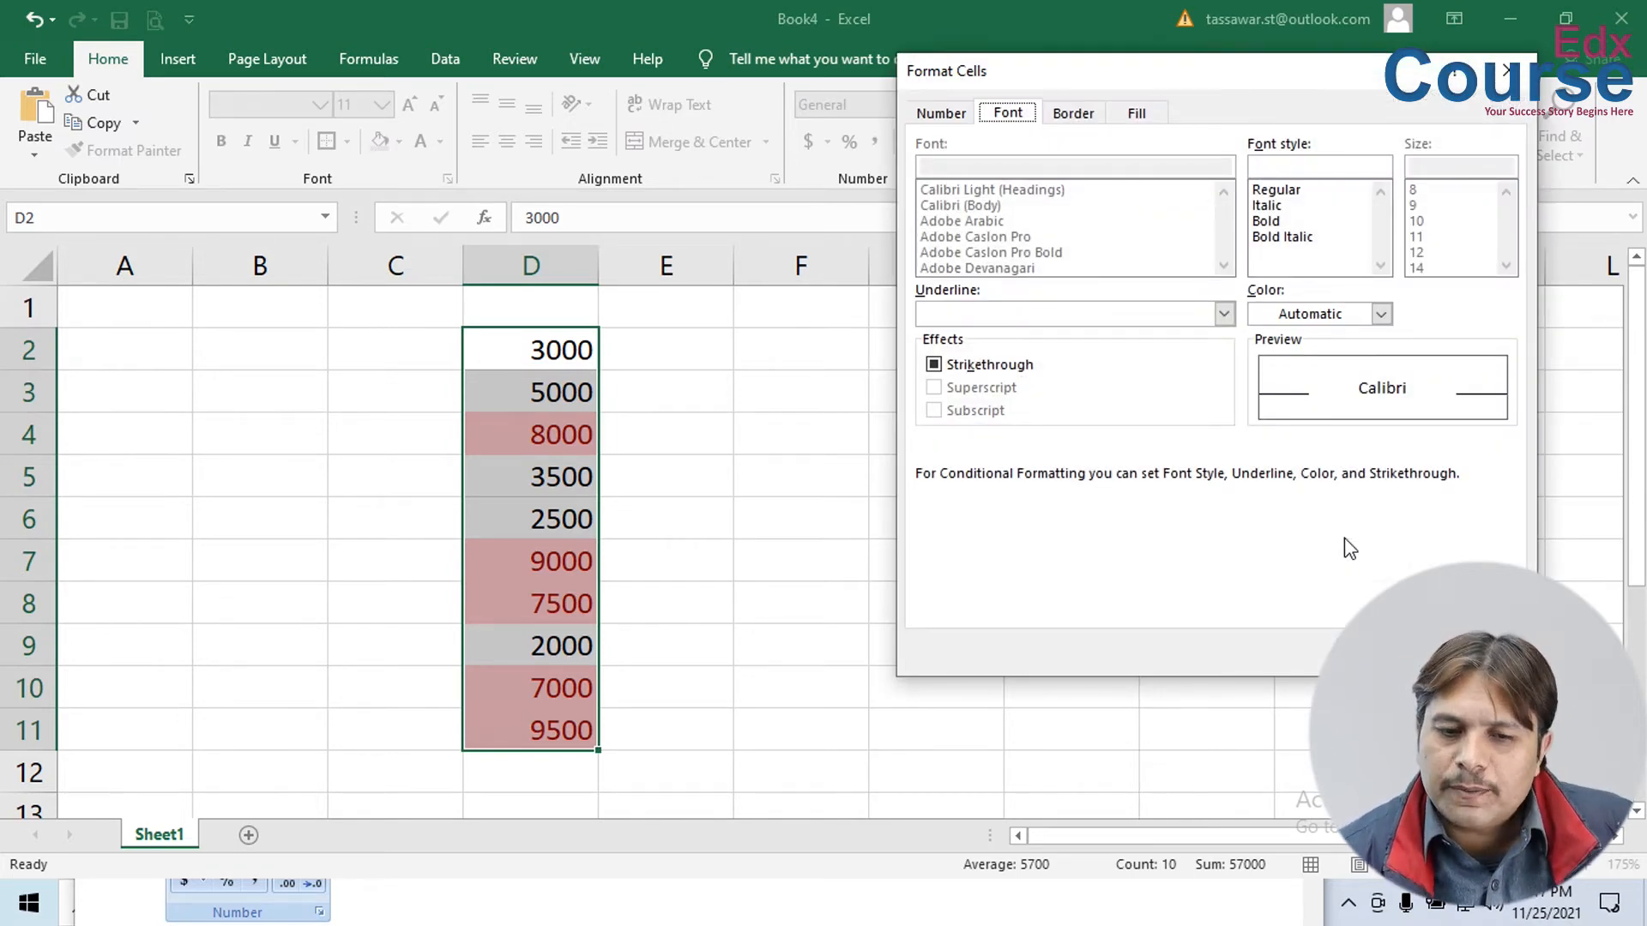
{"action": "left_click", "coordinate": [941, 114]}
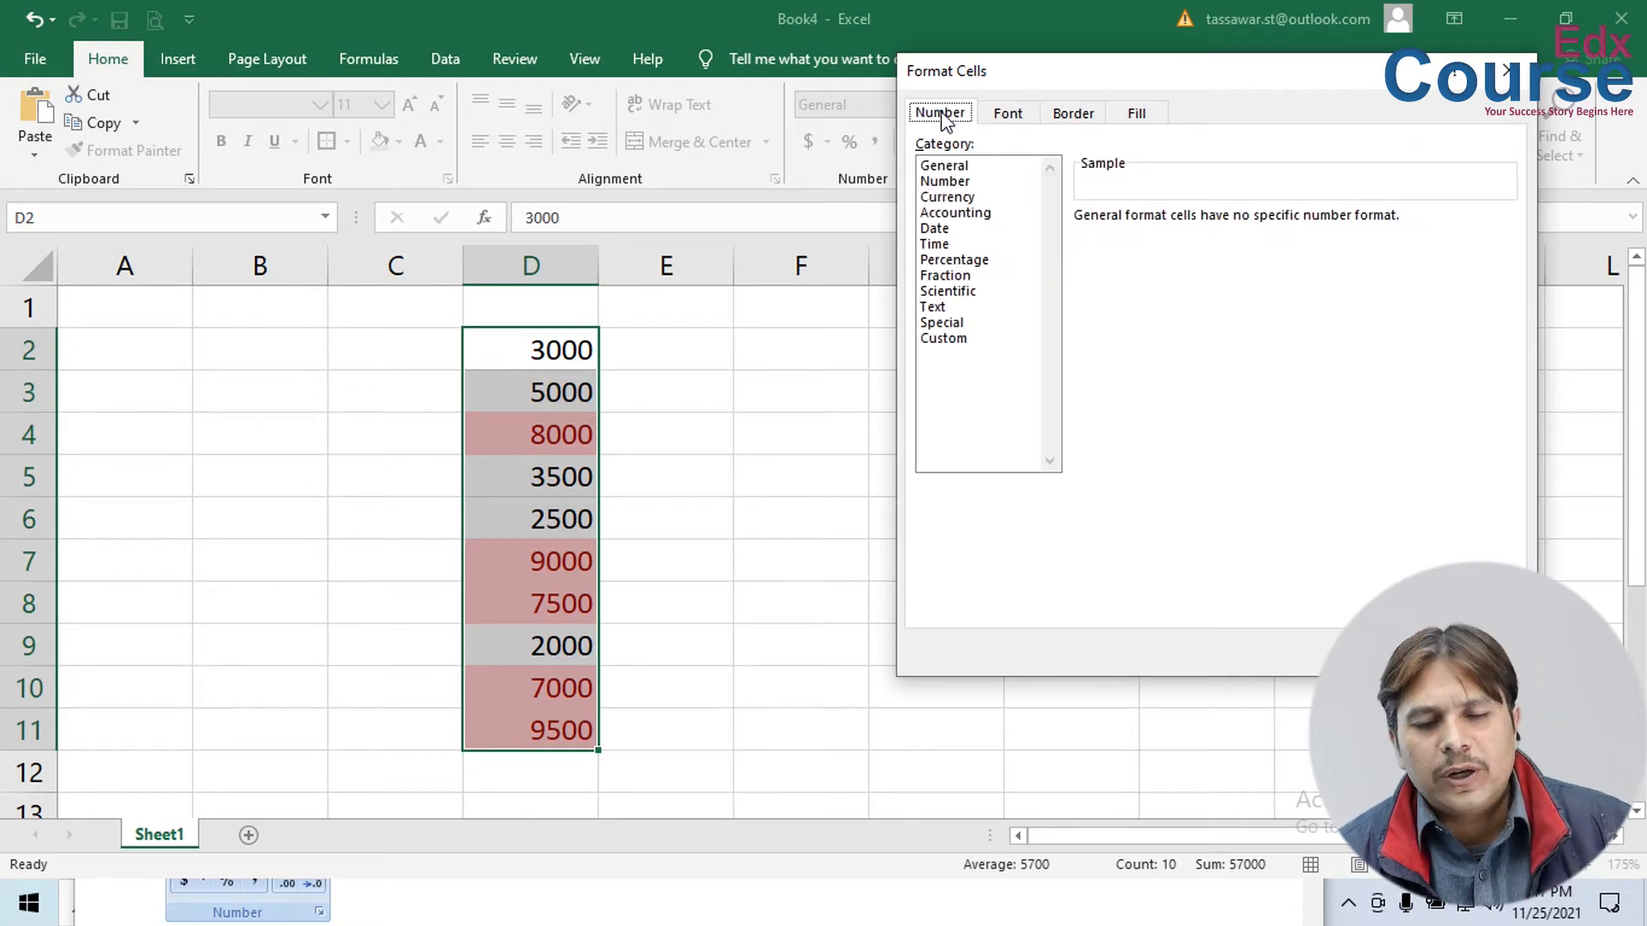
{"action": "left_click", "coordinate": [1008, 115]}
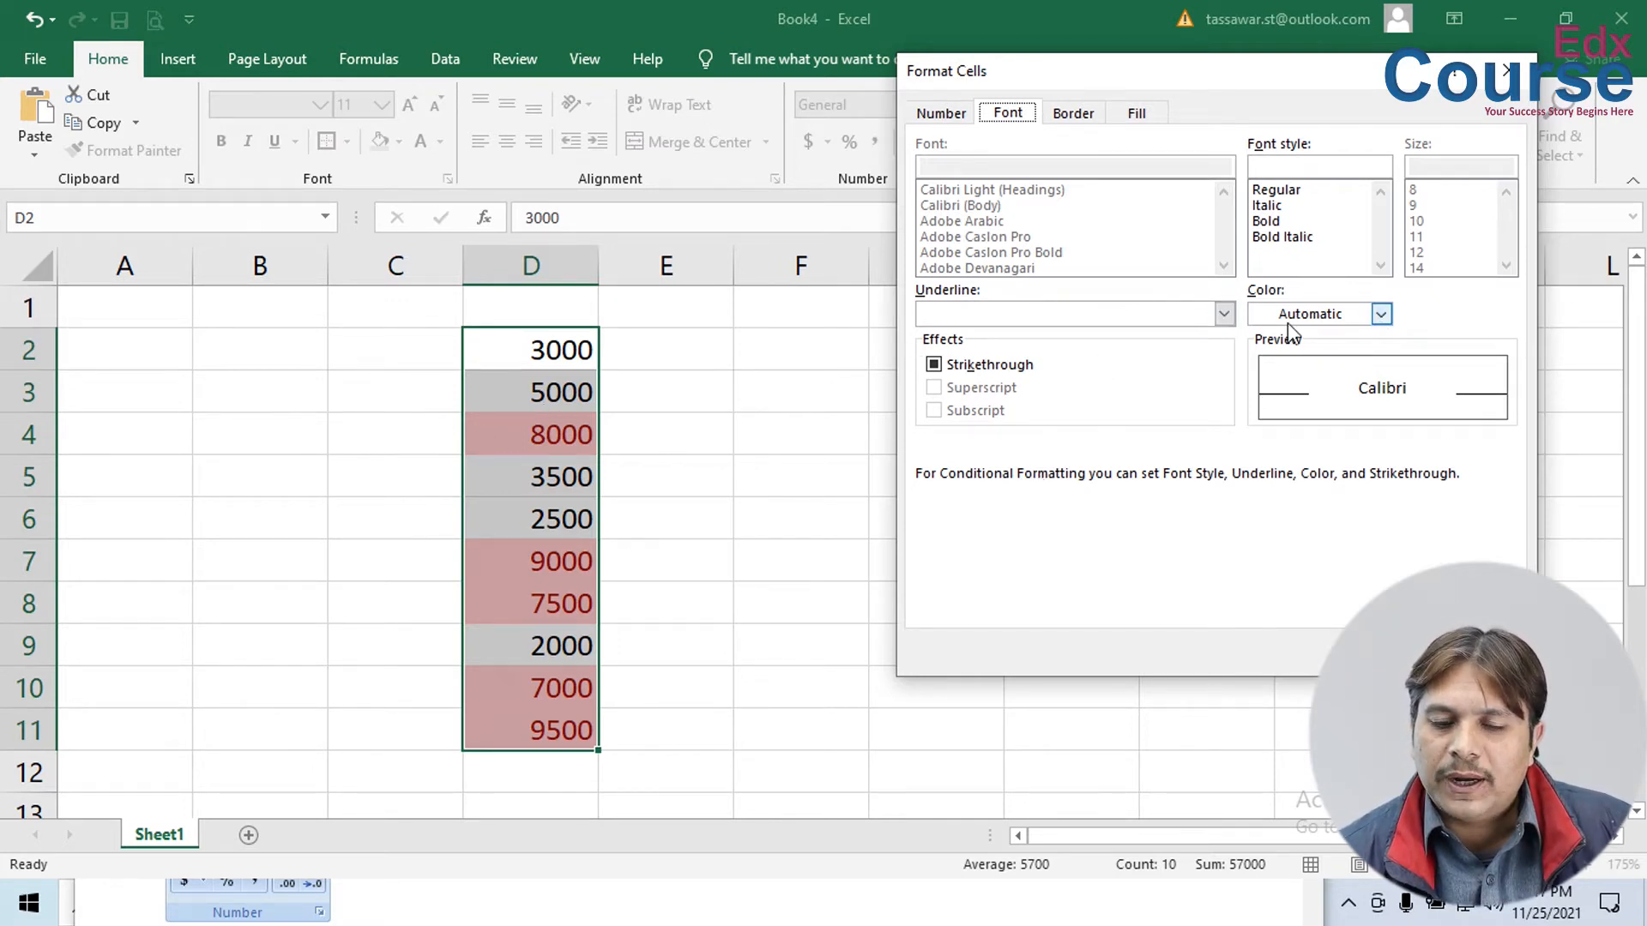
{"action": "left_click", "coordinate": [1319, 317]}
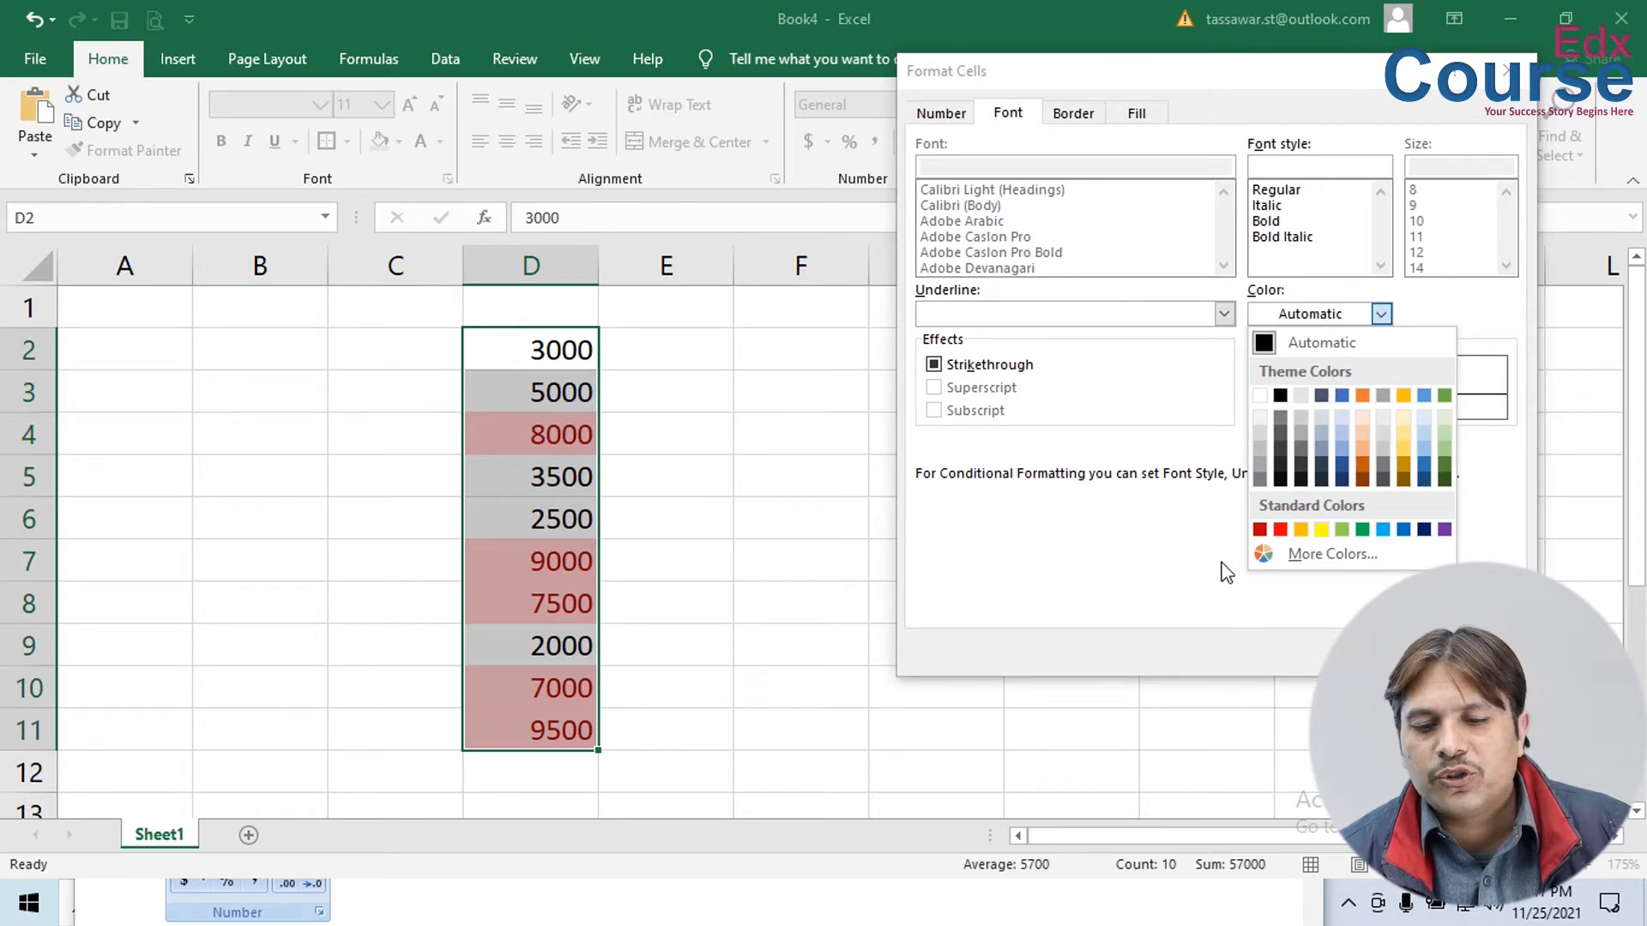
{"action": "left_click", "coordinate": [1324, 530]}
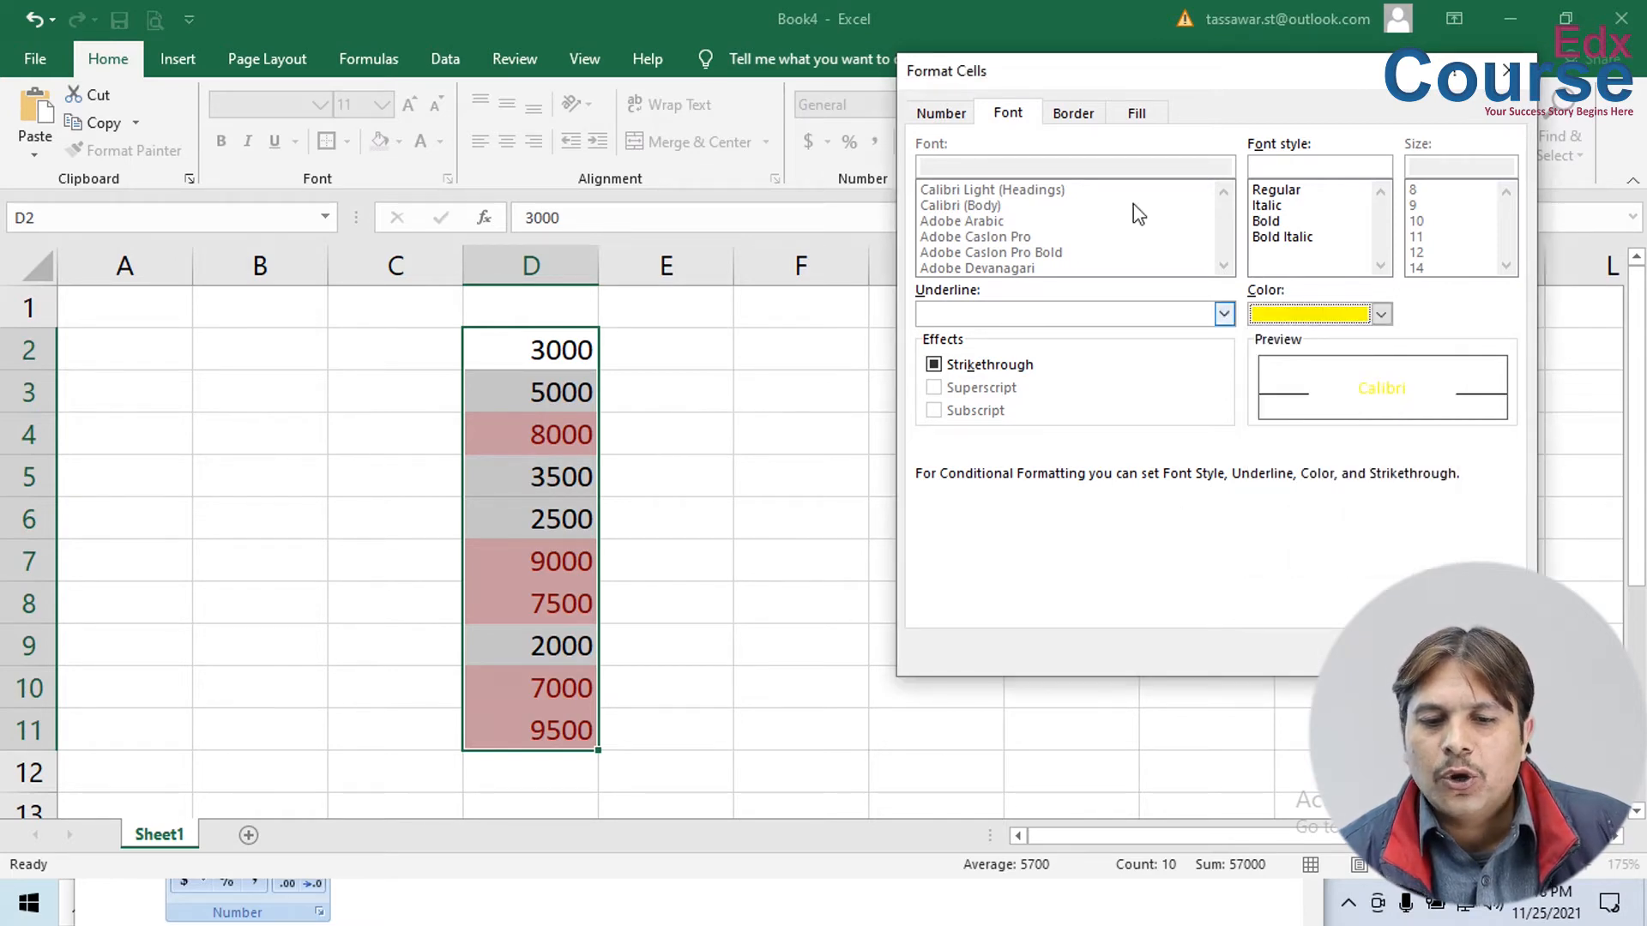
{"action": "left_click", "coordinate": [1137, 113]}
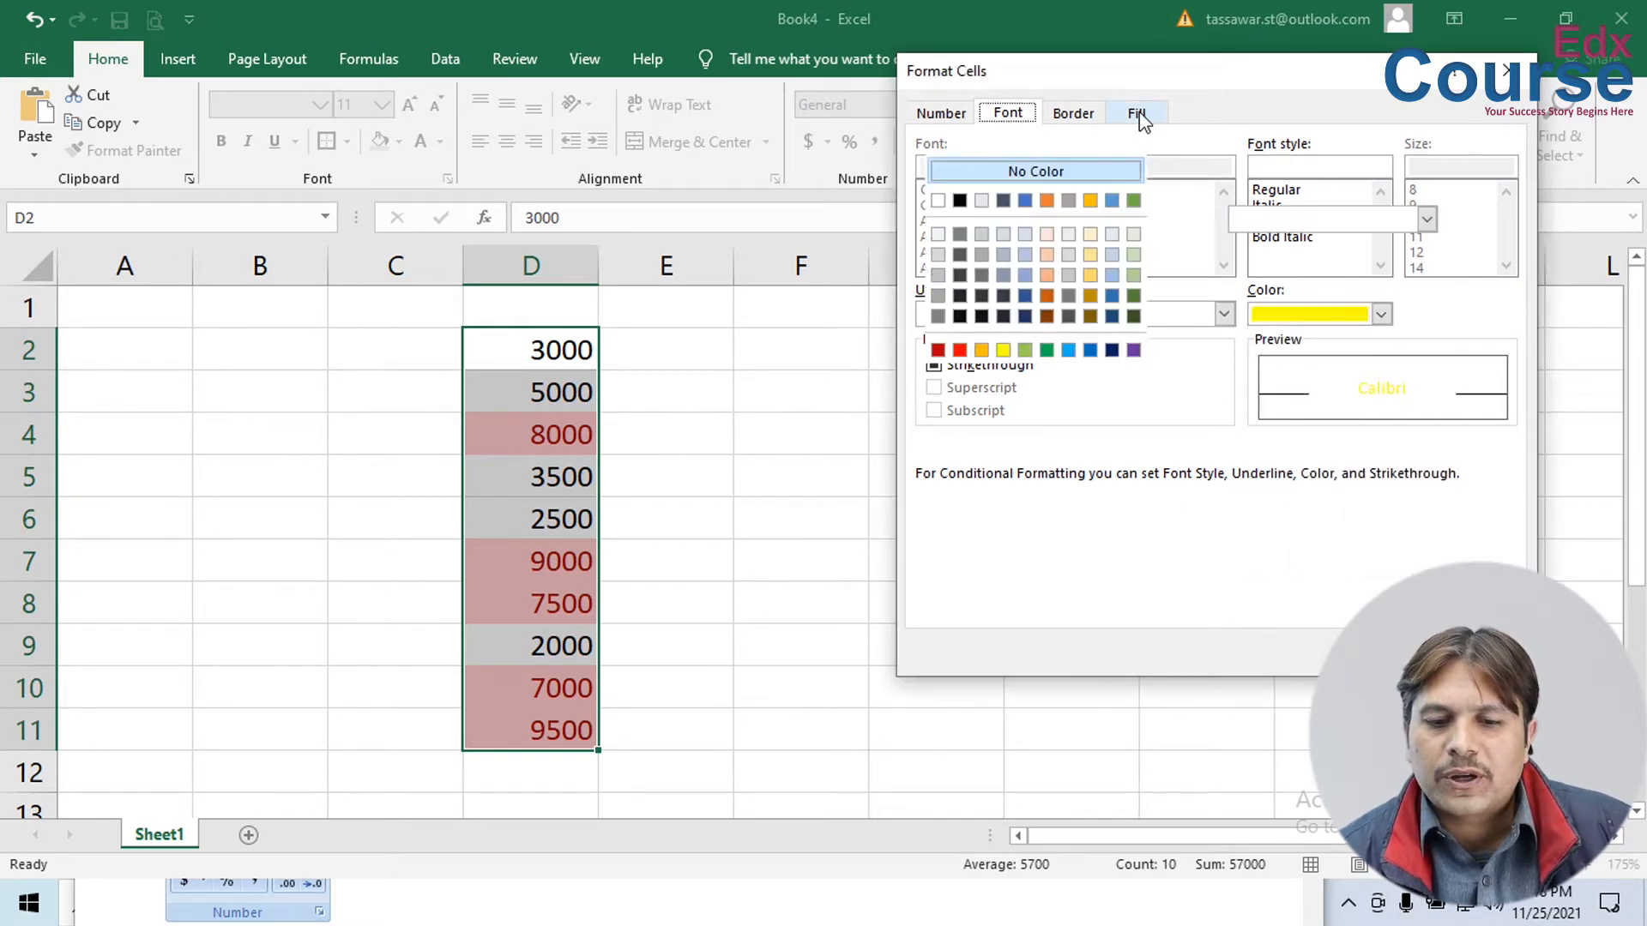
{"action": "left_click", "coordinate": [959, 350]}
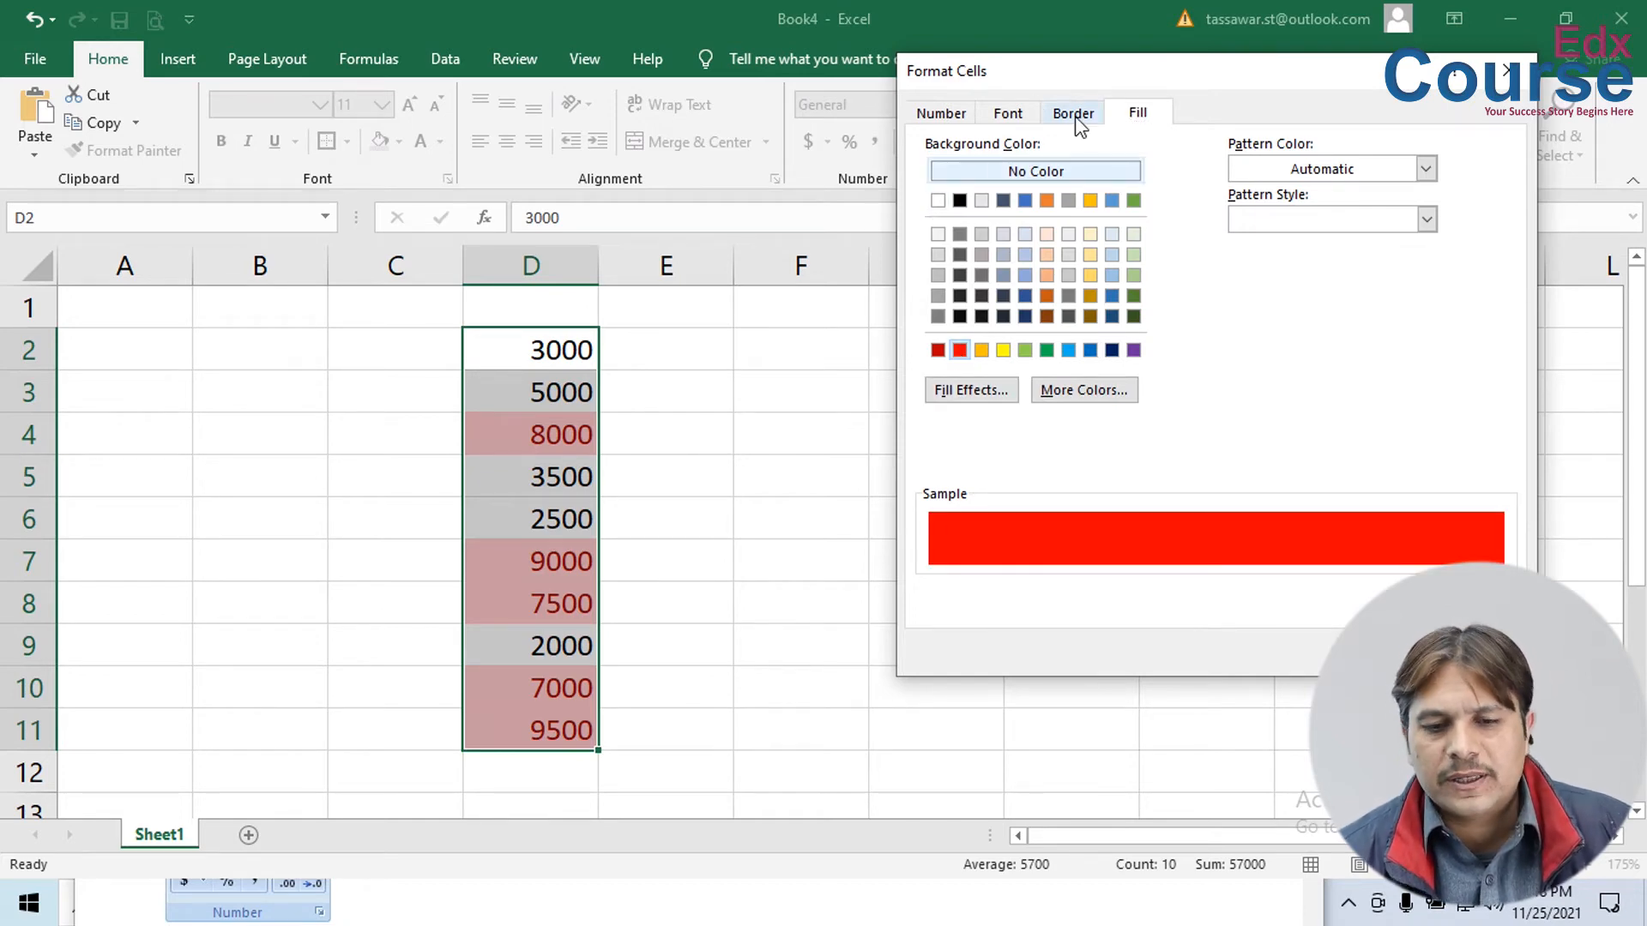
- Set the custom format's font style to Bold and apply the Greater Than 5000 rule to D2:D11
{"action": "left_click", "coordinate": [1013, 114]}
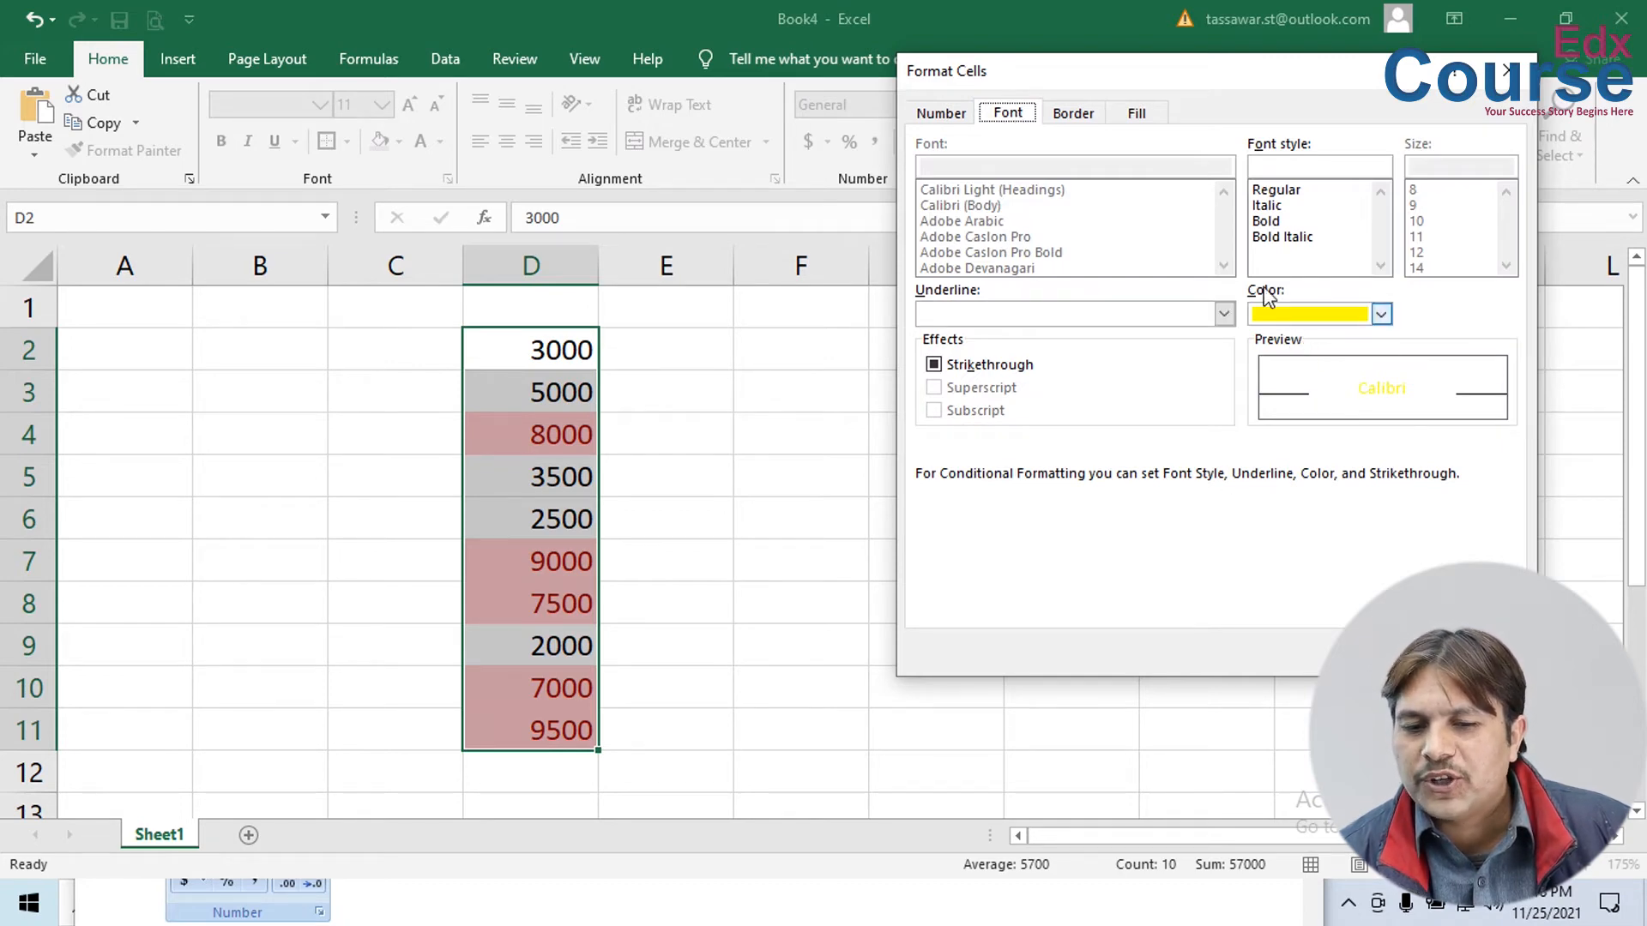
{"action": "left_click", "coordinate": [1266, 220]}
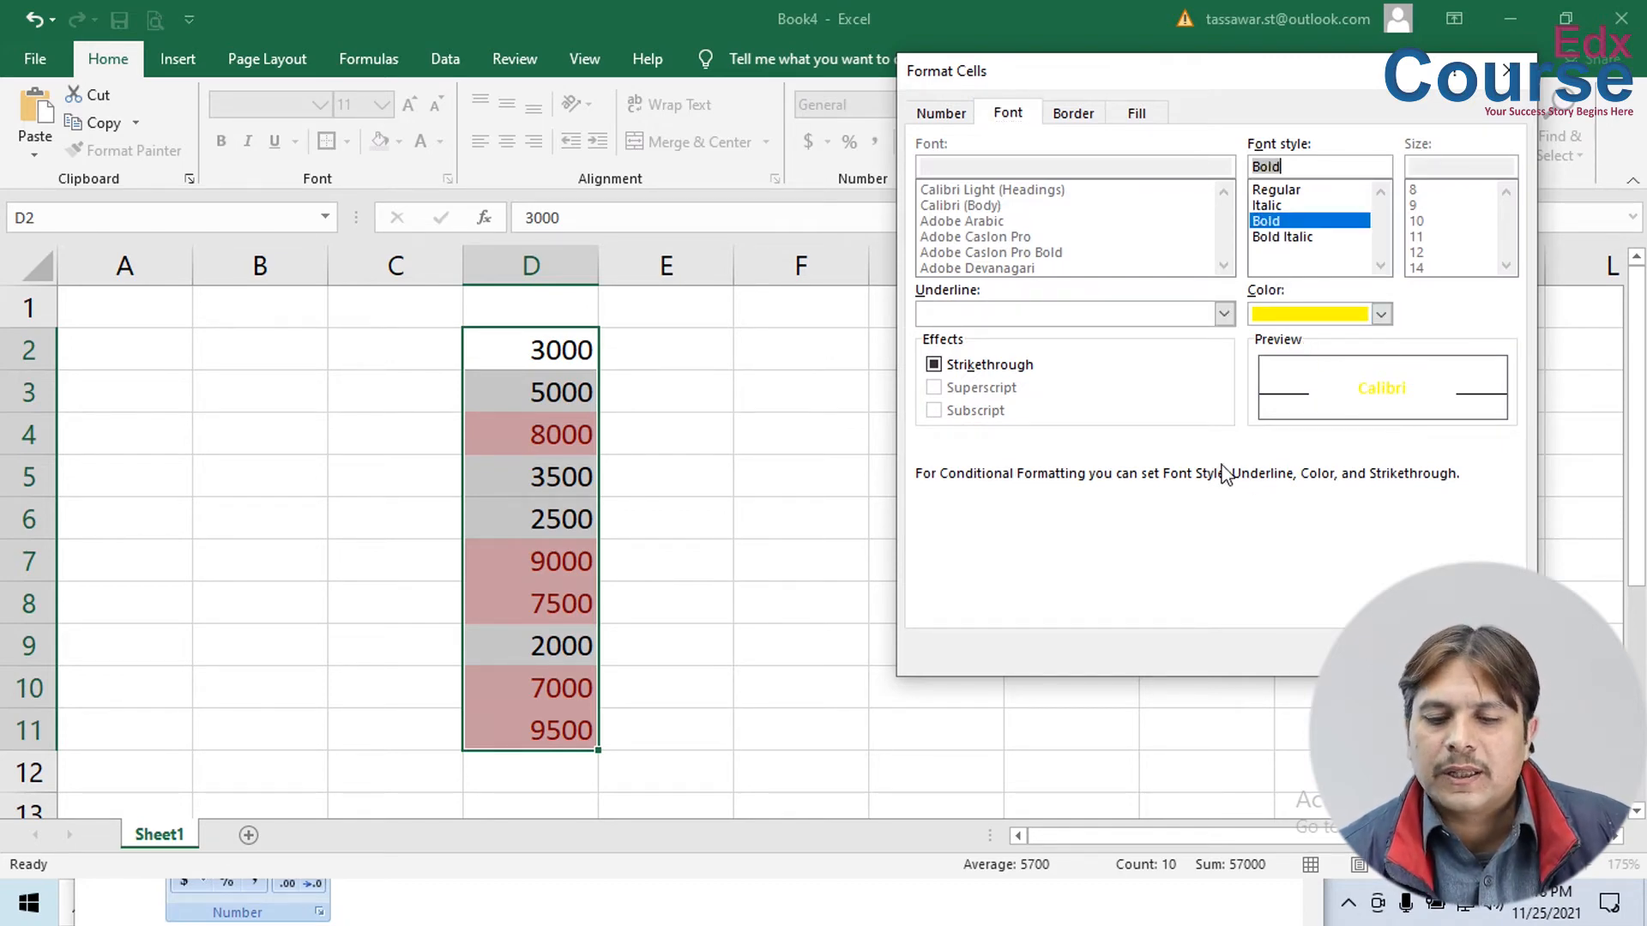
{"action": "key", "text": "Return"}
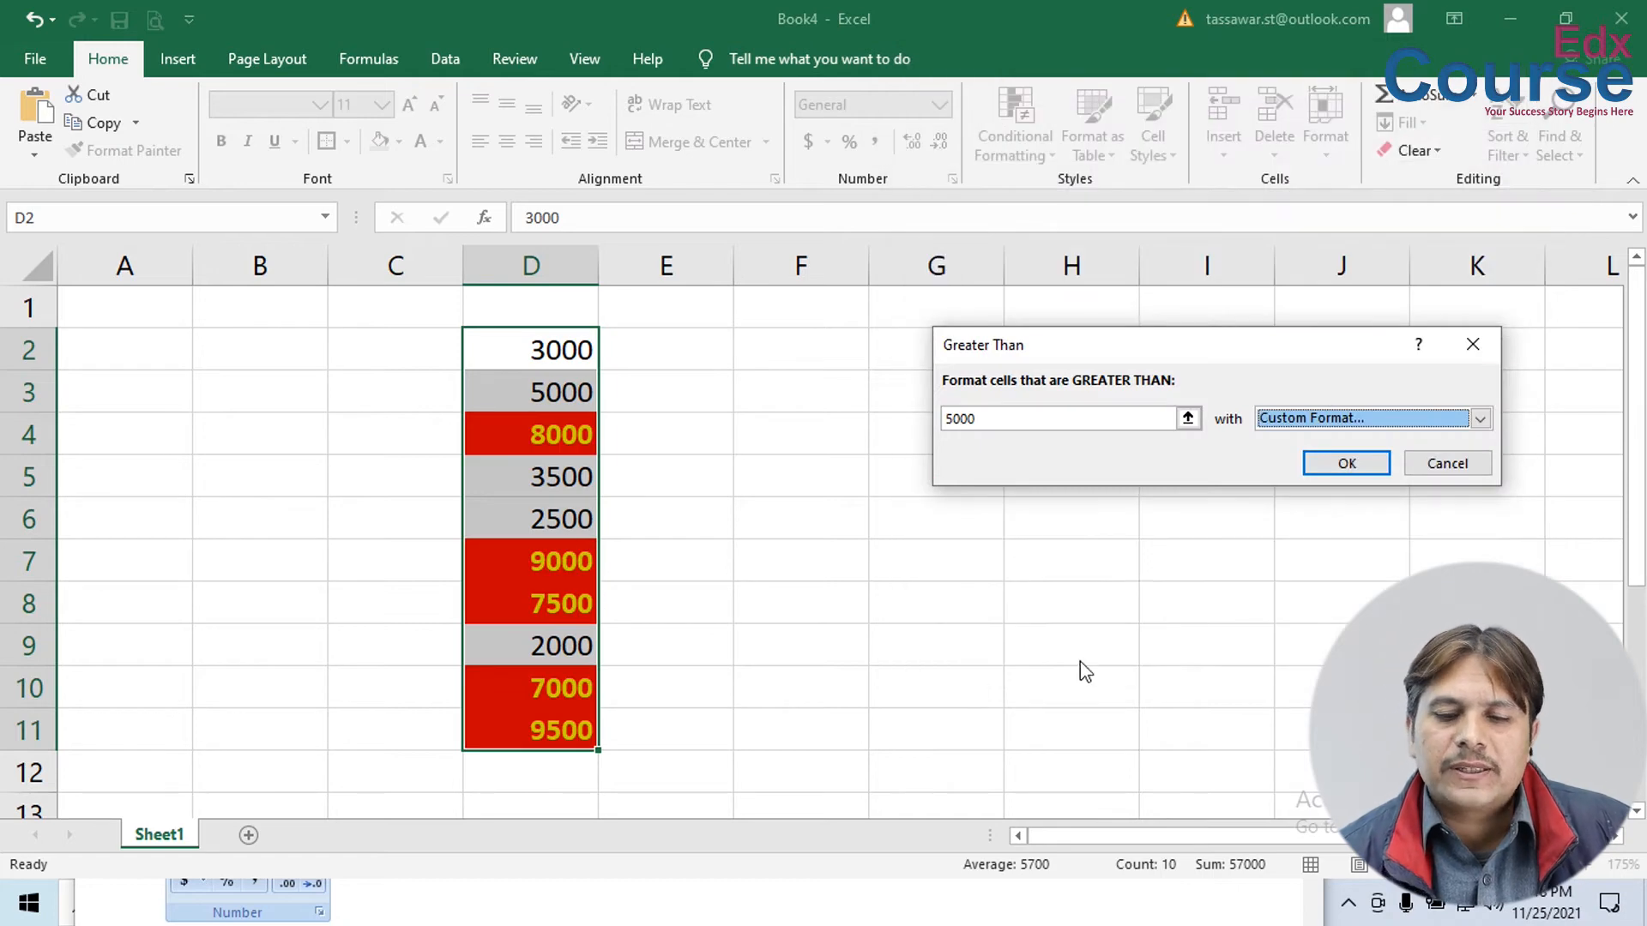
{"action": "left_click", "coordinate": [1353, 466]}
{"action": "left_click", "coordinate": [996, 512]}
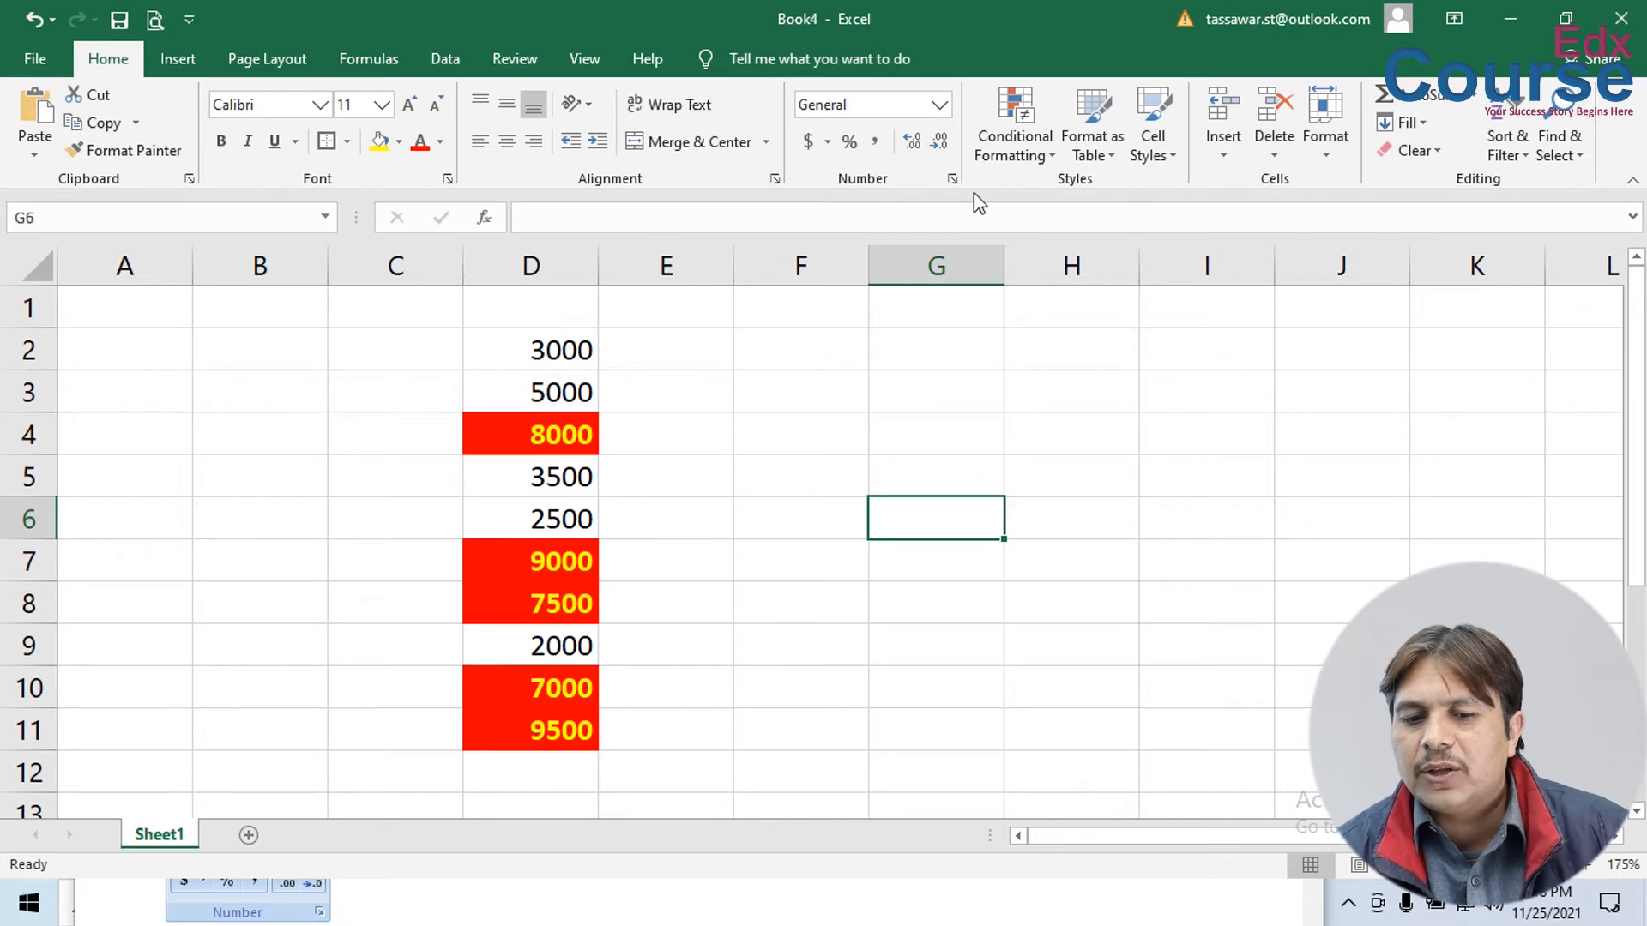
- Remove the custom-formatted Greater Than rule by clearing all conditional formatting from the entire sheet
{"action": "left_click", "coordinate": [997, 137]}
{"action": "mouse_move", "coordinate": [1072, 482]}
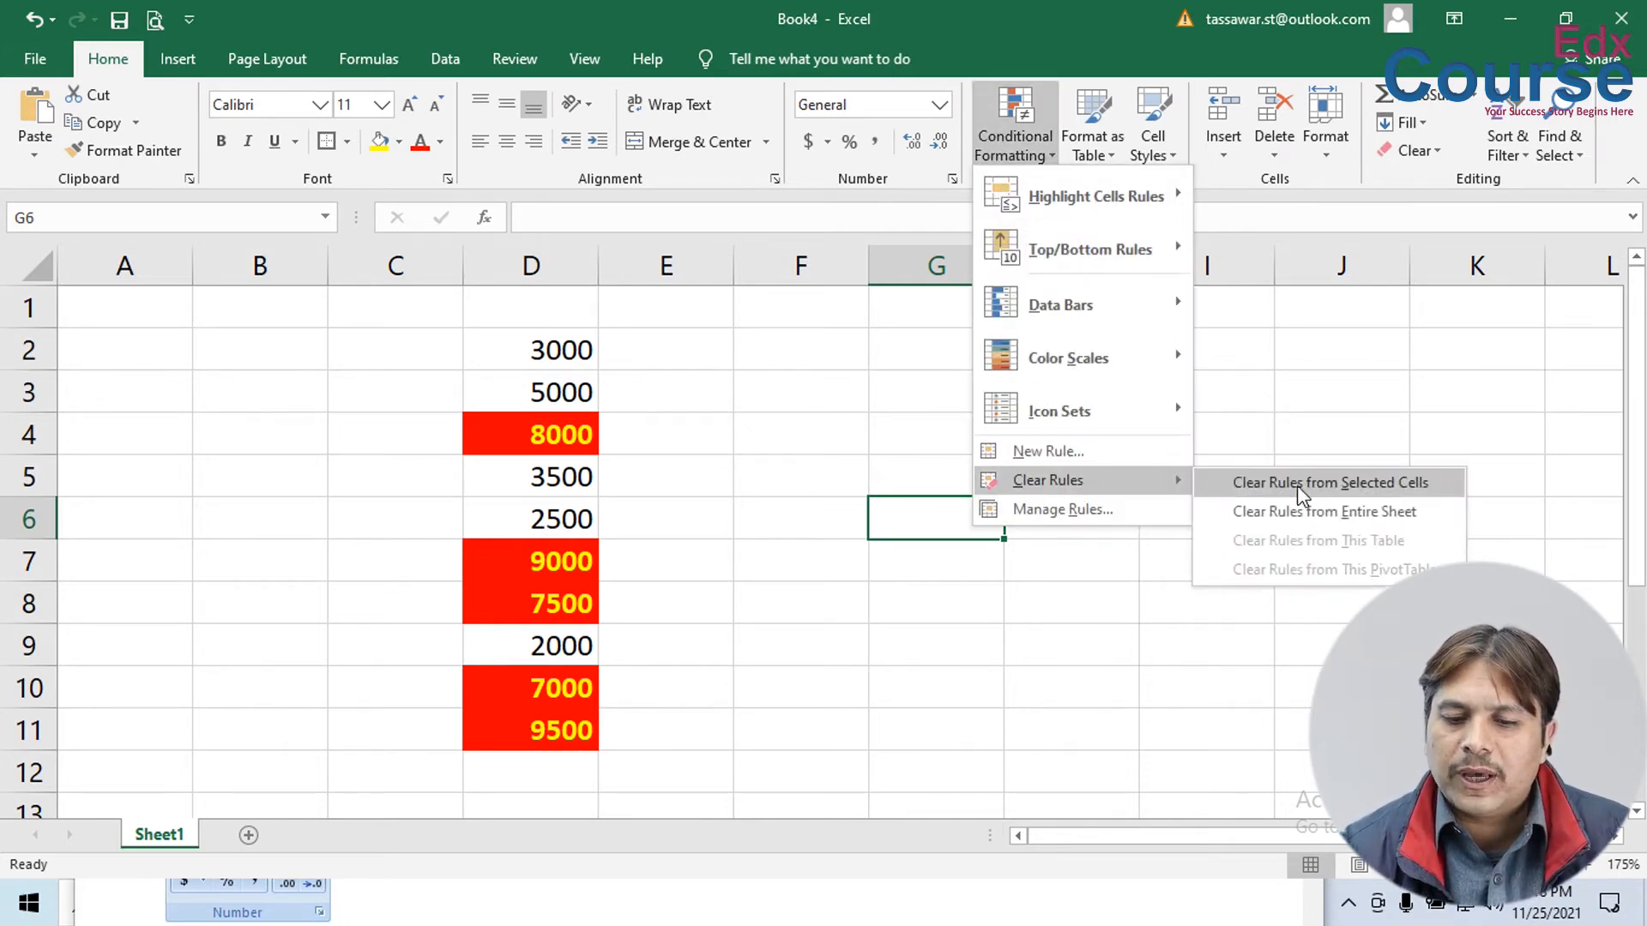
{"action": "left_click", "coordinate": [1308, 515]}
- Try a Less Than 5000 highlight rule on D2:D11, then cancel it
{"action": "left_click_drag", "start_coordinate": [549, 350], "coordinate": [558, 729]}
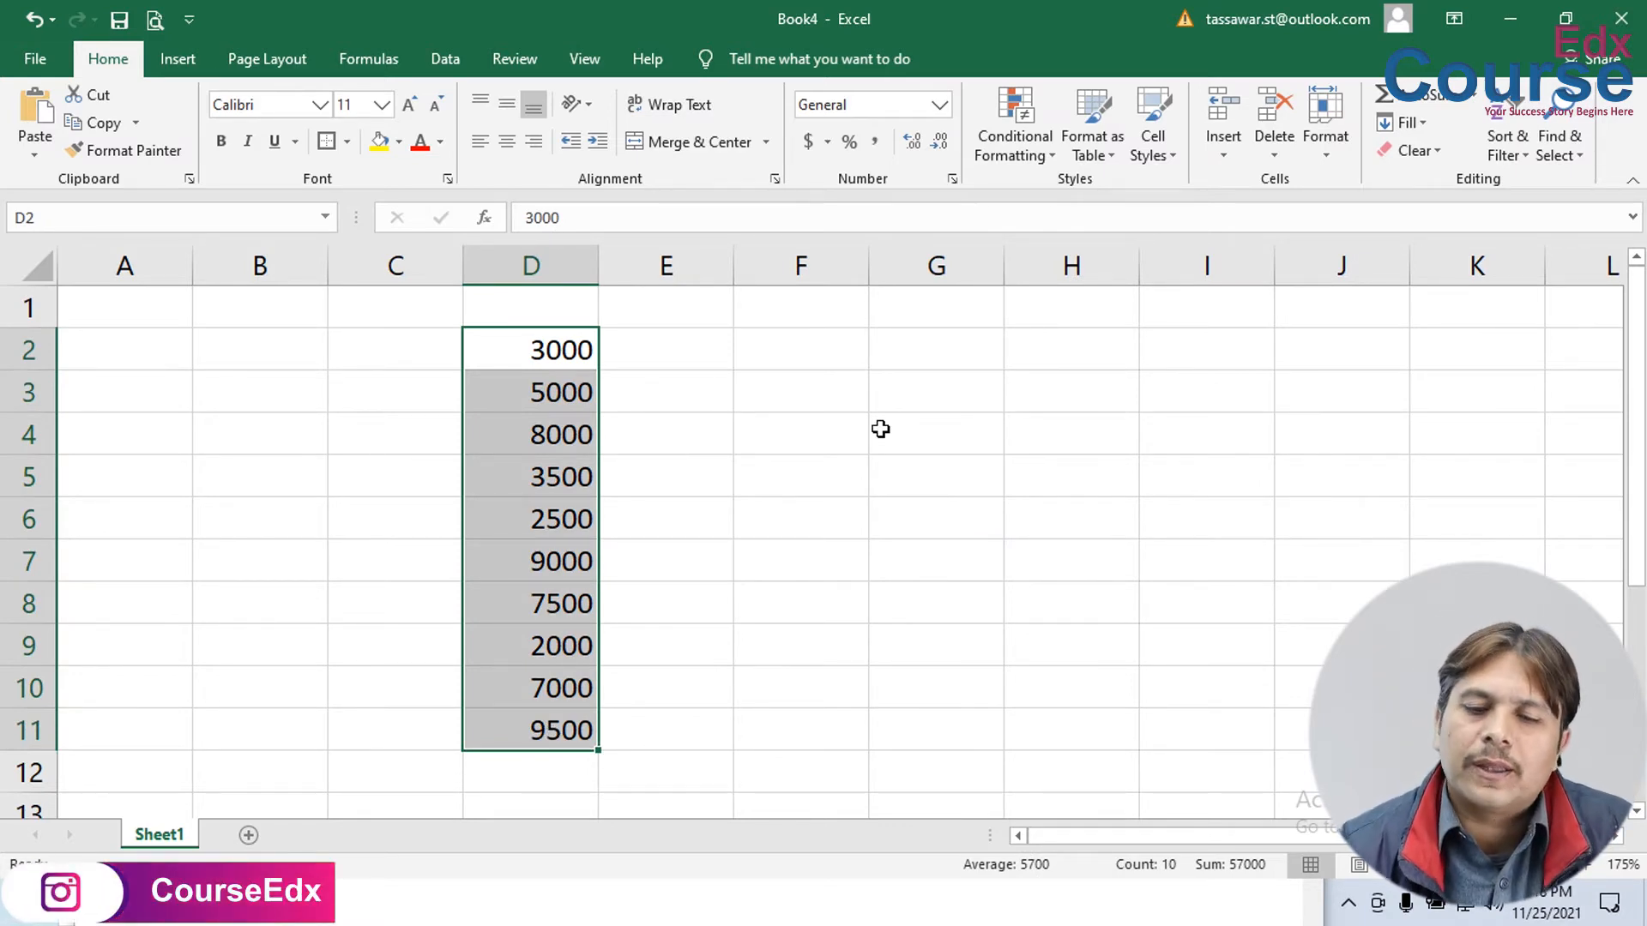
{"action": "left_click", "coordinate": [1003, 137]}
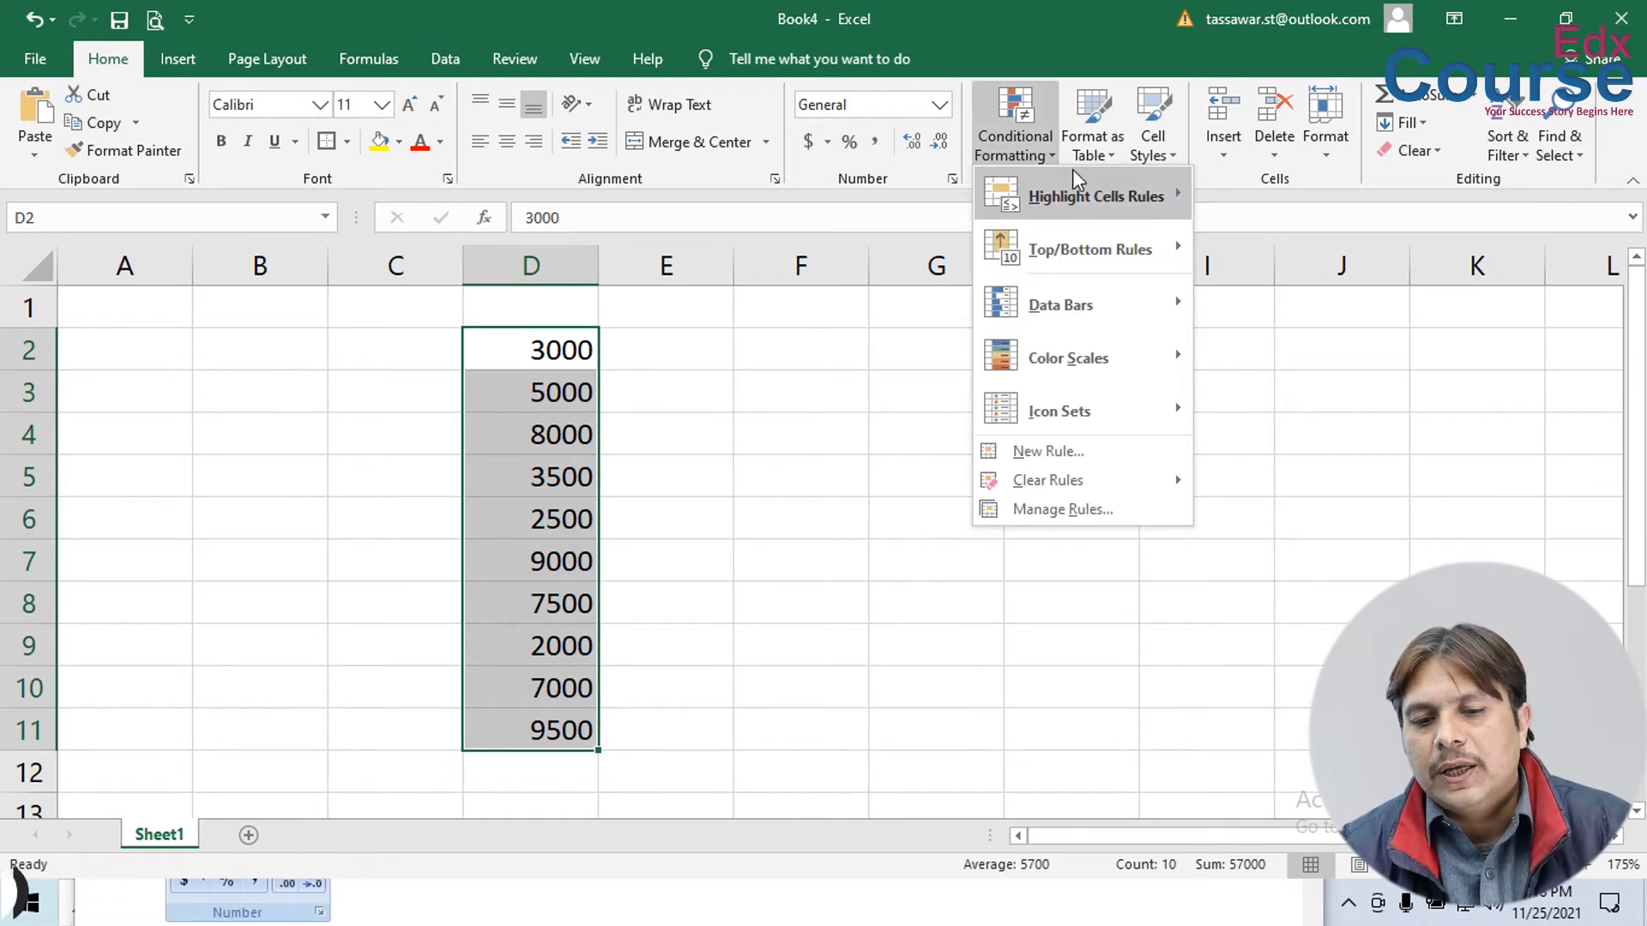
{"action": "mouse_move", "coordinate": [1078, 182]}
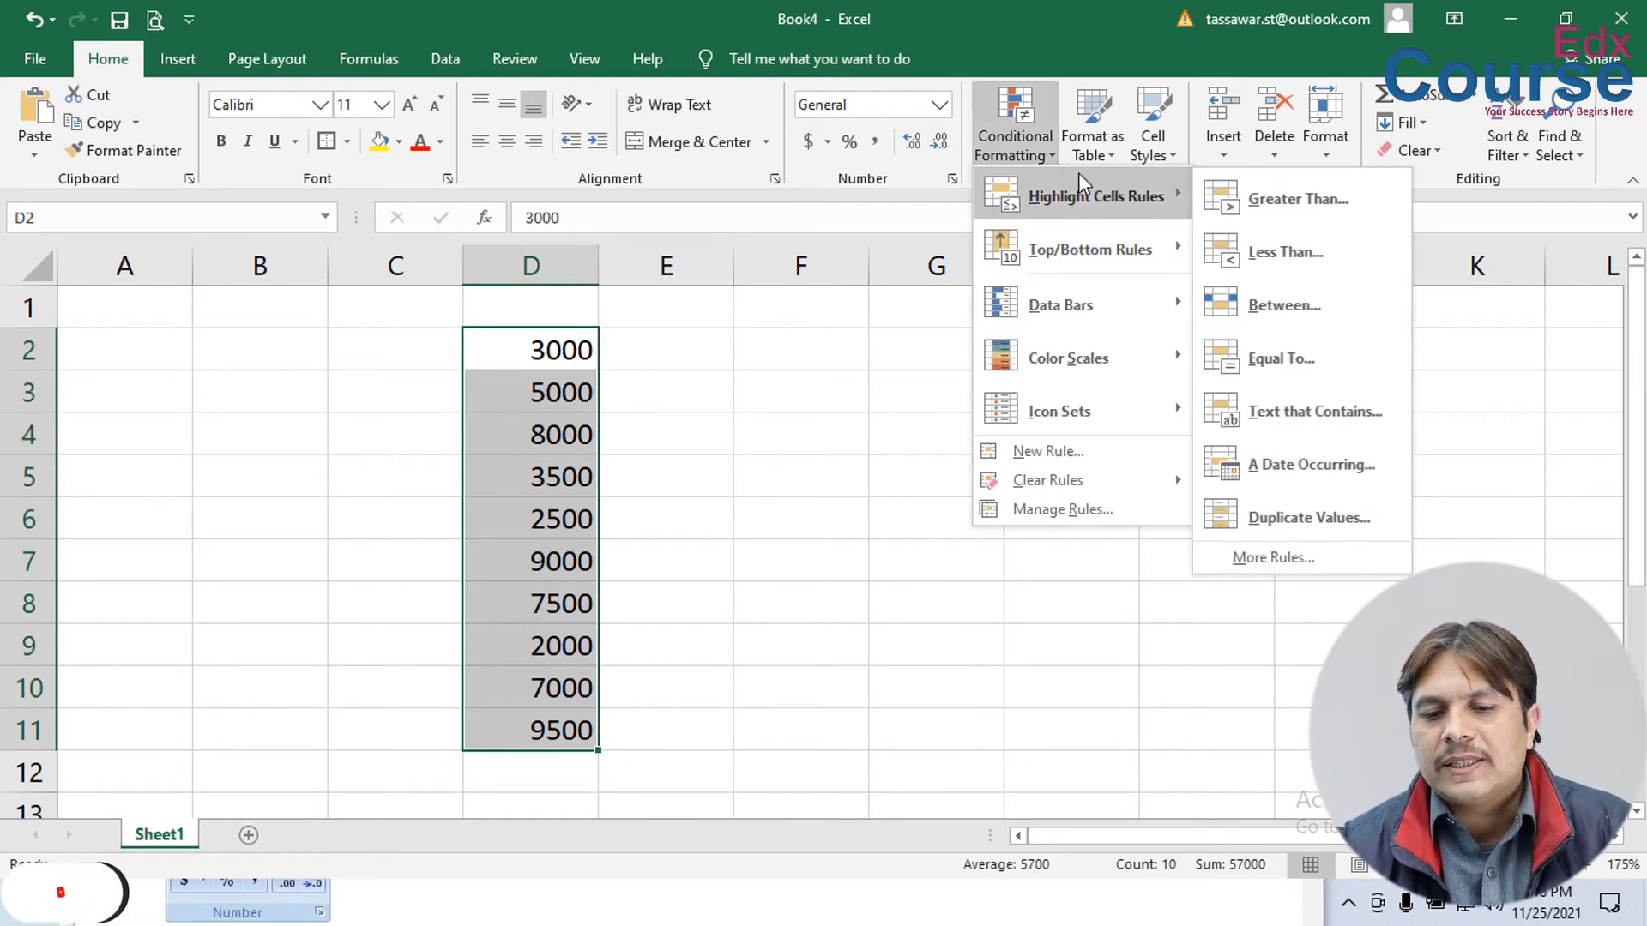
{"action": "left_click", "coordinate": [1311, 259]}
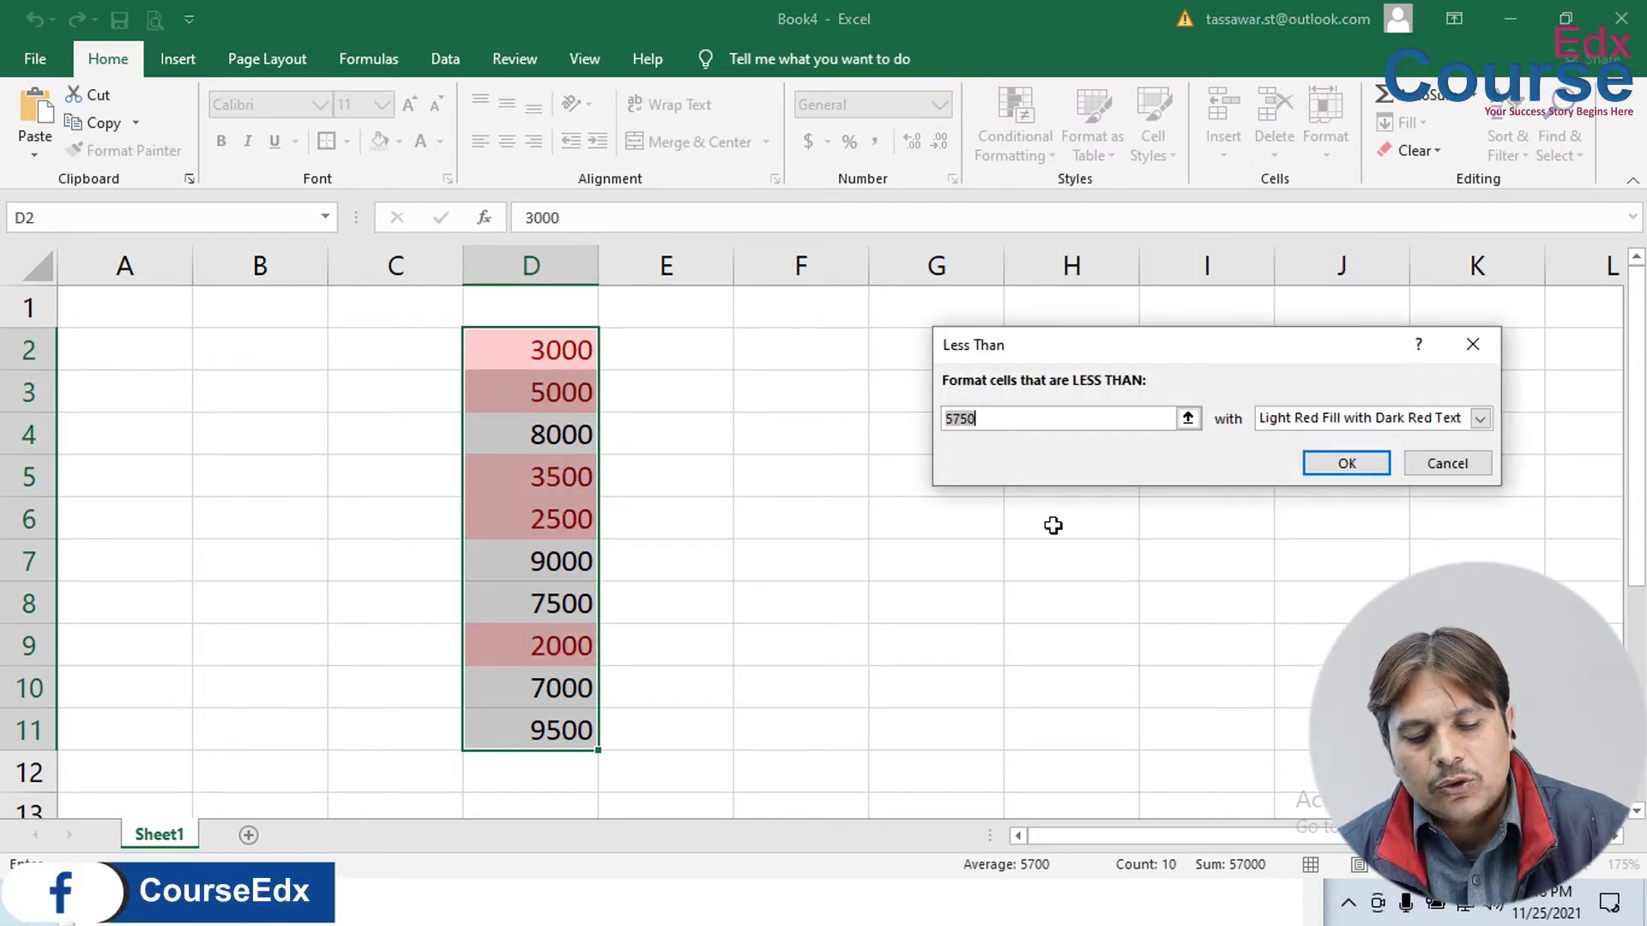
{"action": "type", "text": "5000"}
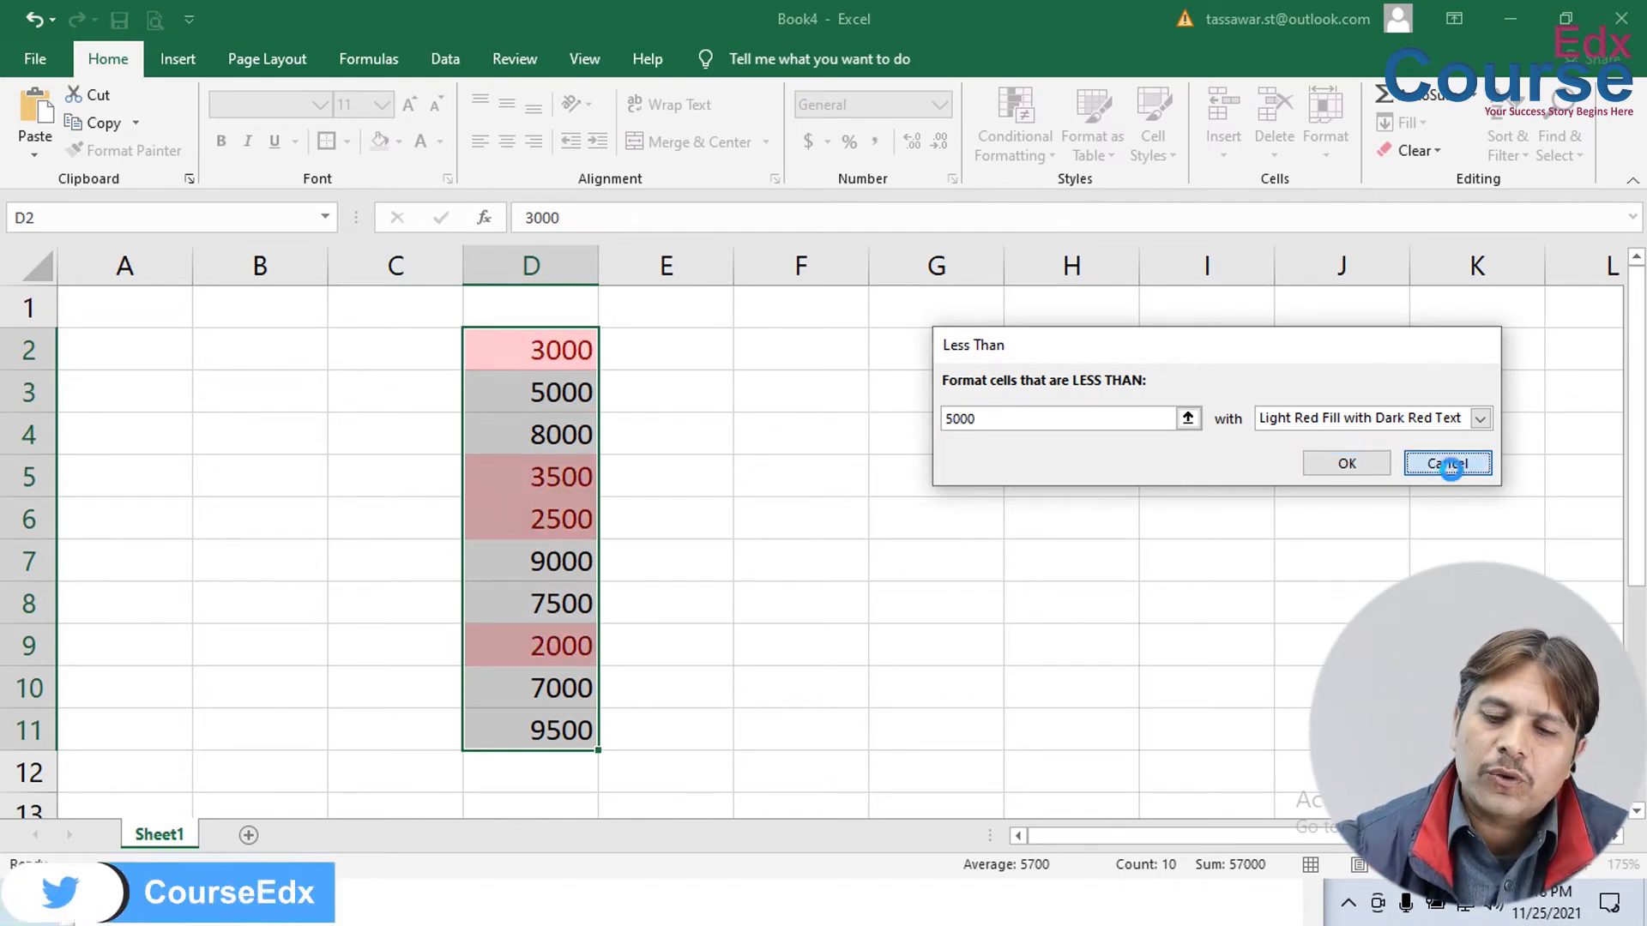
{"action": "left_click", "coordinate": [1449, 465]}
- Try a Between highlight rule on the selected numbers with limits 4000 and 7000, change the lower limit to 3000, and cancel it
{"action": "left_click", "coordinate": [1015, 117]}
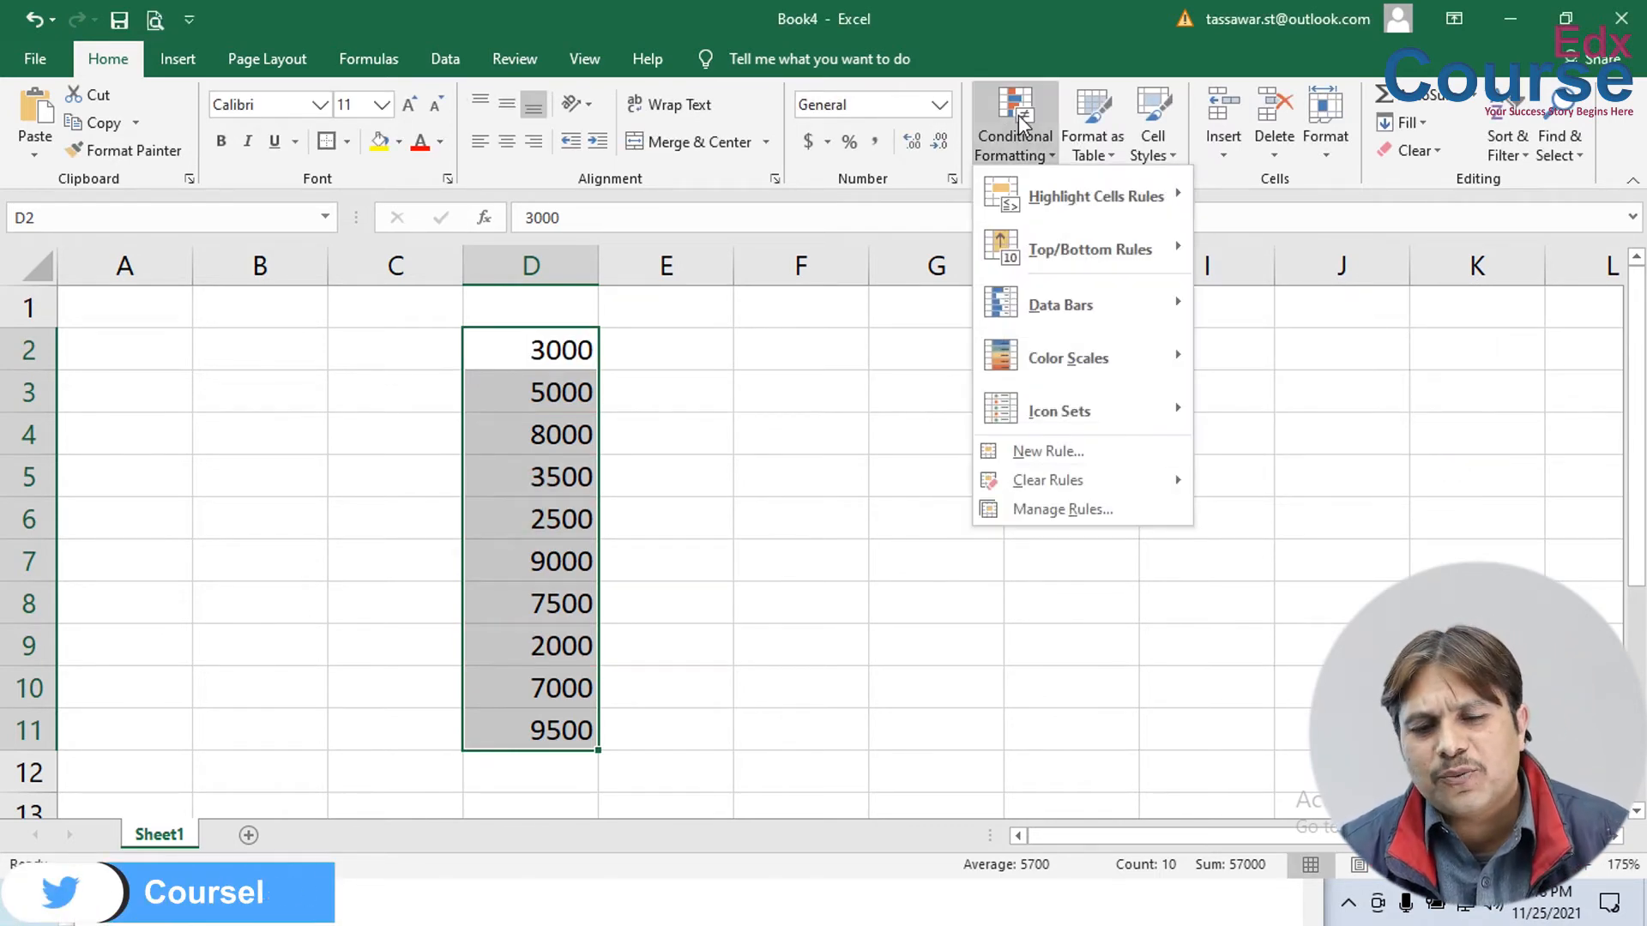
{"action": "mouse_move", "coordinate": [1074, 180]}
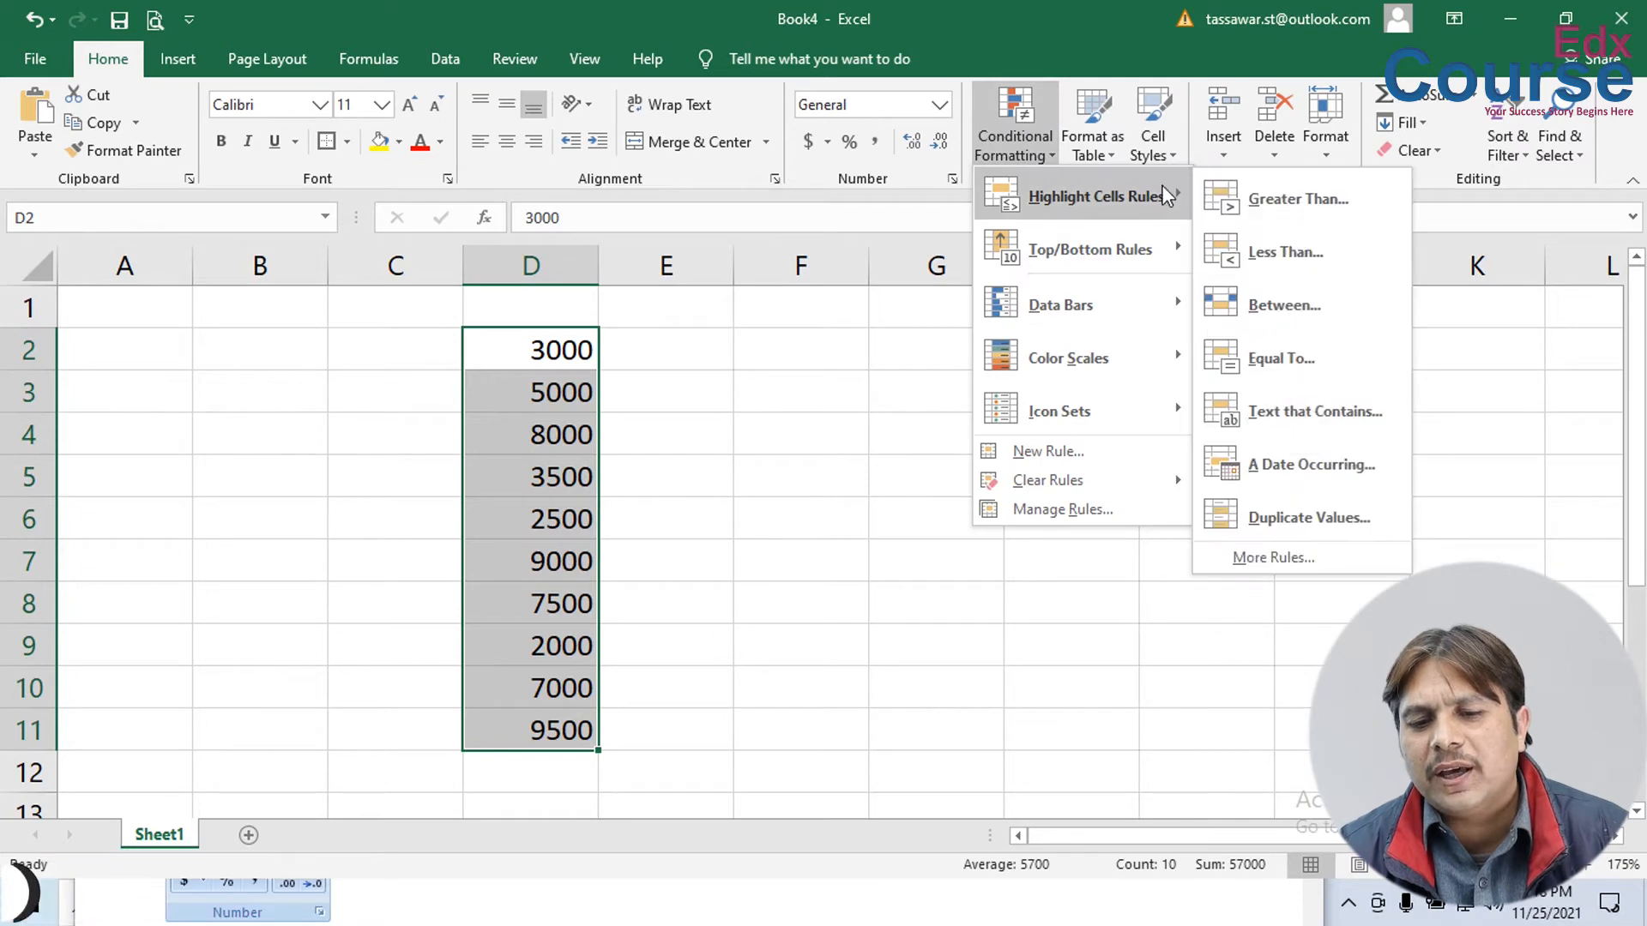
{"action": "left_click", "coordinate": [1335, 311]}
{"action": "left_click_drag", "start_coordinate": [1102, 345], "coordinate": [1062, 386]}
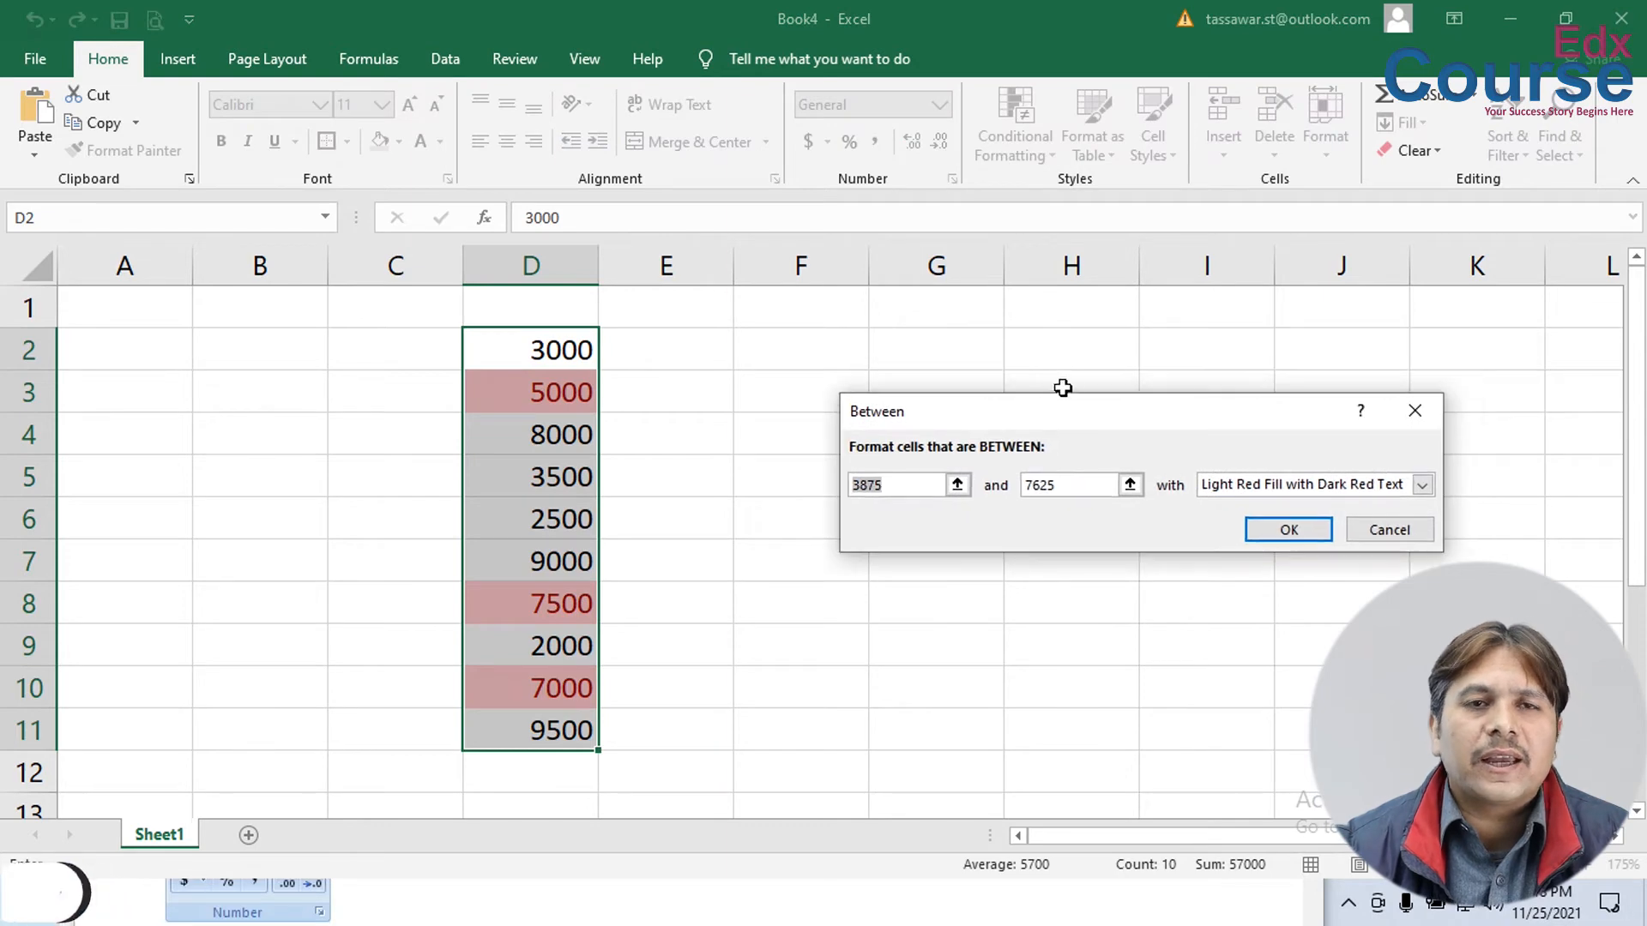
{"action": "type", "text": "4000"}
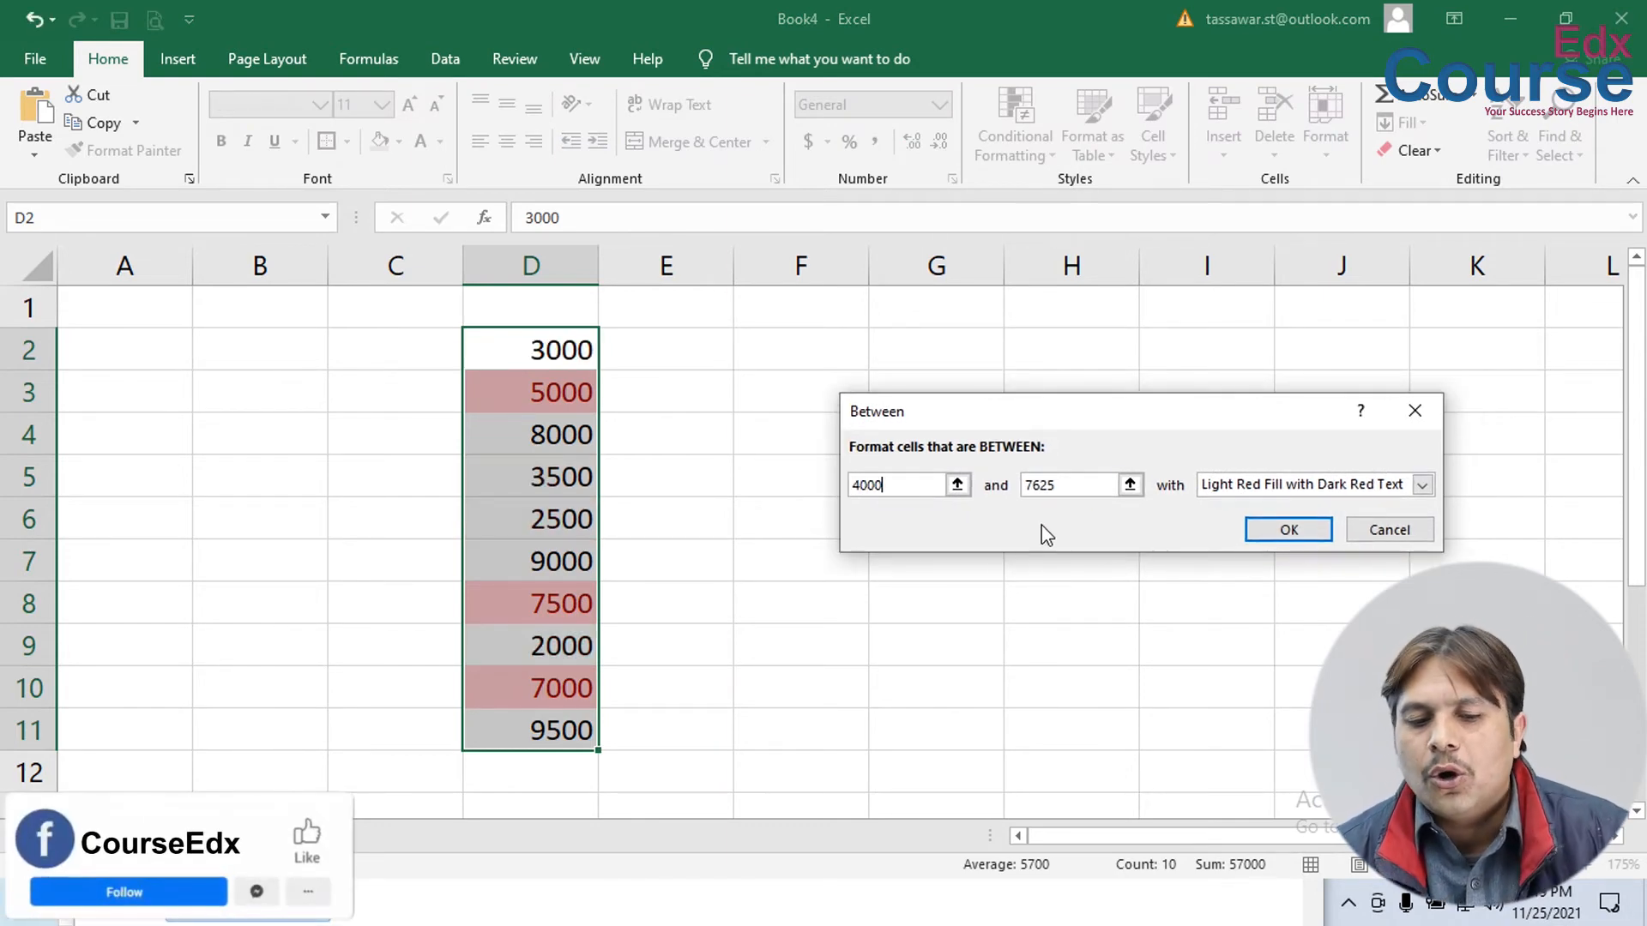
{"action": "double_click", "coordinate": [1068, 485]}
{"action": "type", "text": "7000"}
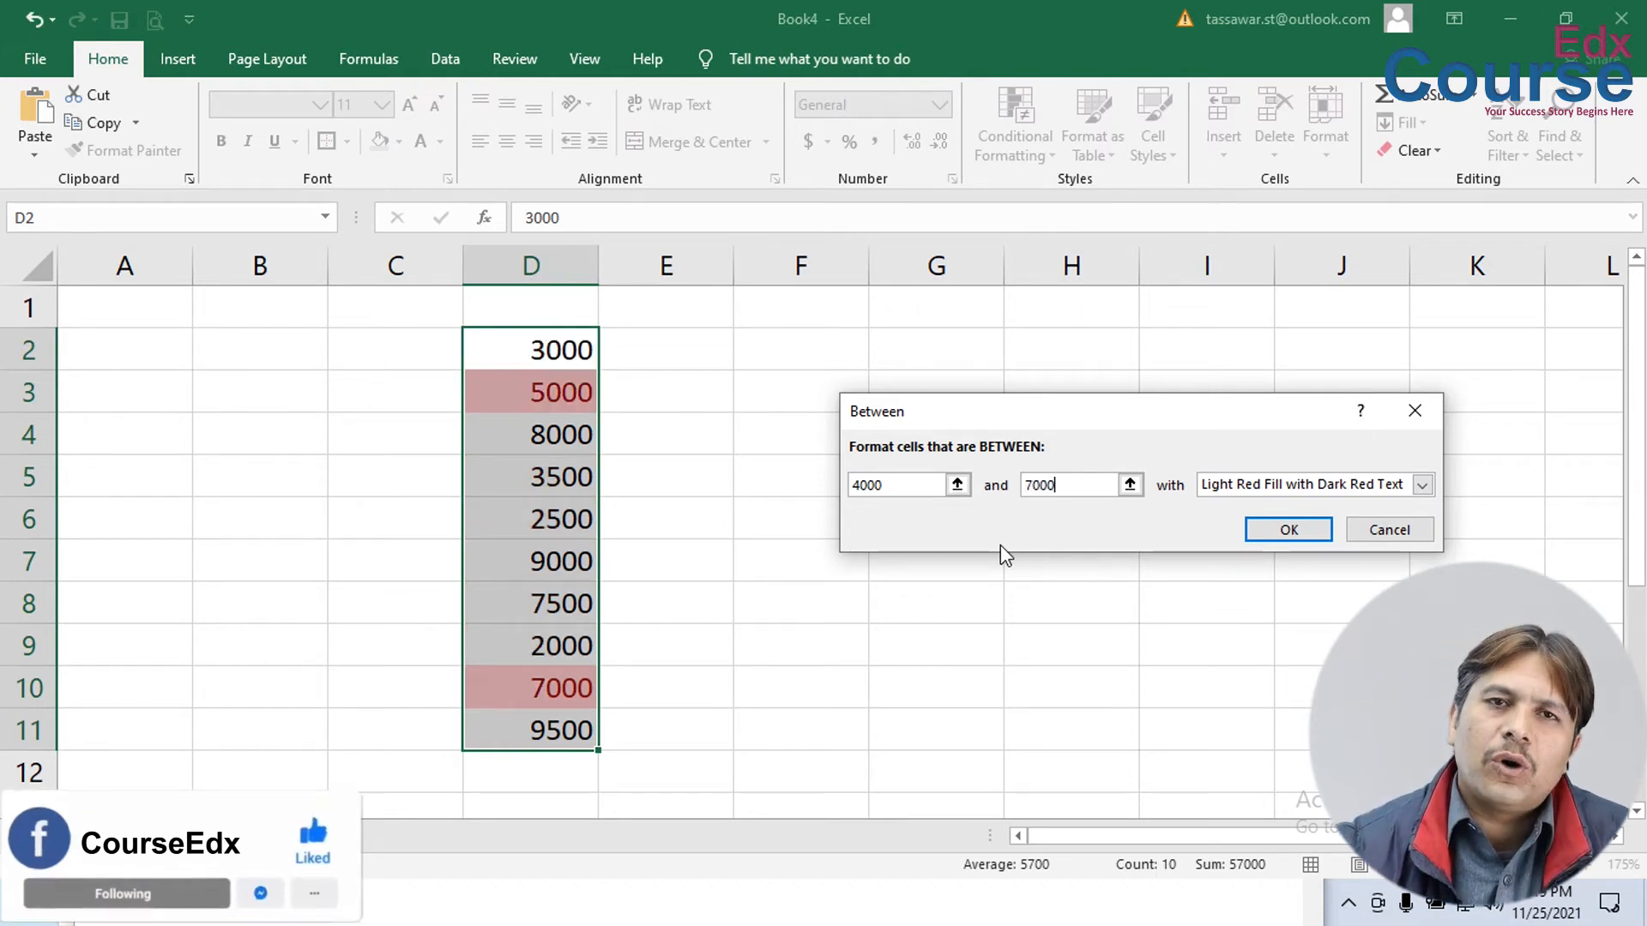
{"action": "double_click", "coordinate": [893, 485]}
{"action": "type", "text": "3000"}
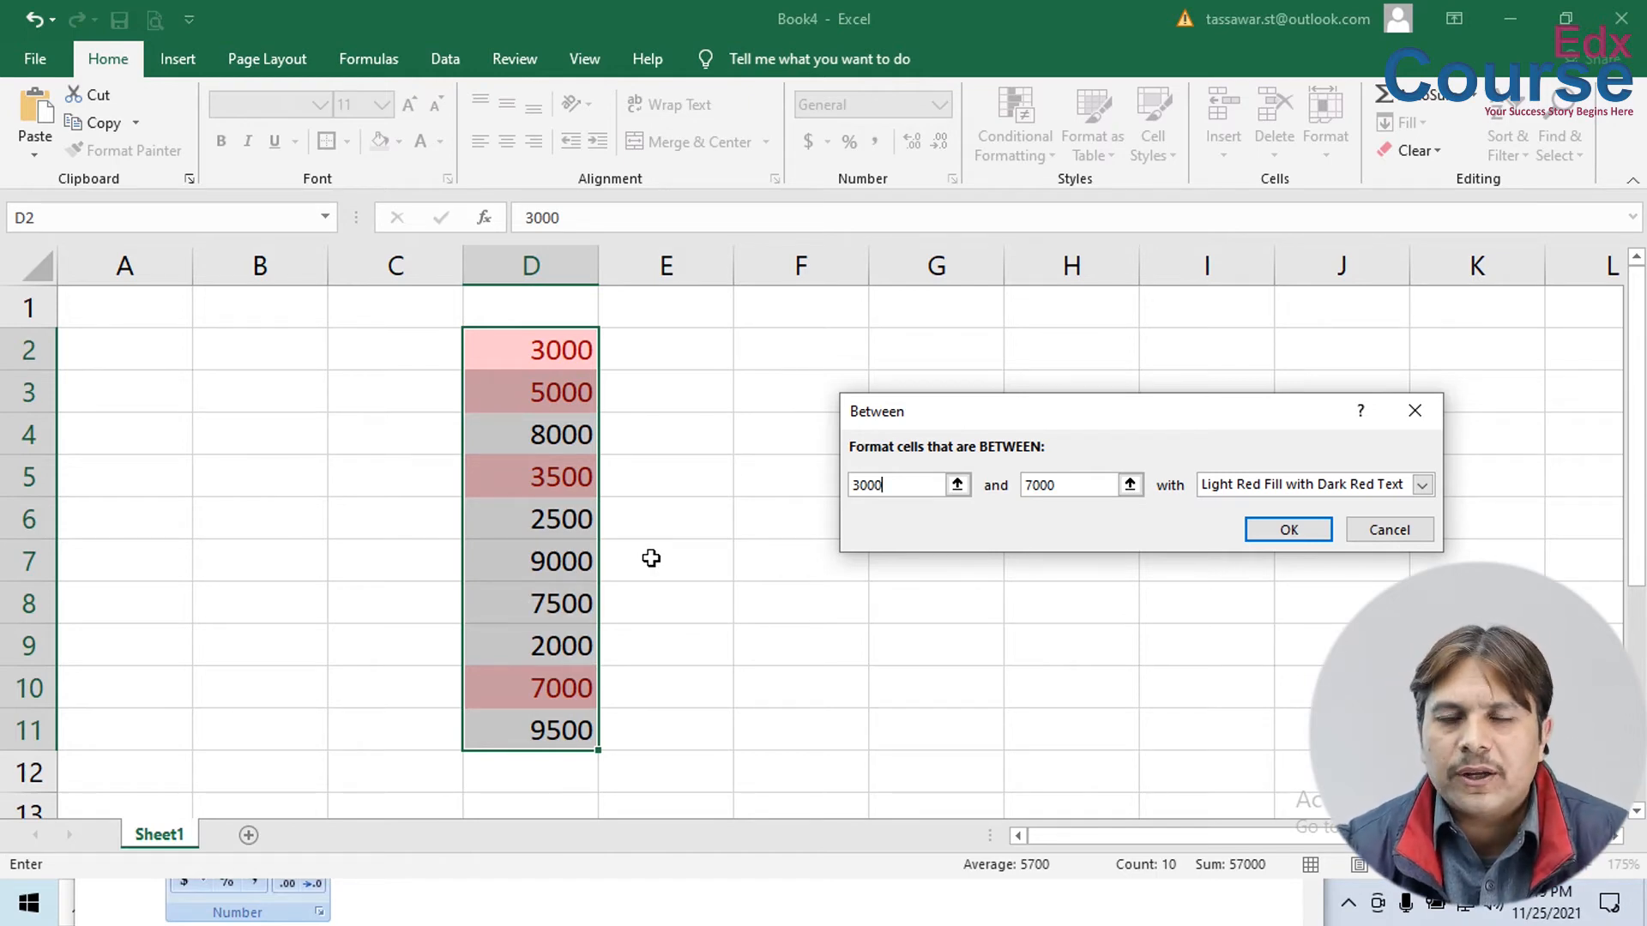
{"action": "left_click", "coordinate": [1388, 535]}
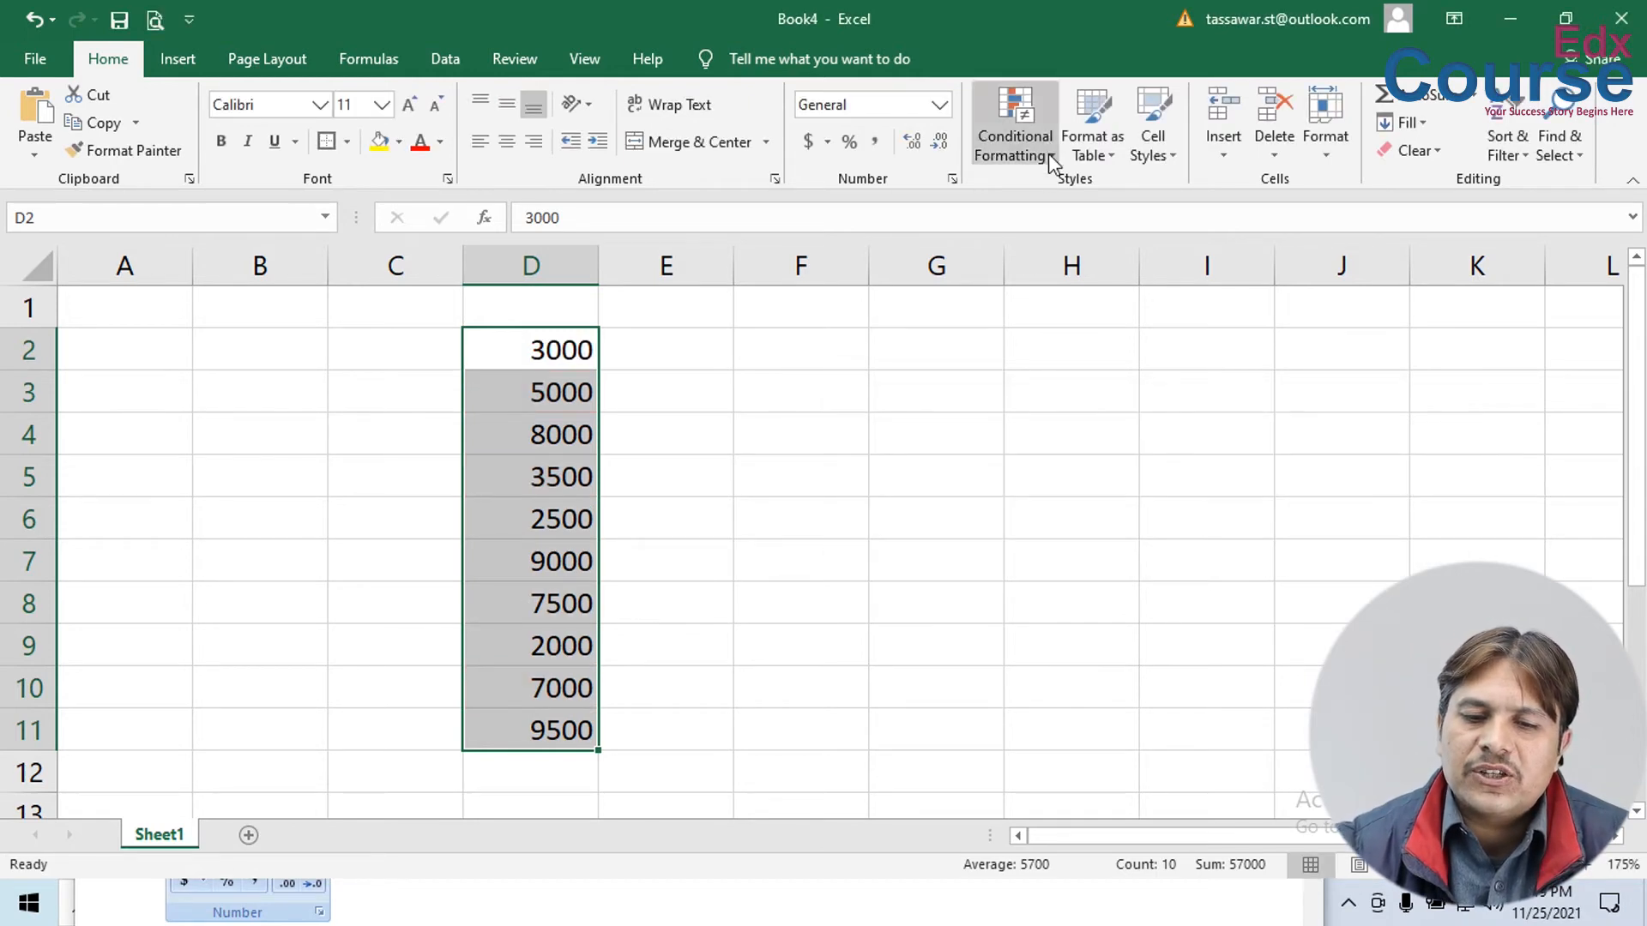
- Try an Equal To 5000 highlight rule on the selected numbers, then cancel it
{"action": "left_click", "coordinate": [1021, 130]}
{"action": "mouse_move", "coordinate": [1119, 192]}
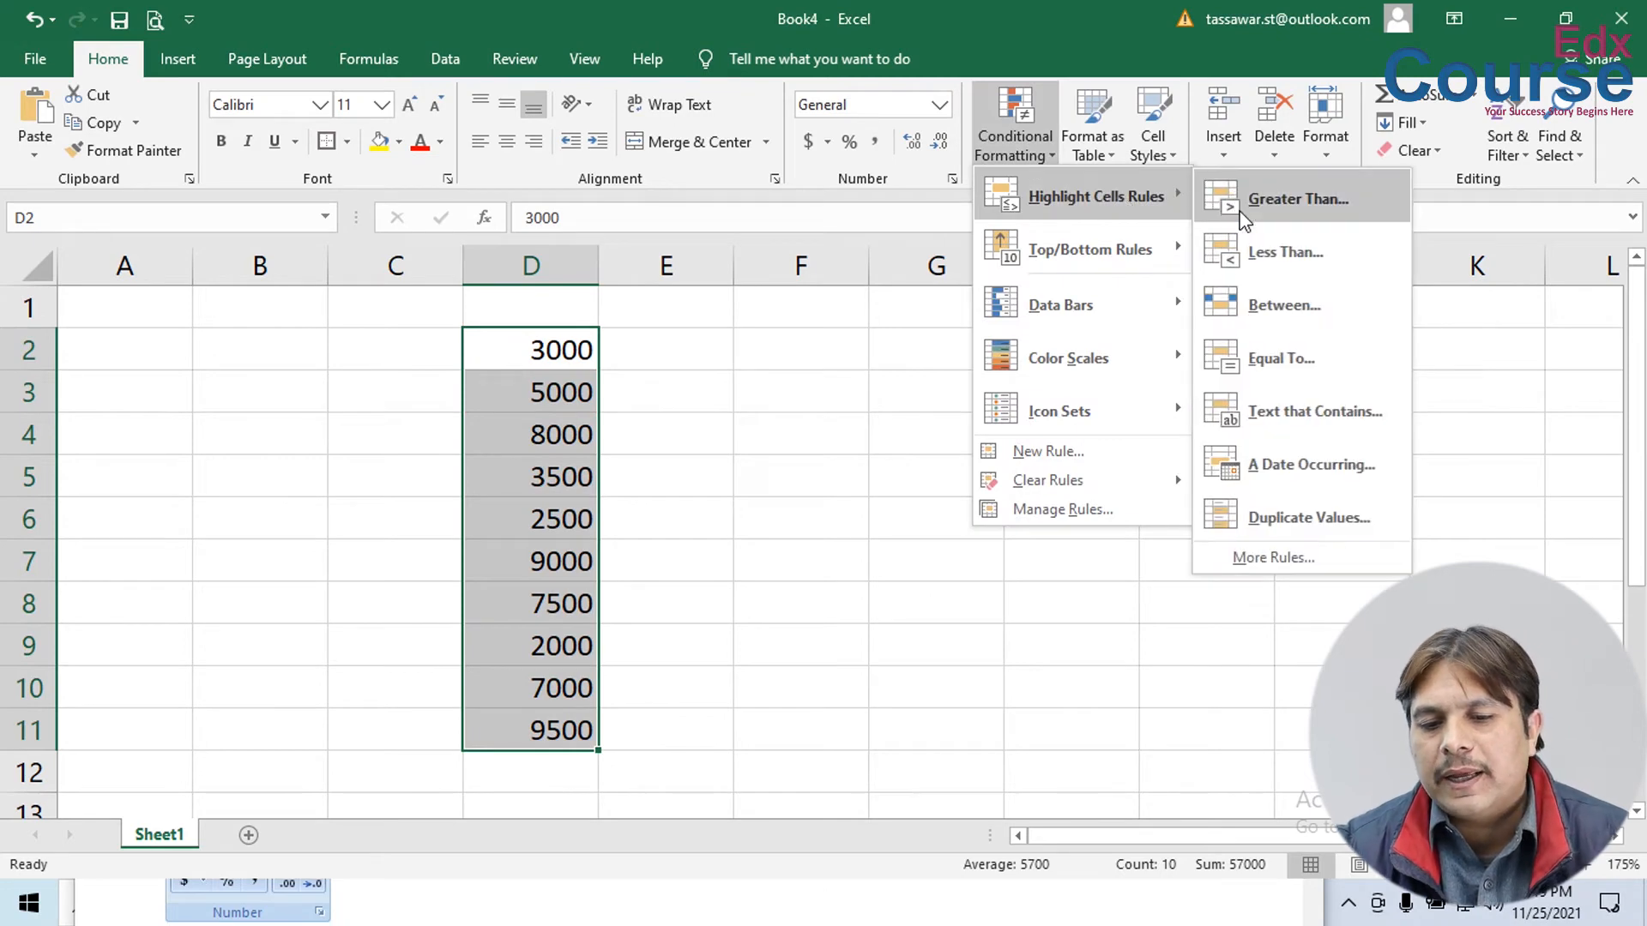
{"action": "left_click", "coordinate": [1262, 353]}
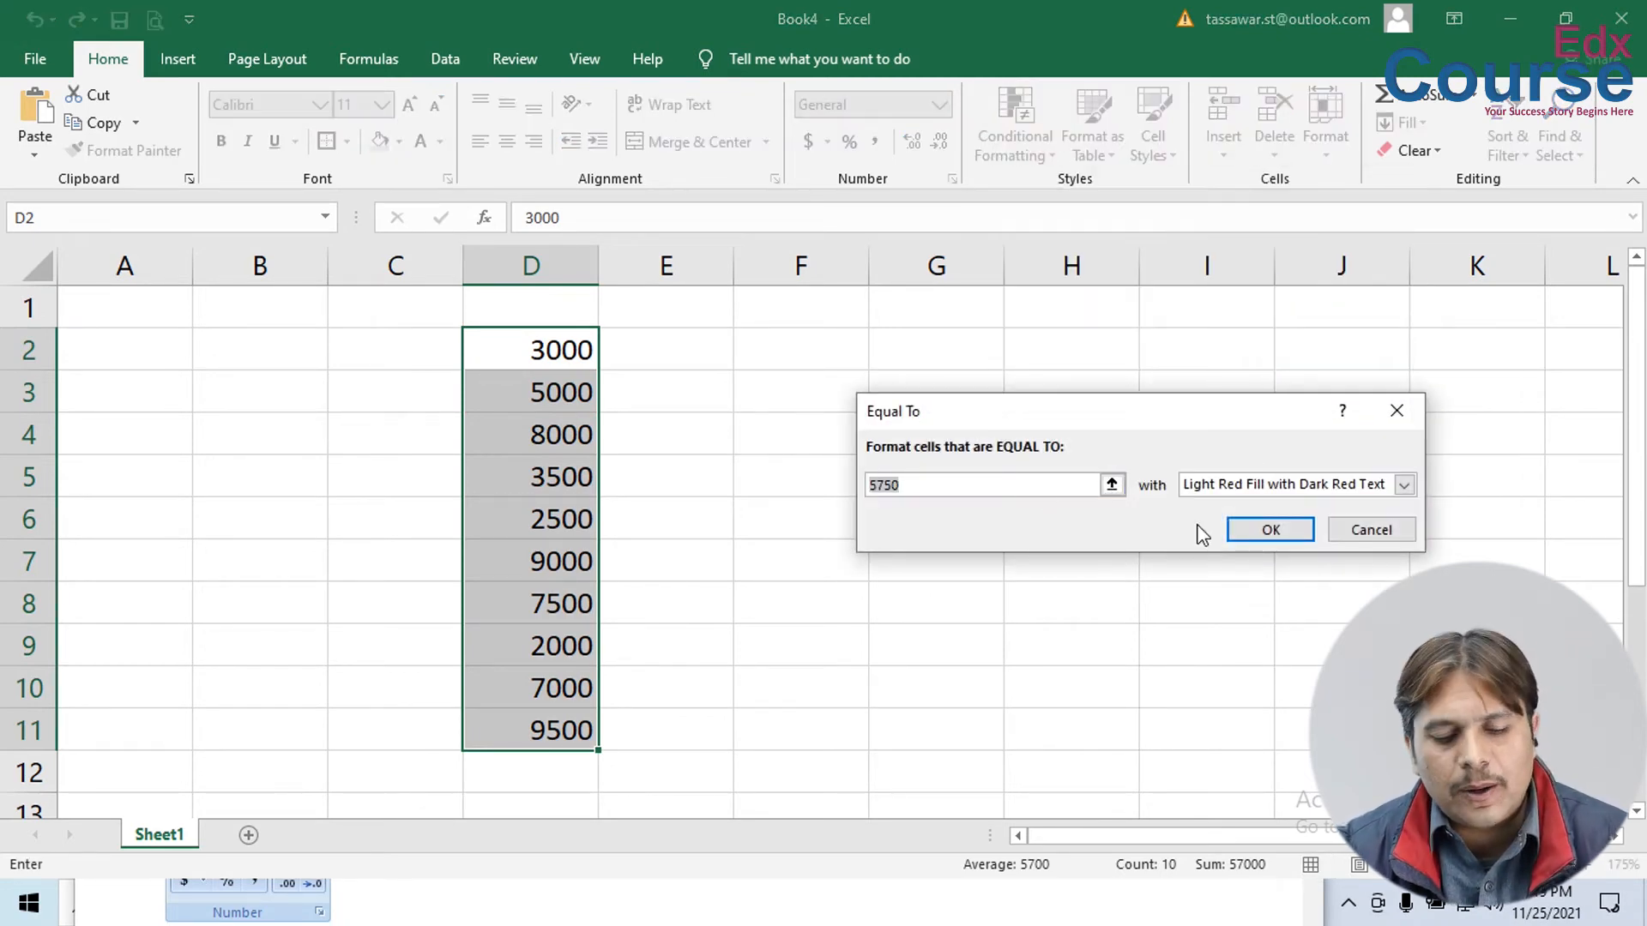
{"action": "type", "text": "5000"}
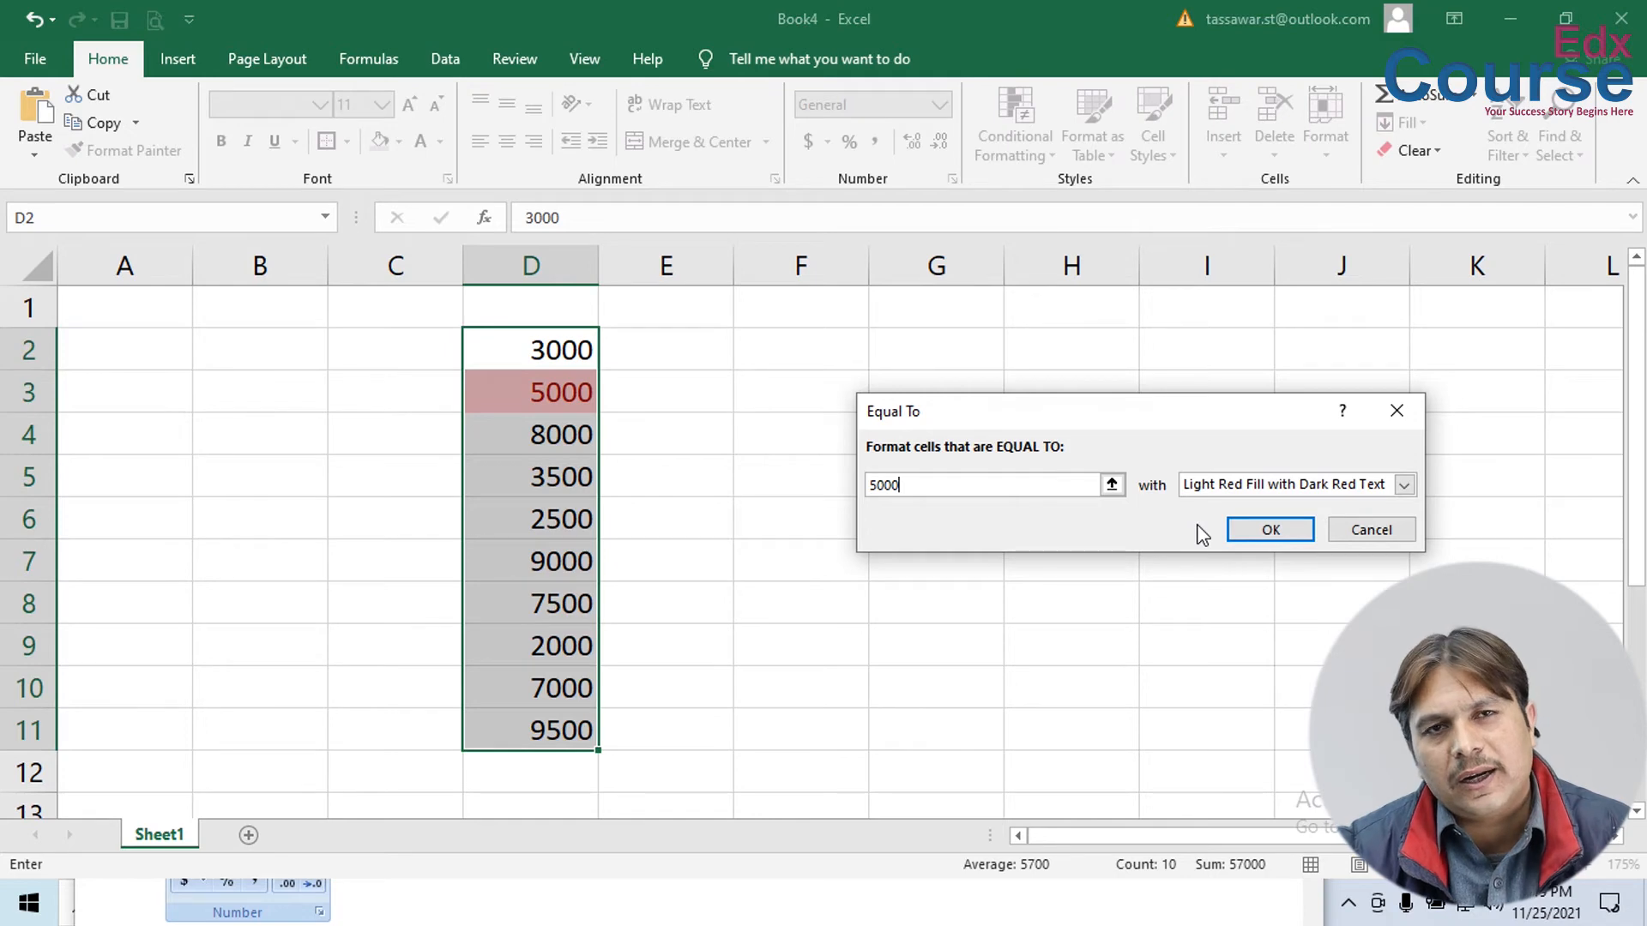
{"action": "key", "text": "Escape"}
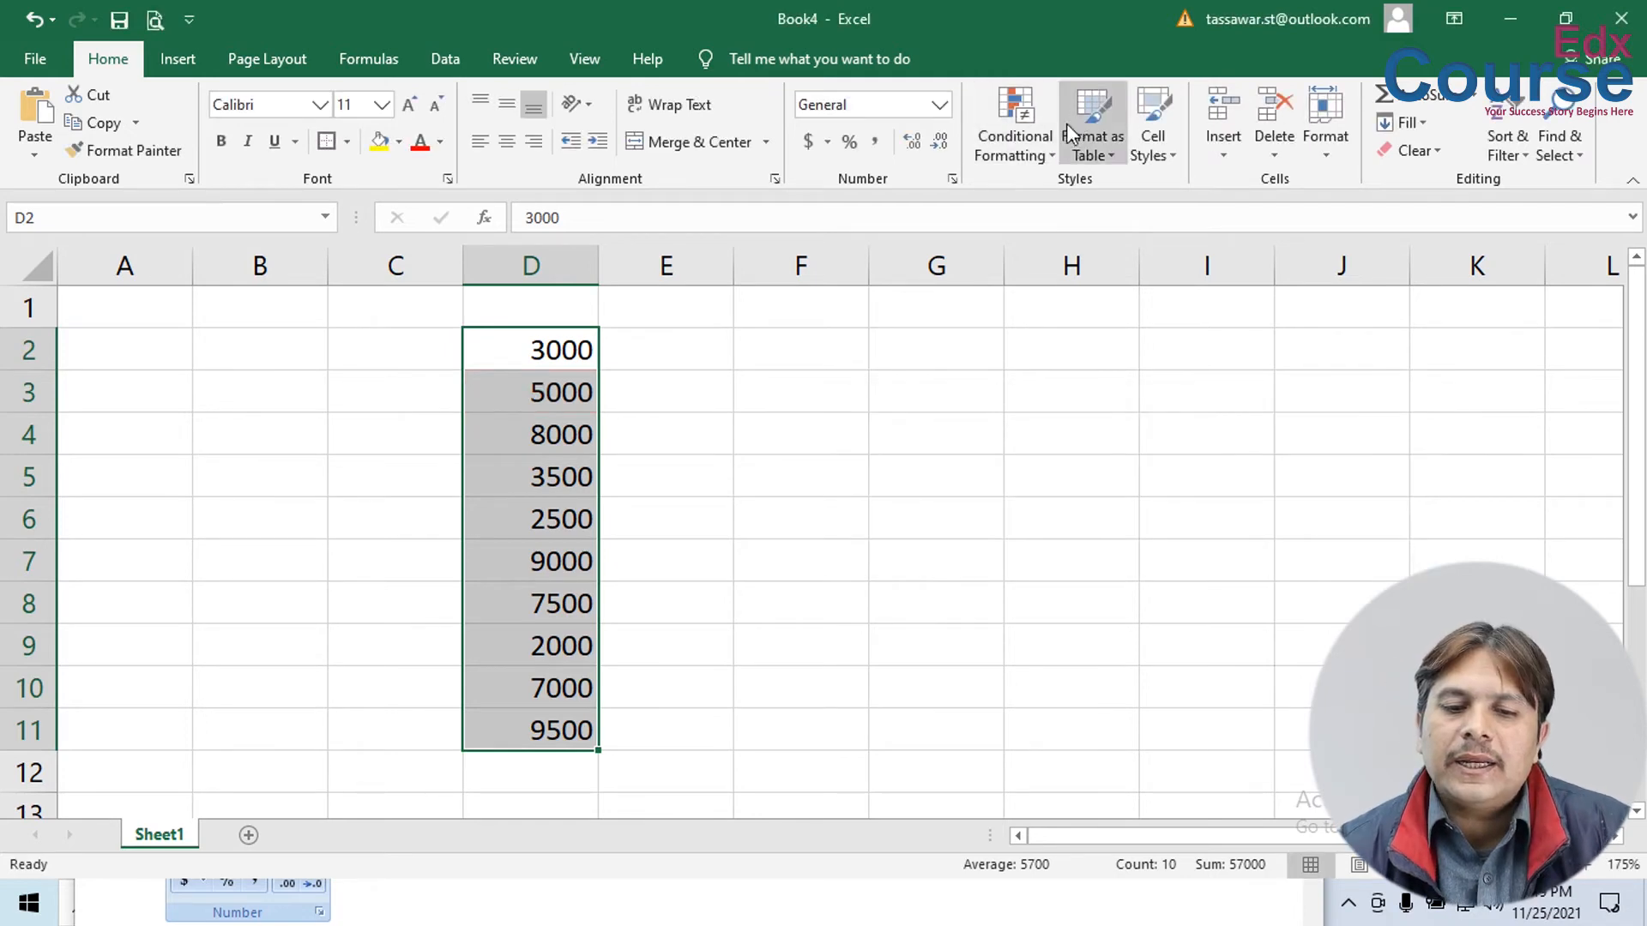
- Start a new formatting rule for D2:D11 covering cell values greater than or equal to 5000
{"action": "left_click", "coordinate": [1023, 127]}
{"action": "mouse_move", "coordinate": [1073, 209]}
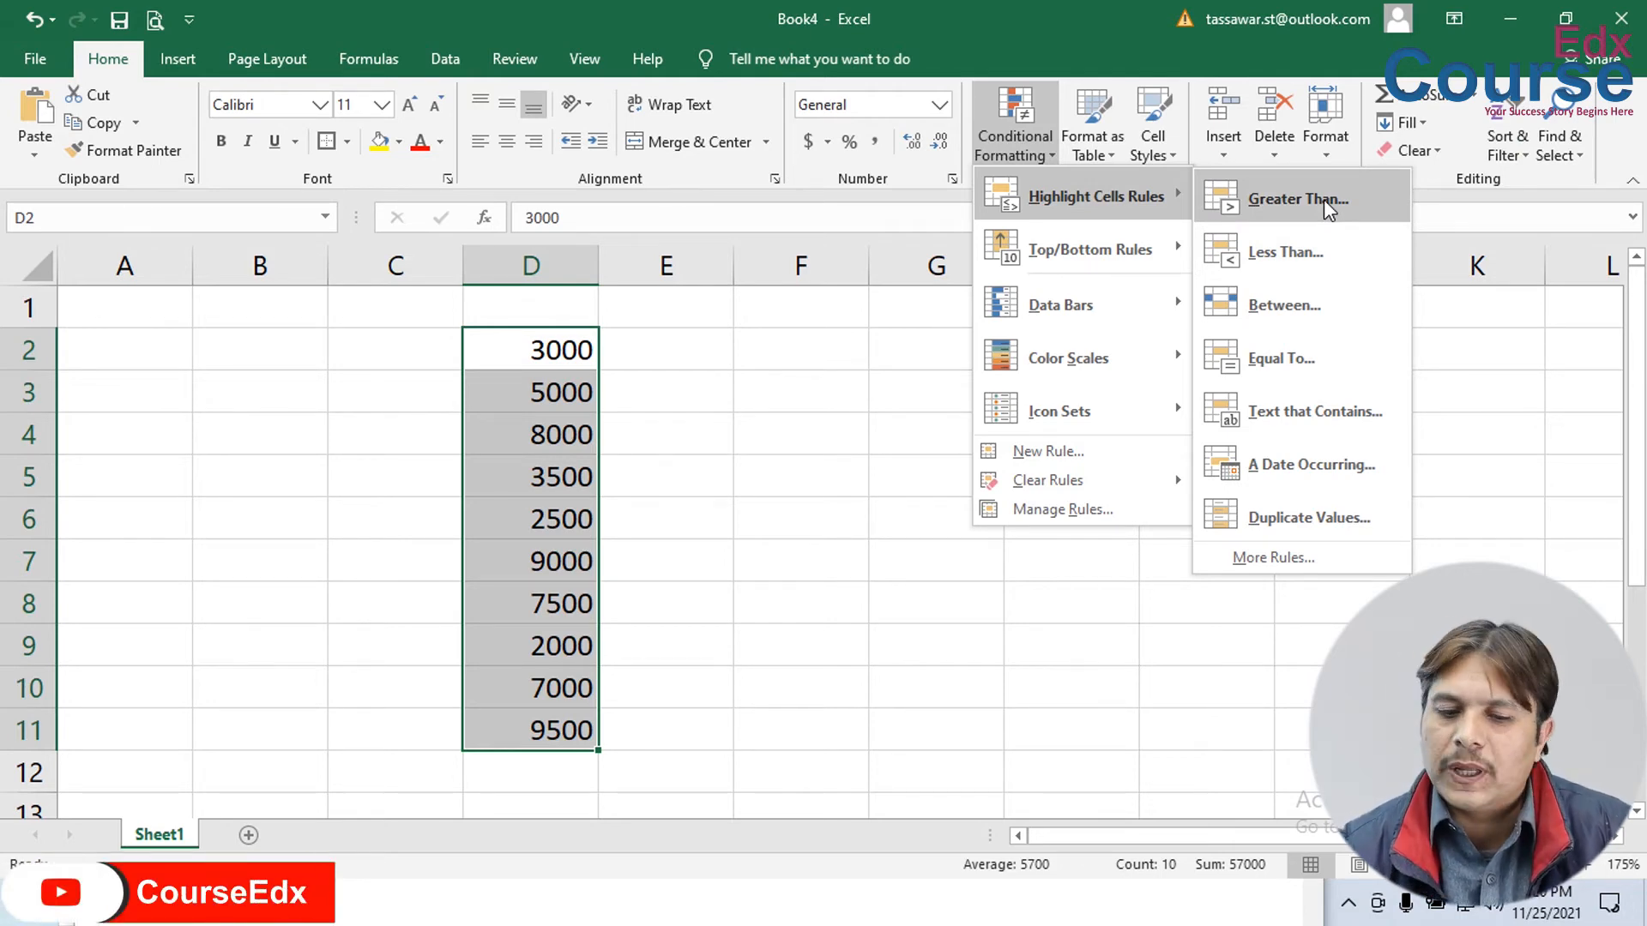
{"action": "left_click", "coordinate": [1306, 557]}
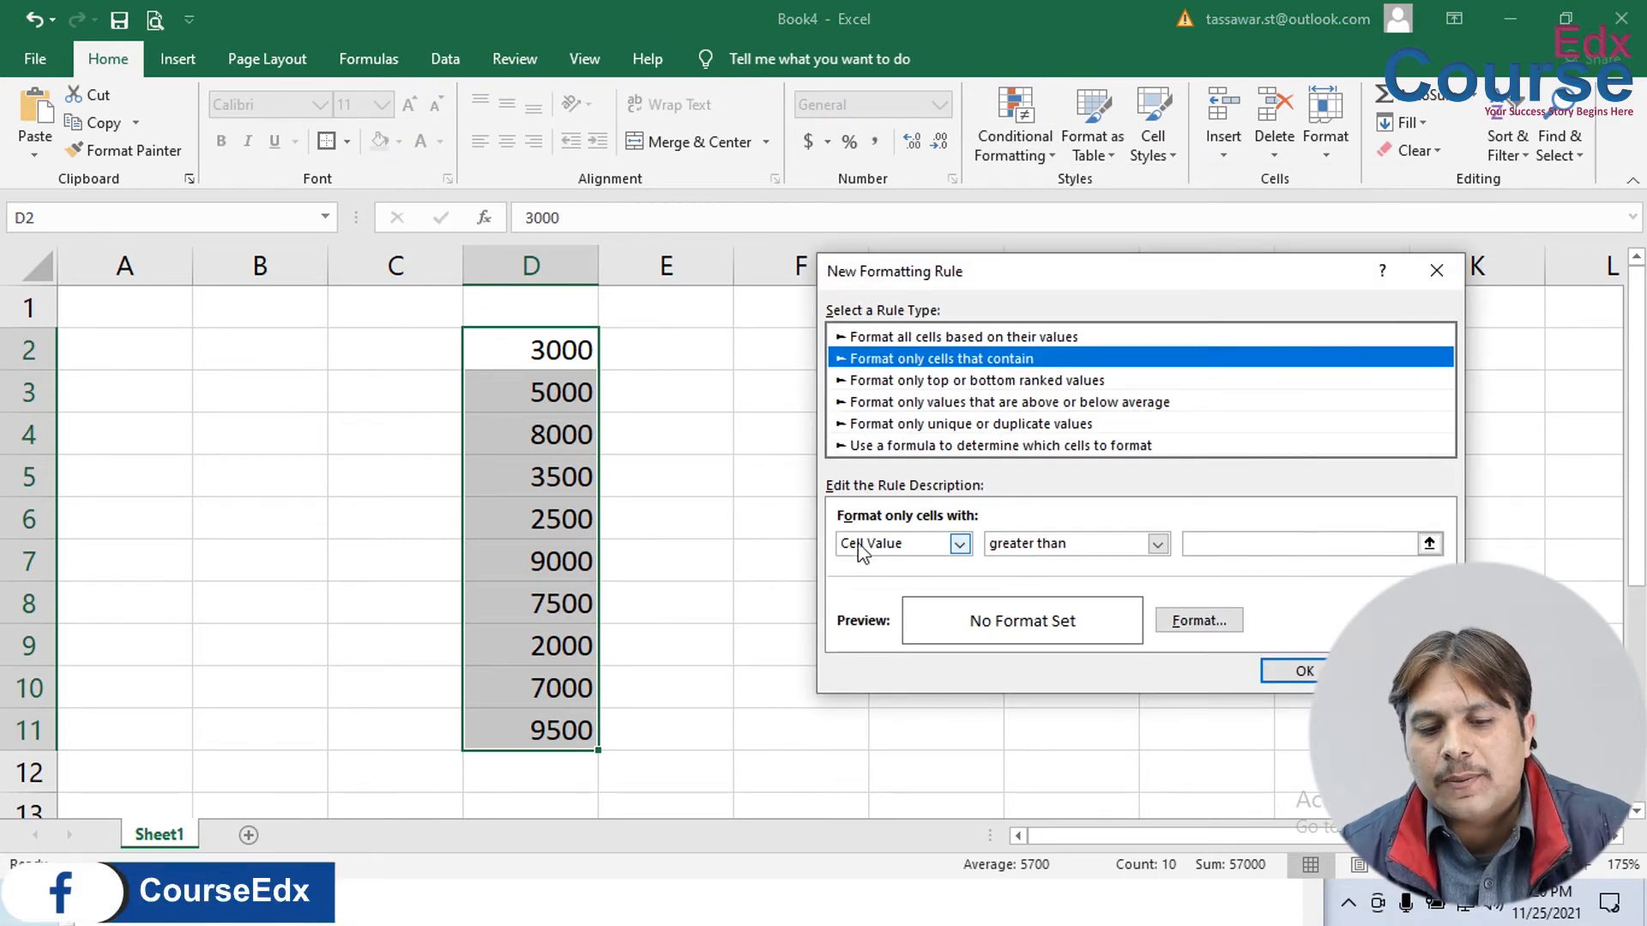
{"action": "left_click", "coordinate": [1074, 547]}
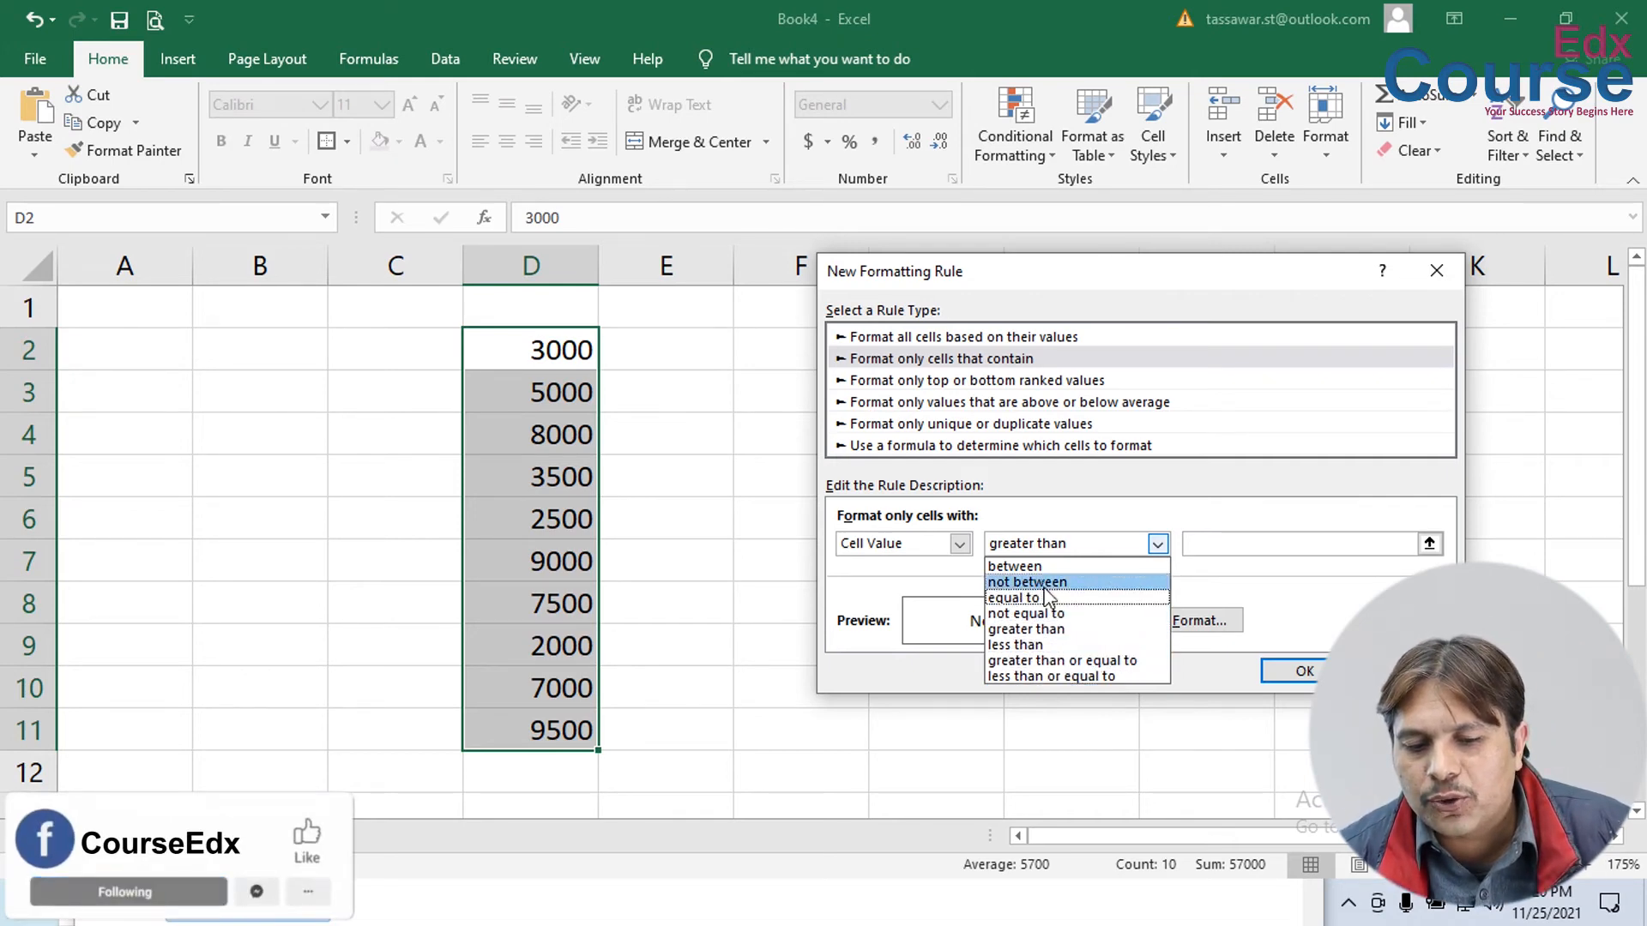
{"action": "left_click", "coordinate": [1052, 660]}
{"action": "left_click", "coordinate": [1243, 543]}
{"action": "type", "text": "5000"}
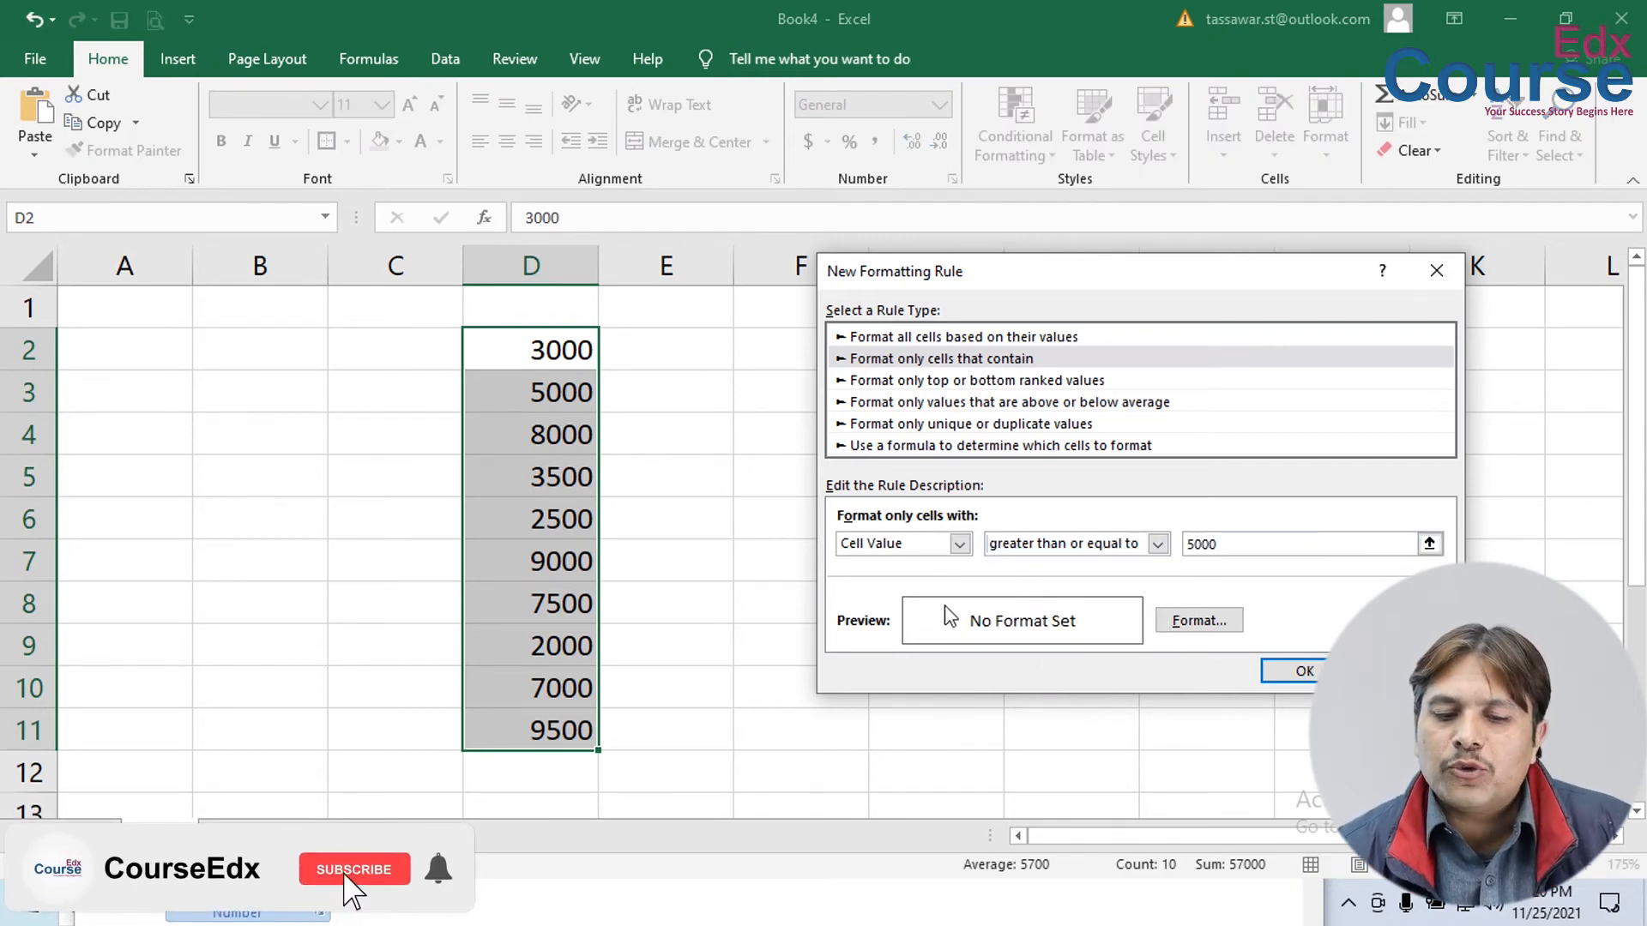
- Set the new rule's format to a red font color with a yellow background fill
{"action": "left_click", "coordinate": [1199, 620]}
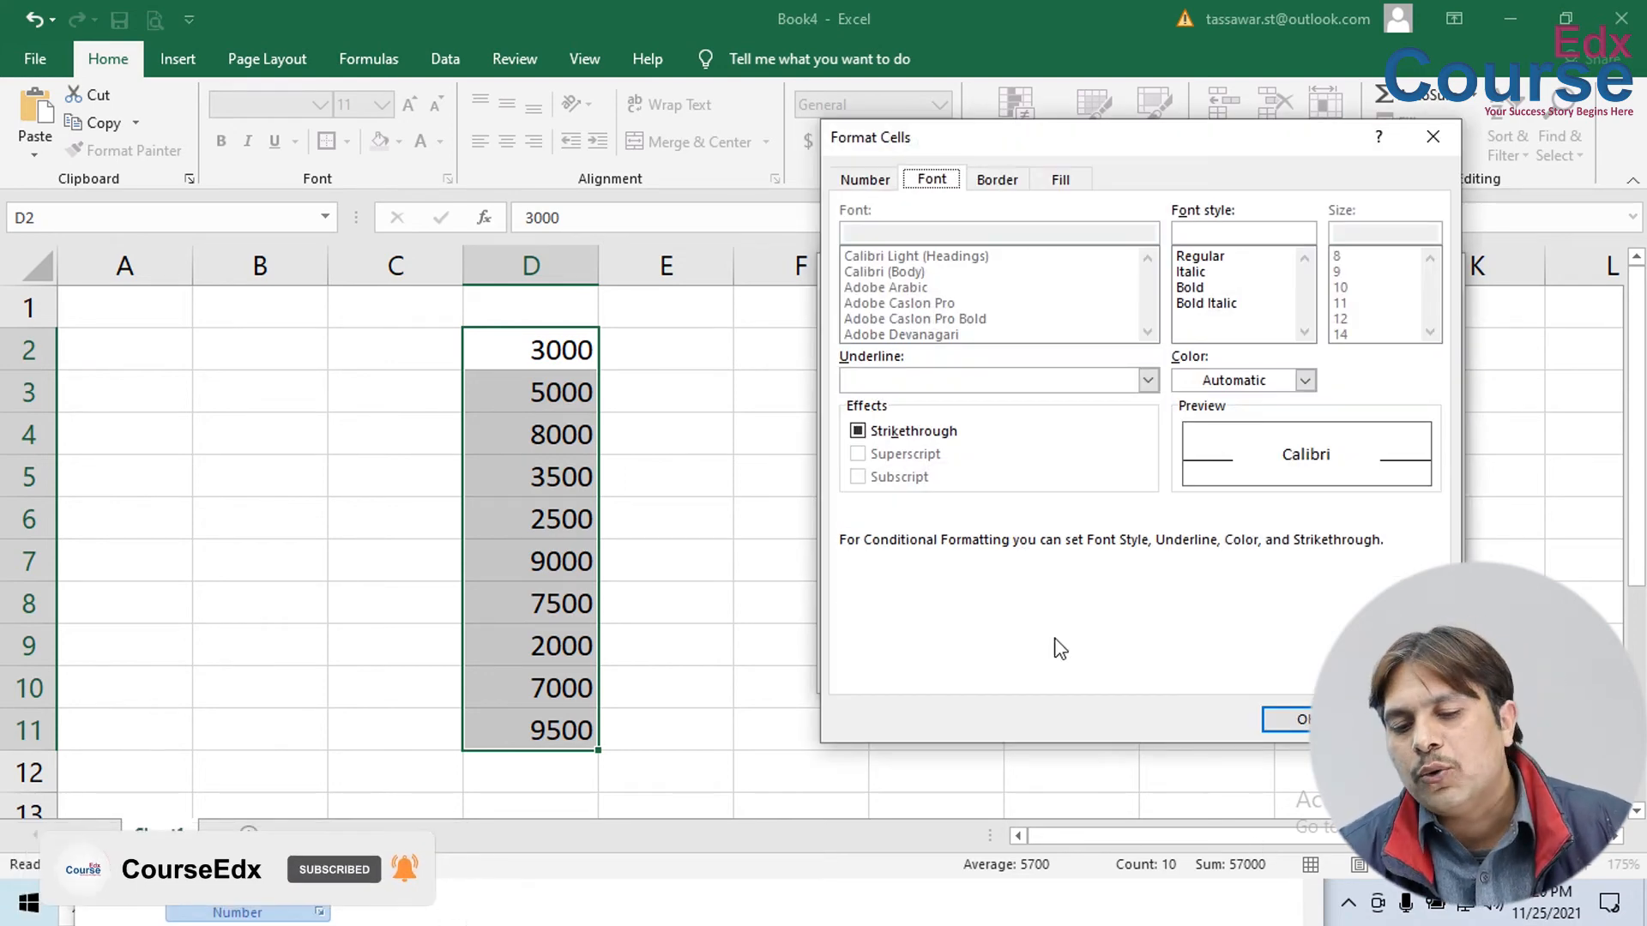
{"action": "left_click", "coordinate": [1282, 719]}
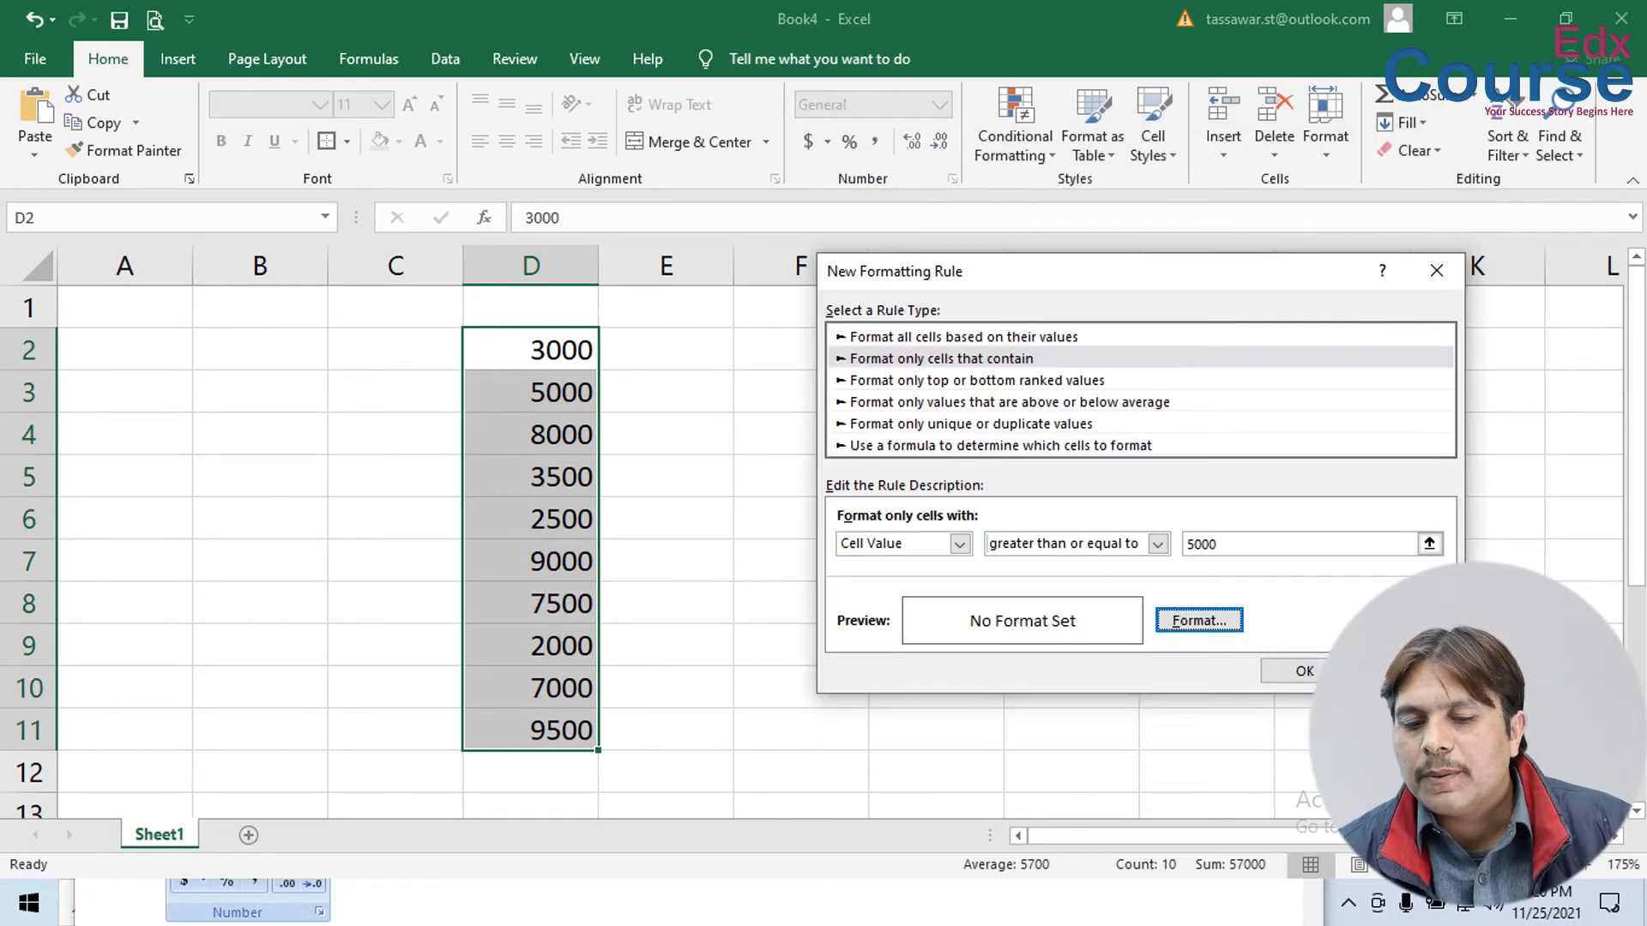
{"action": "left_click", "coordinate": [1199, 621]}
{"action": "left_click", "coordinate": [1241, 388]}
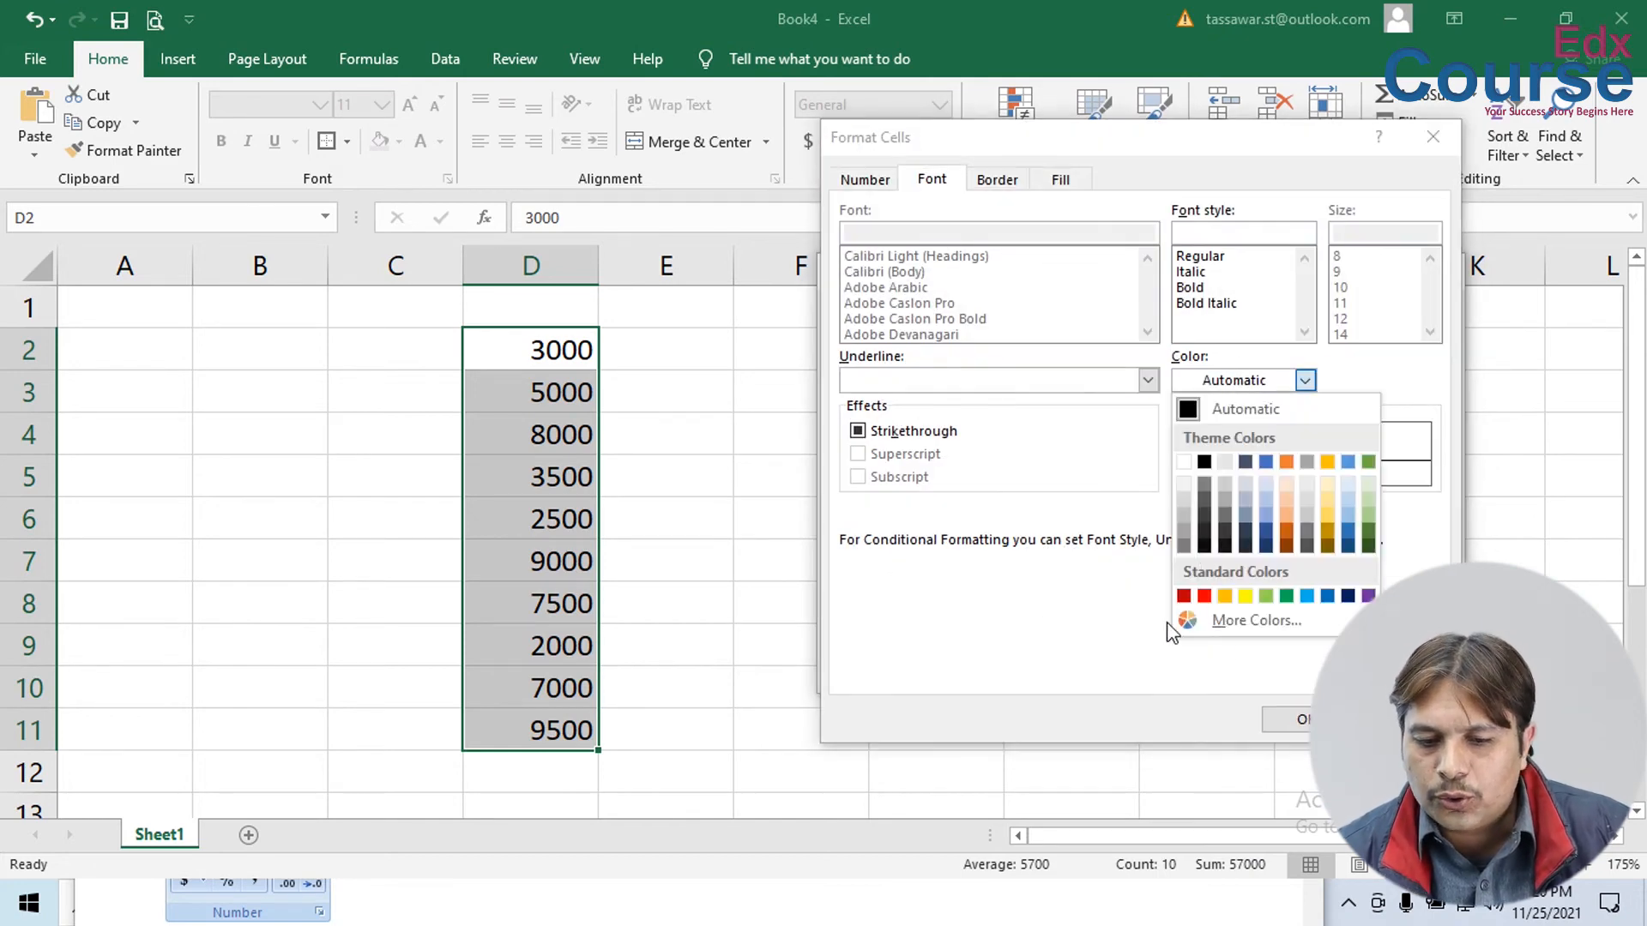
{"action": "left_click", "coordinate": [1192, 597]}
{"action": "left_click", "coordinate": [996, 179]}
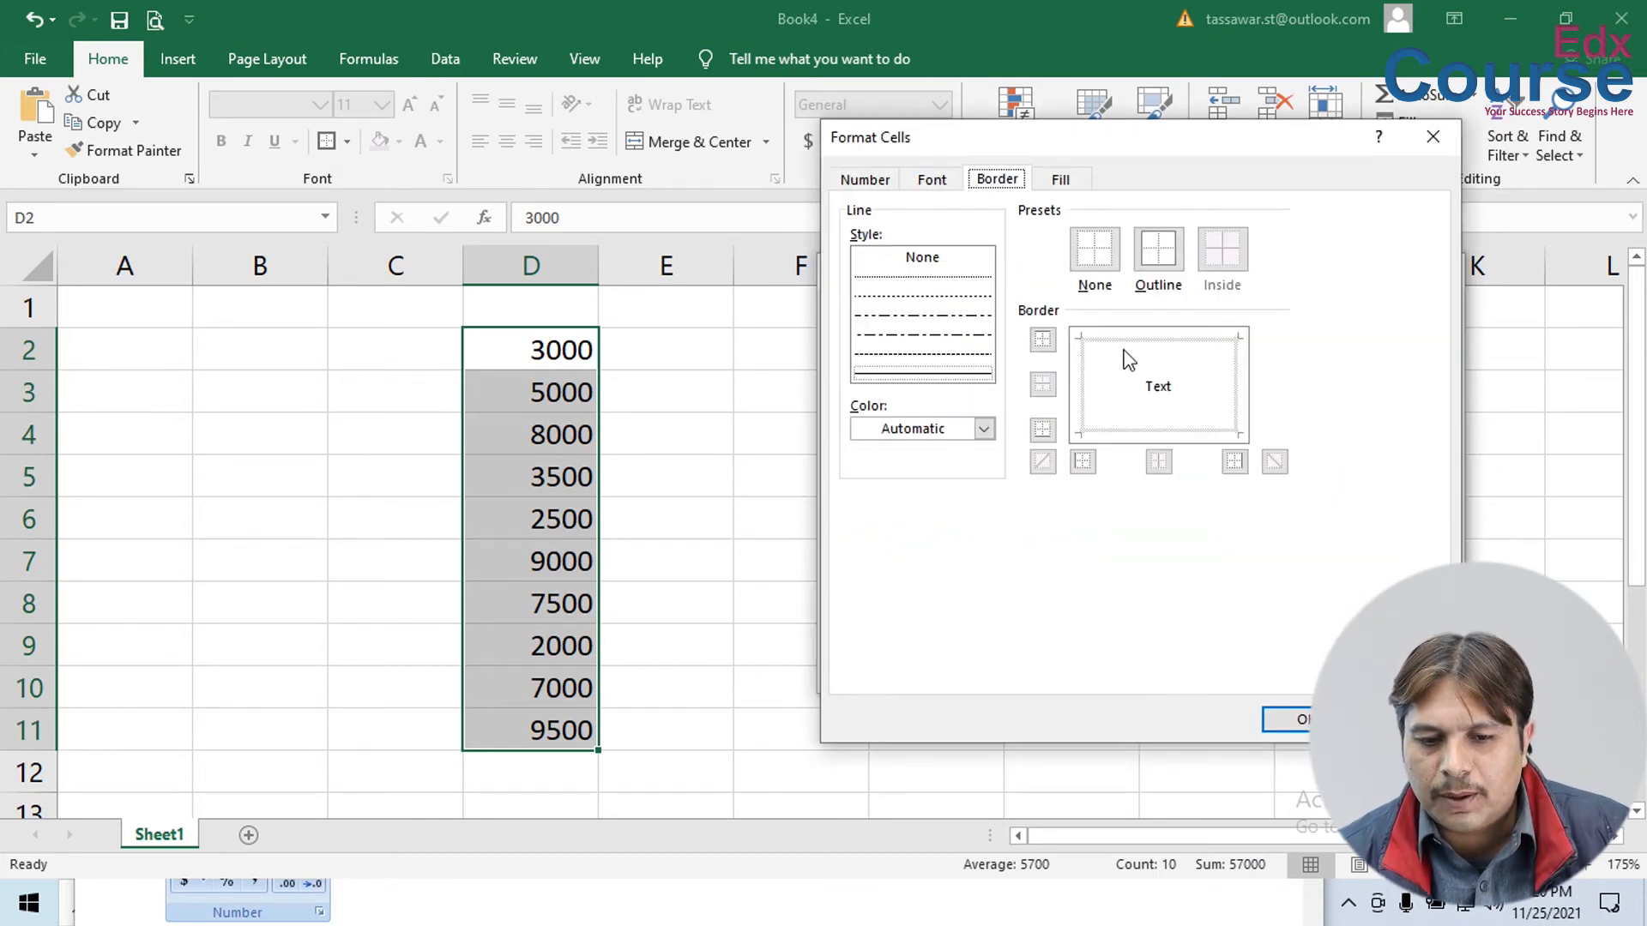
{"action": "left_click", "coordinate": [959, 428]}
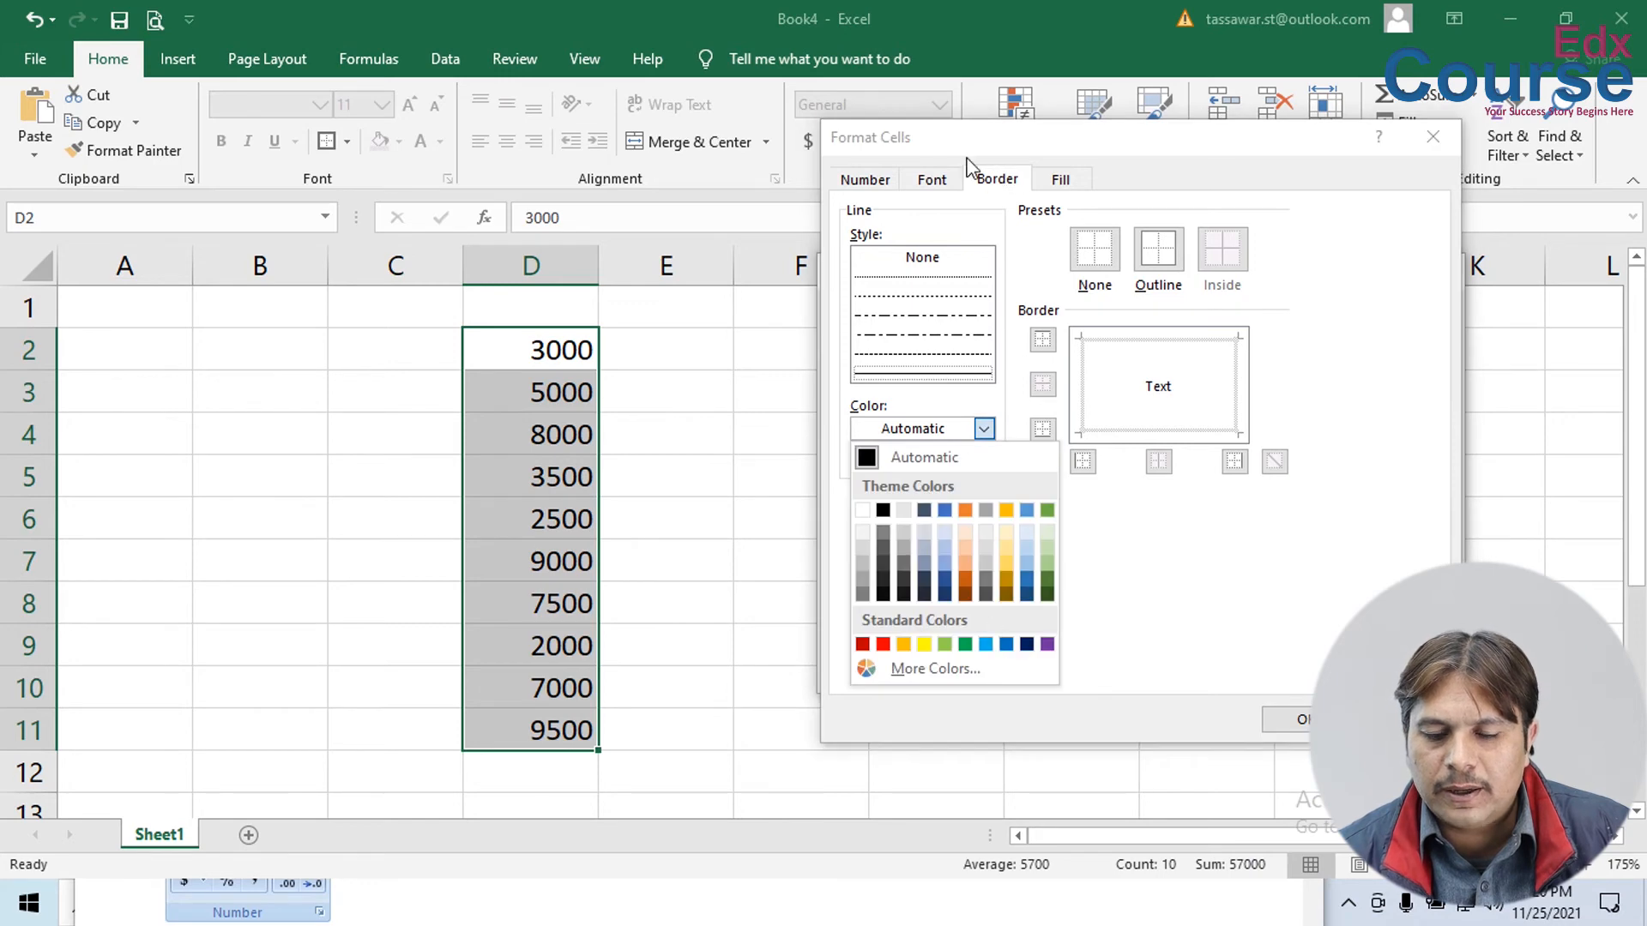
{"action": "left_click", "coordinate": [1078, 186]}
{"action": "left_click", "coordinate": [1052, 182]}
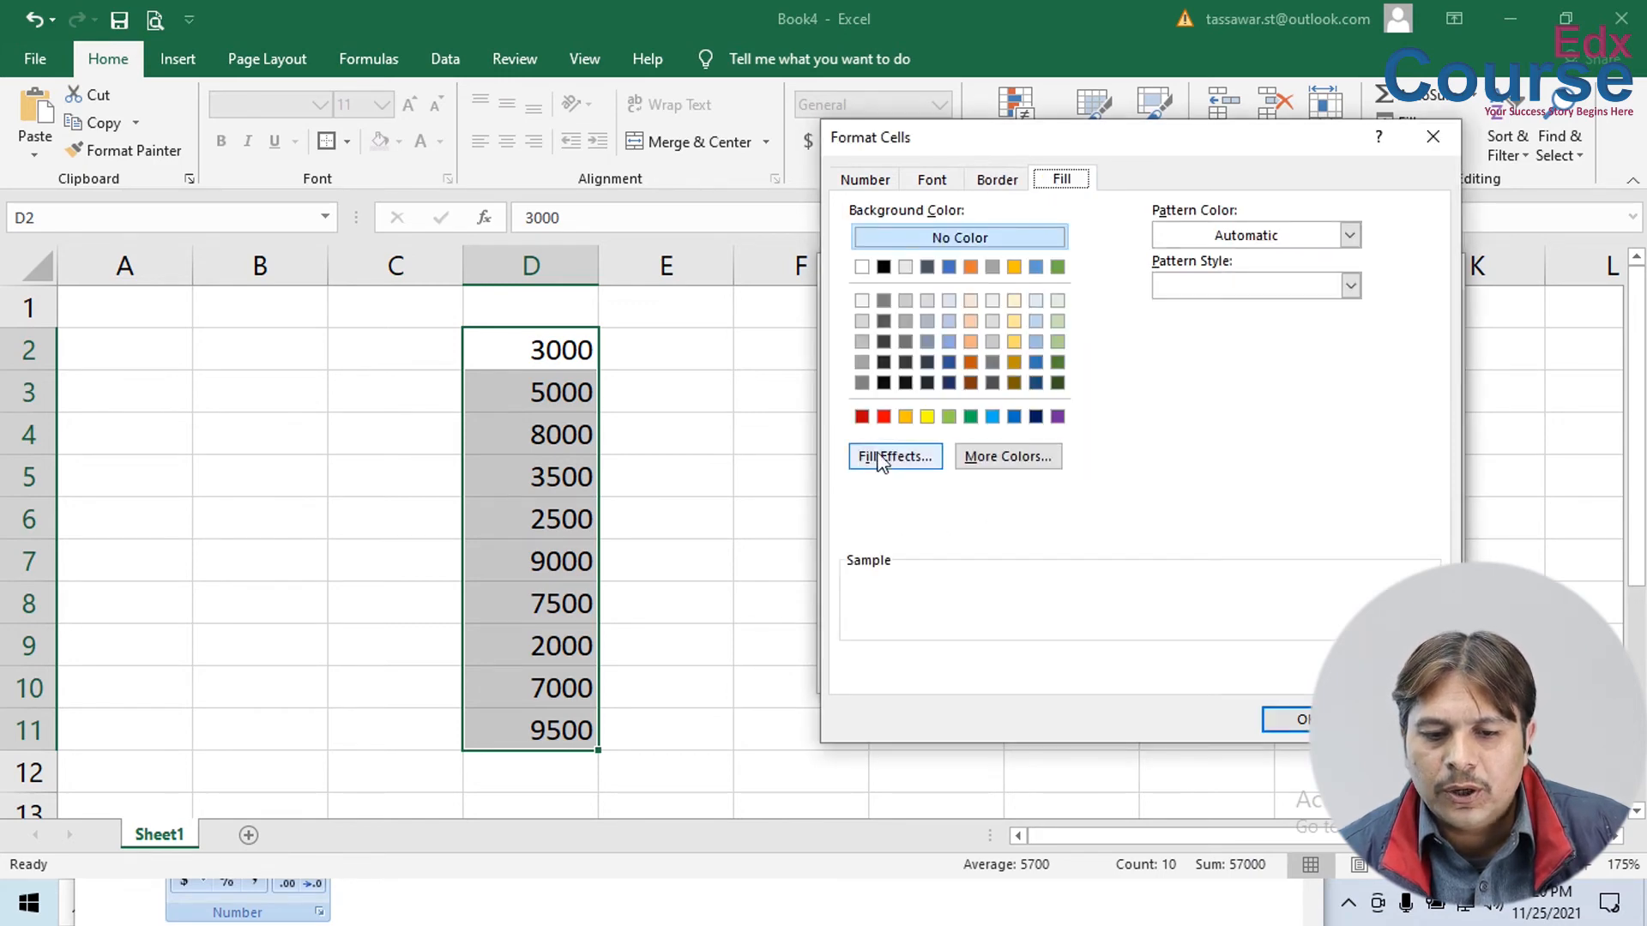
{"action": "left_click", "coordinate": [927, 417]}
{"action": "left_click", "coordinate": [1293, 719]}
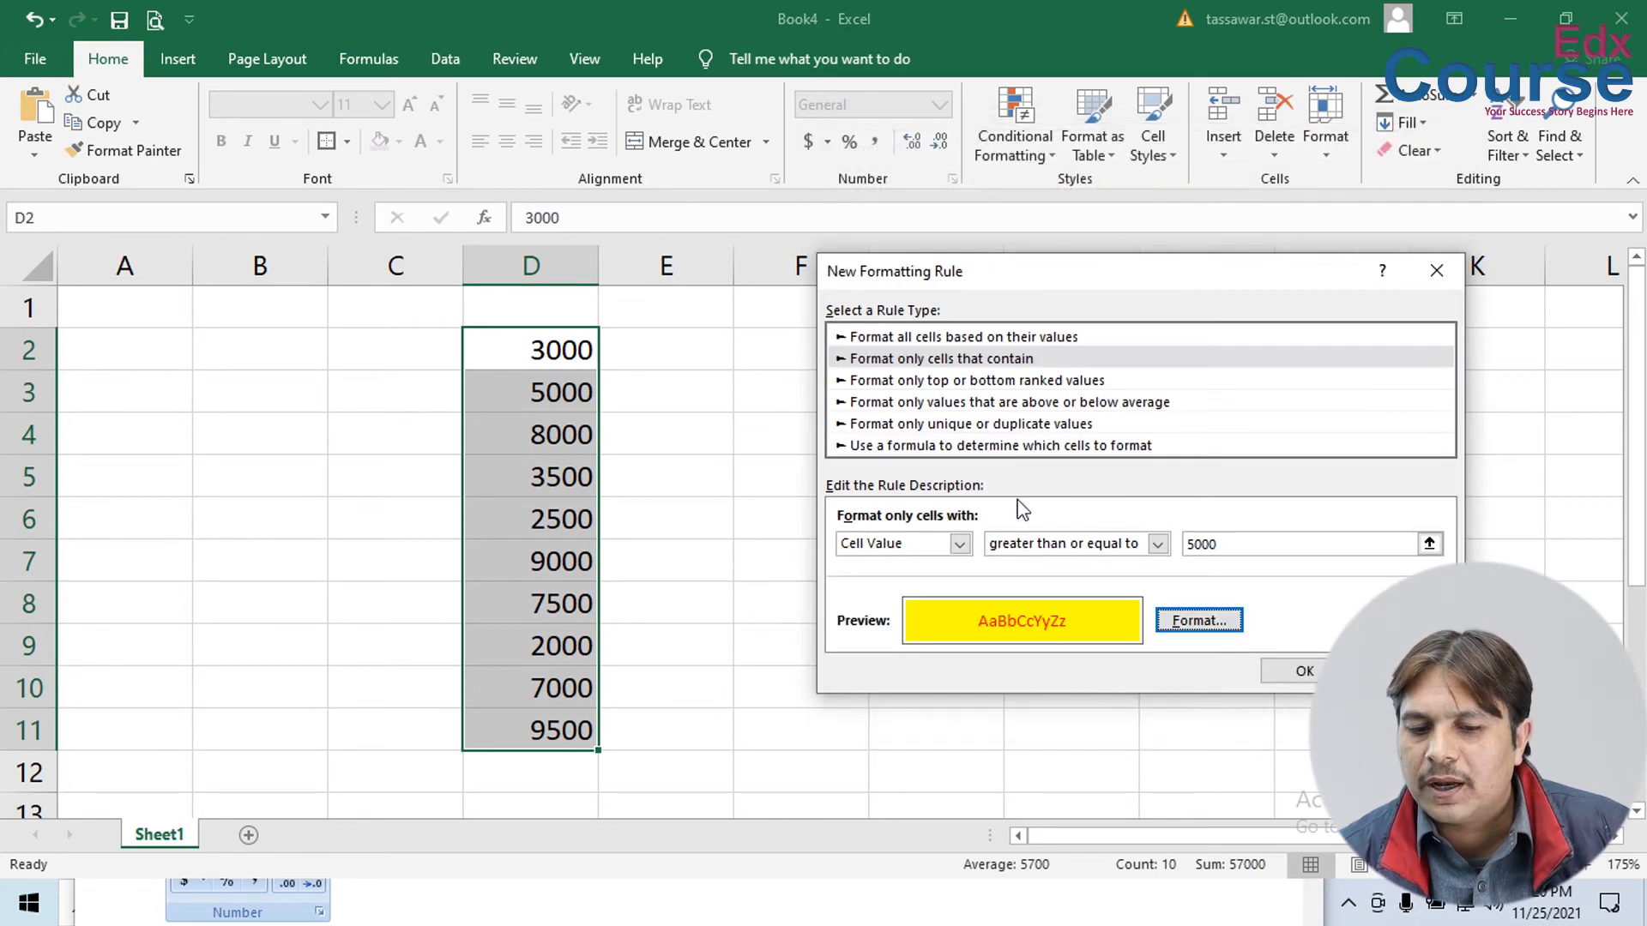
- Apply the greater than or equal to 5000 rule to D2:D11, then undo it
{"action": "left_click", "coordinate": [1289, 670]}
{"action": "left_click", "coordinate": [1017, 606]}
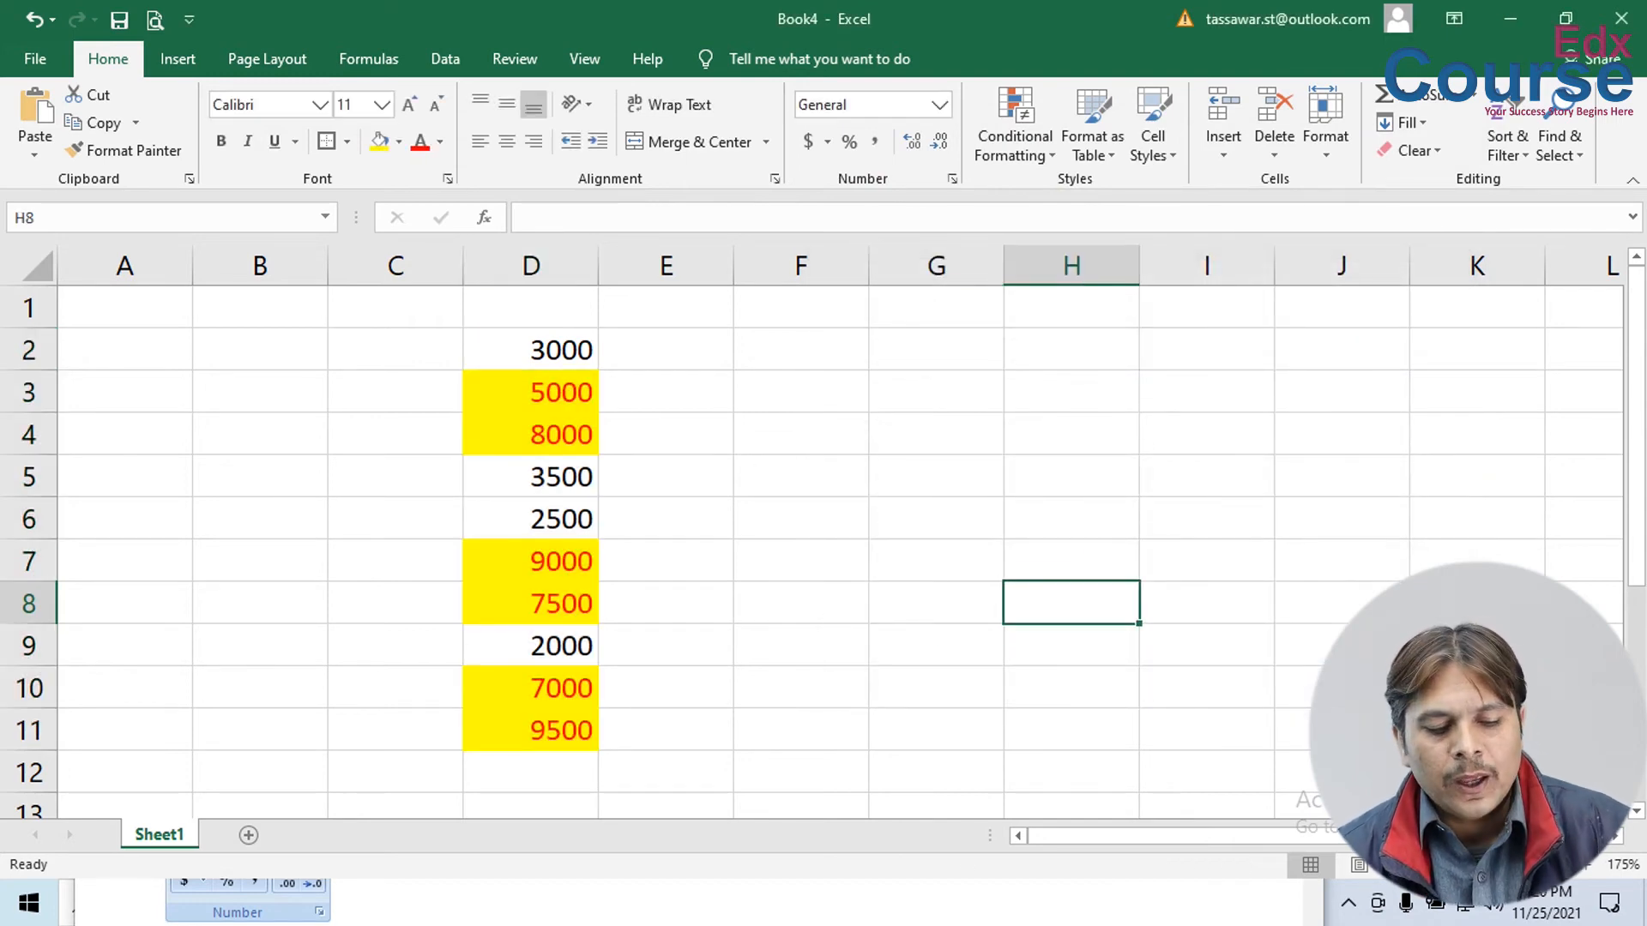
{"action": "key", "text": "ctrl+z"}
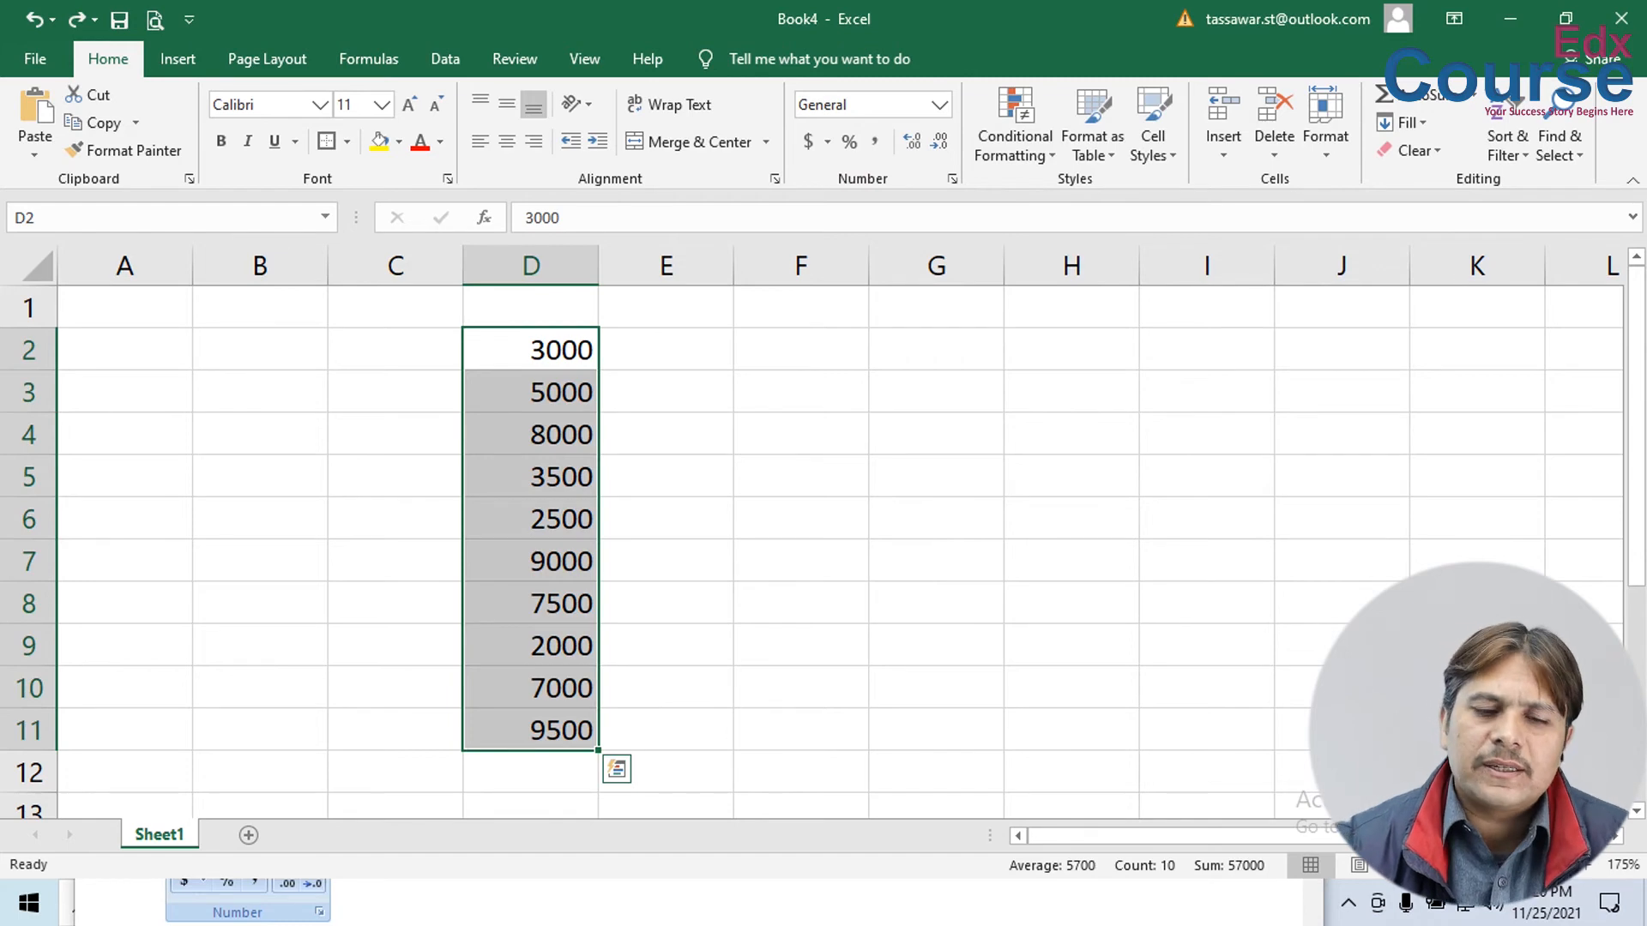
- Apply a Greater Than 5000 highlight rule to D2:D11 with Light Red Fill with Dark Red Text
{"action": "left_click", "coordinate": [1033, 133]}
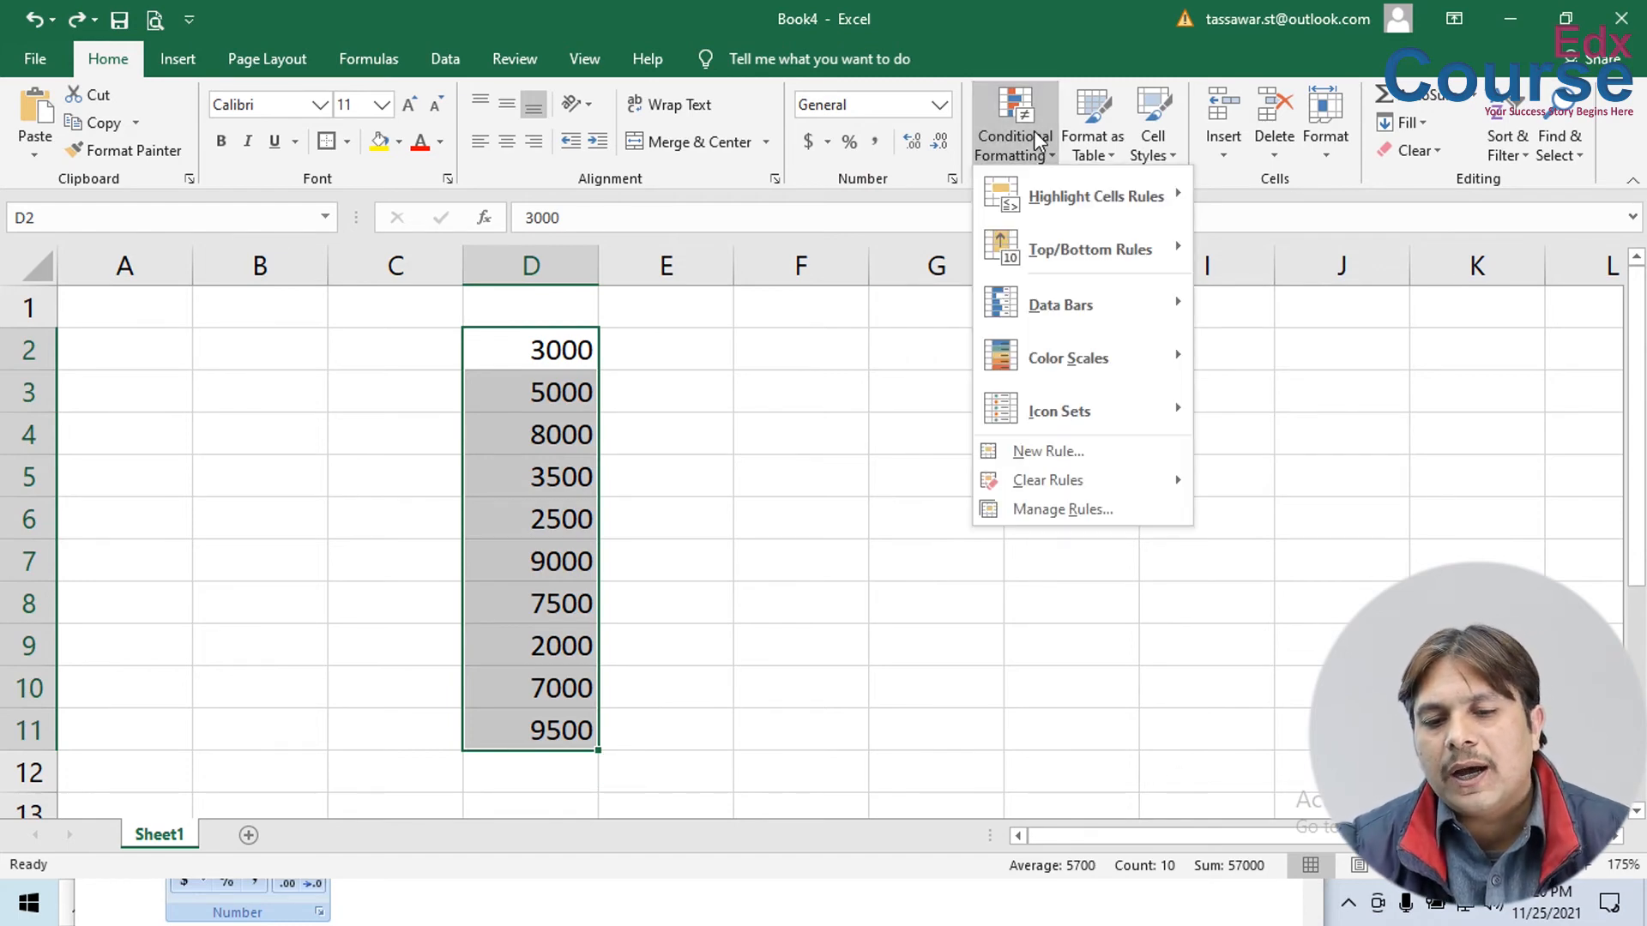
{"action": "mouse_move", "coordinate": [1063, 196]}
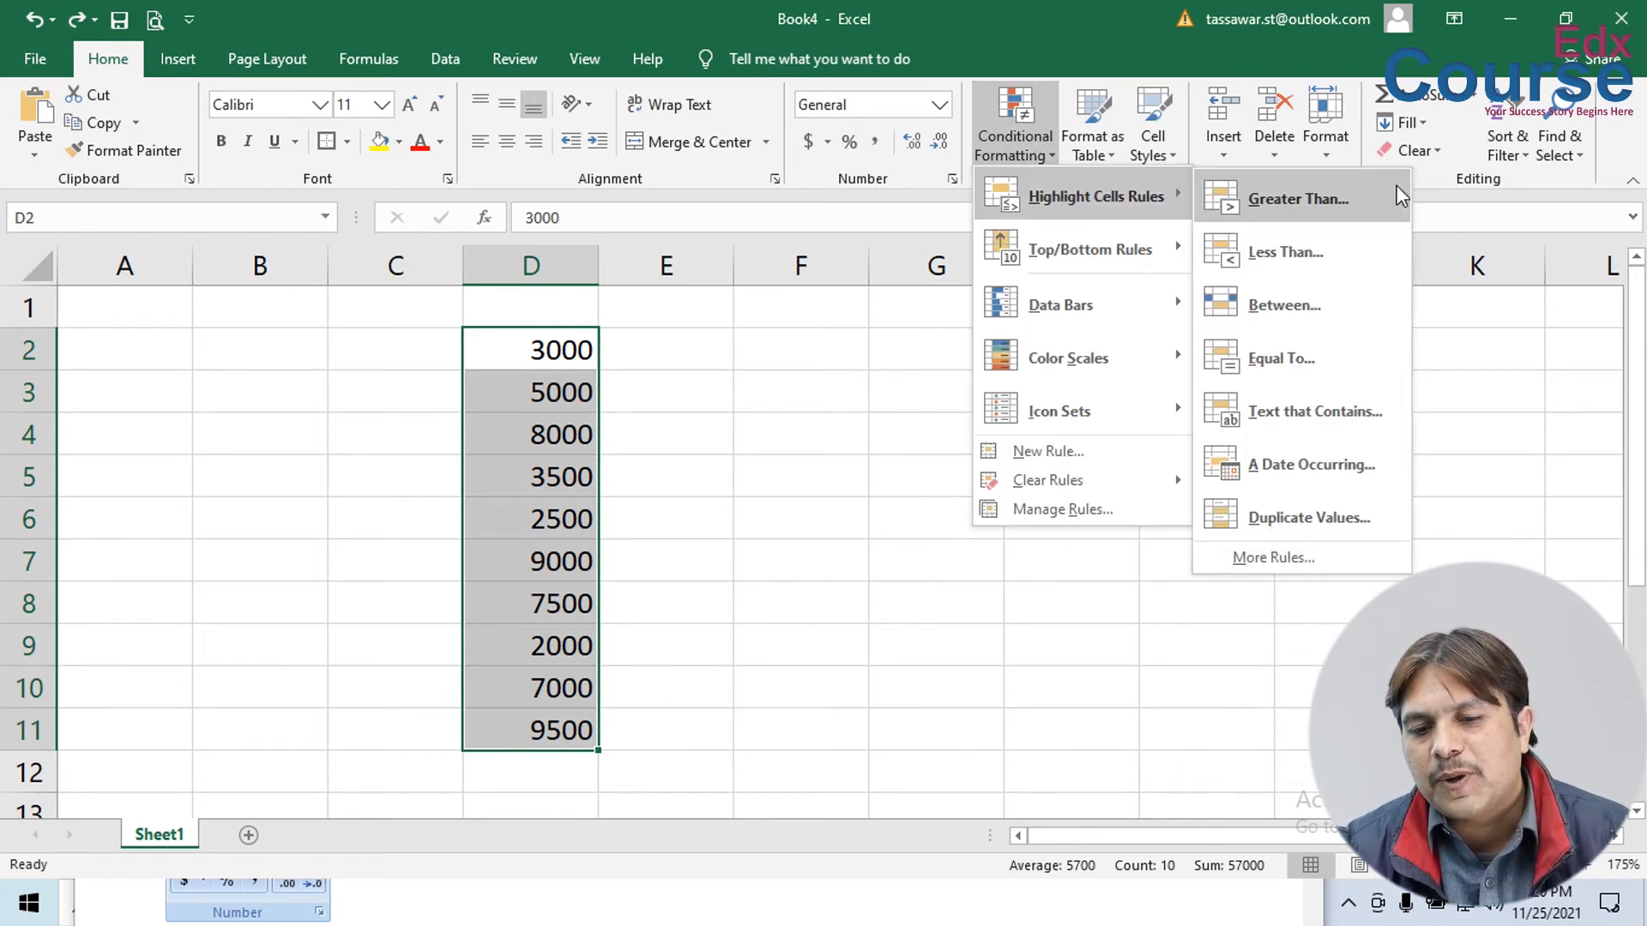
{"action": "left_click", "coordinate": [1260, 198]}
{"action": "type", "text": "5000"}
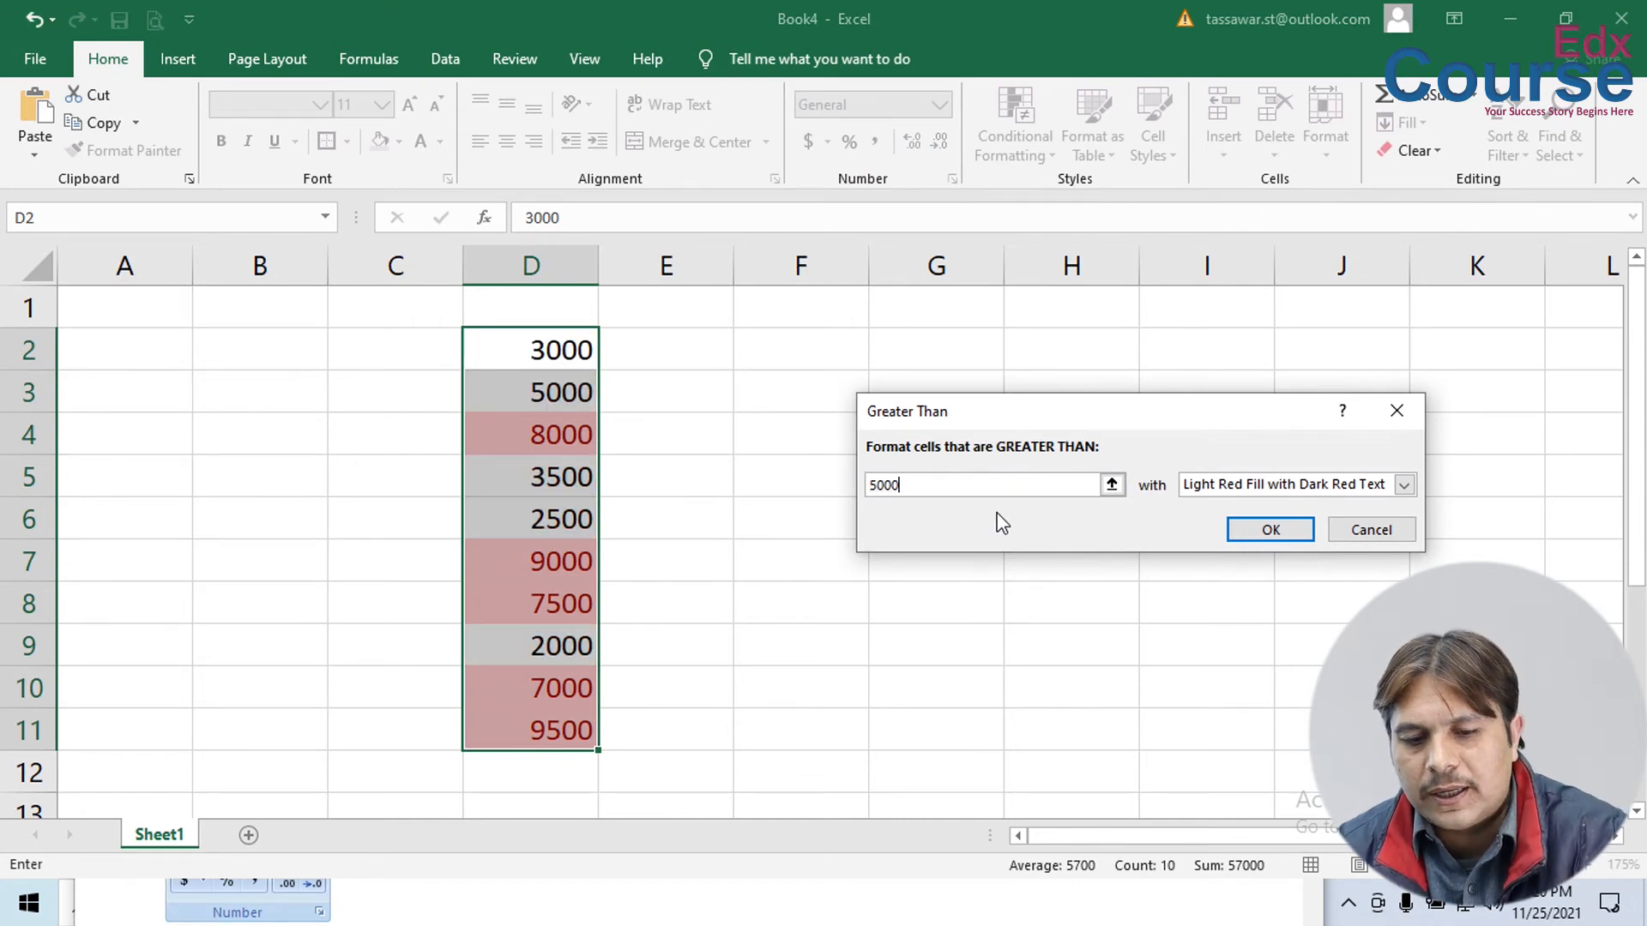
{"action": "left_click", "coordinate": [1269, 530]}
{"action": "left_click", "coordinate": [1016, 530]}
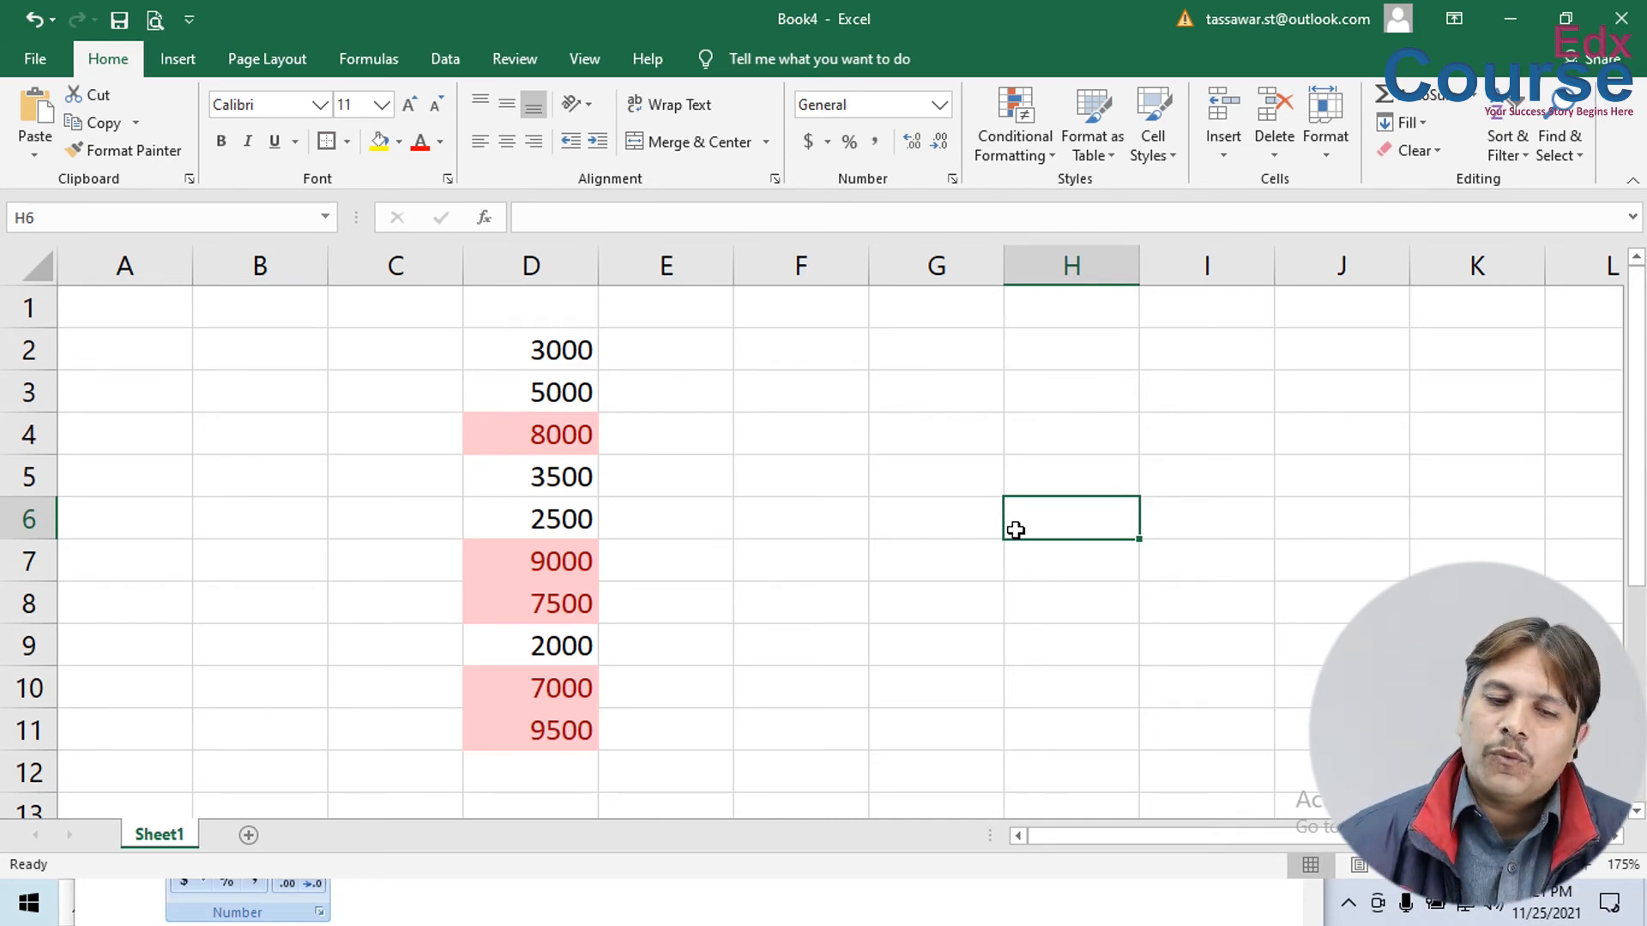
- Edit the existing highlight rule on D2:D11 to use the greater than or equal to comparison
{"action": "left_click_drag", "start_coordinate": [503, 361], "coordinate": [506, 730]}
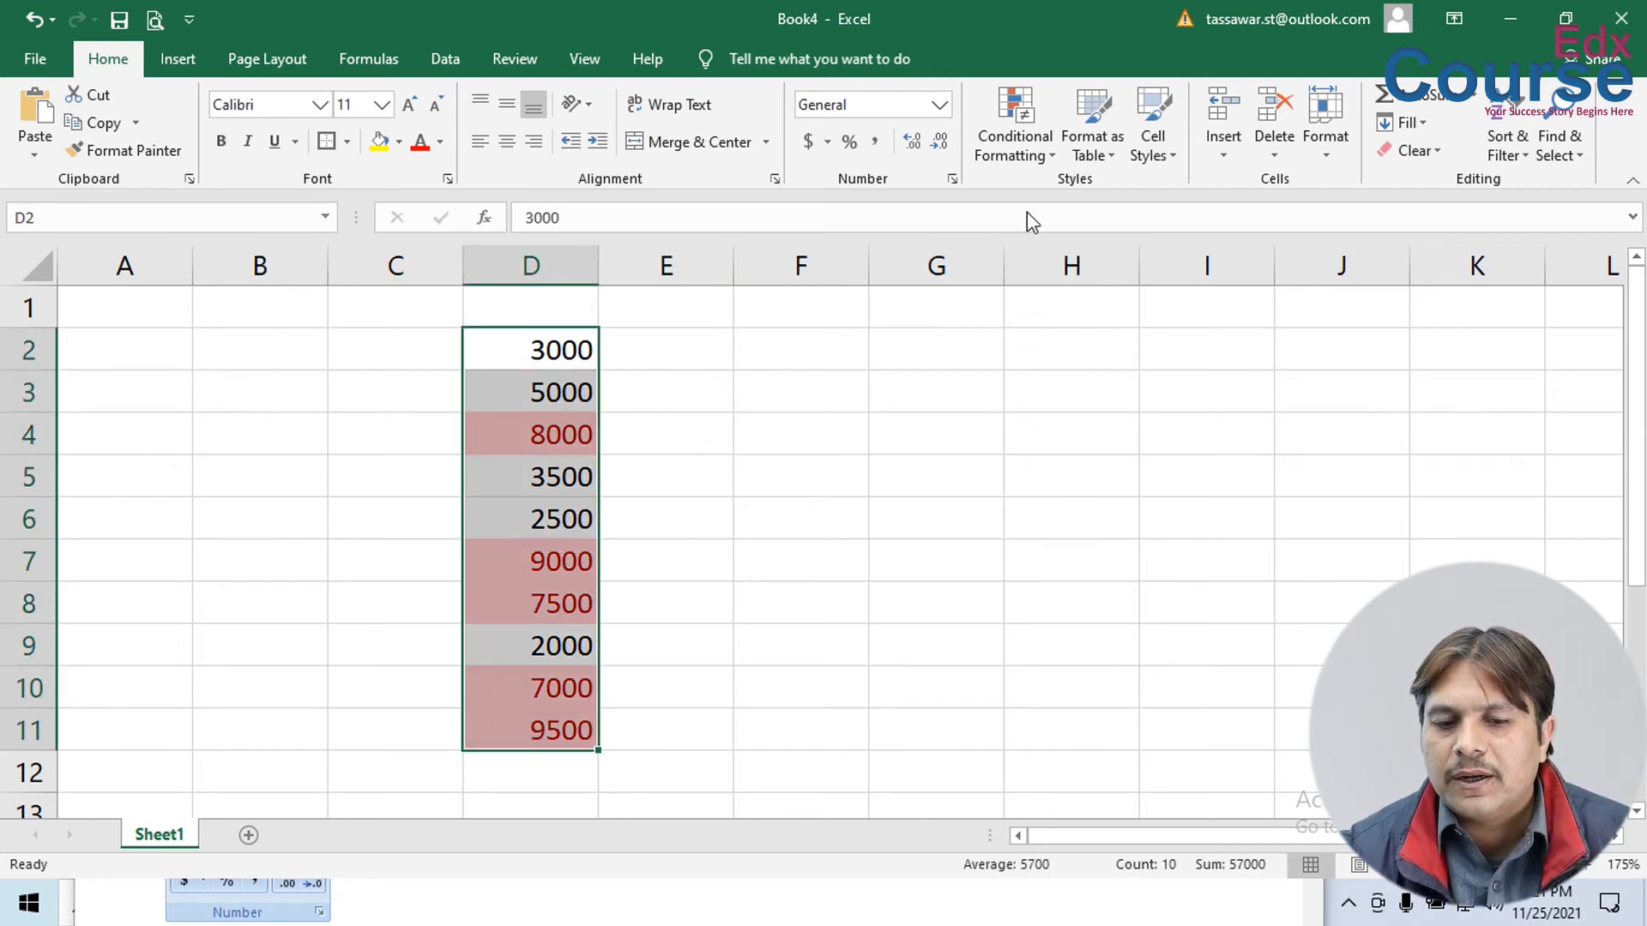
{"action": "left_click", "coordinate": [1015, 142]}
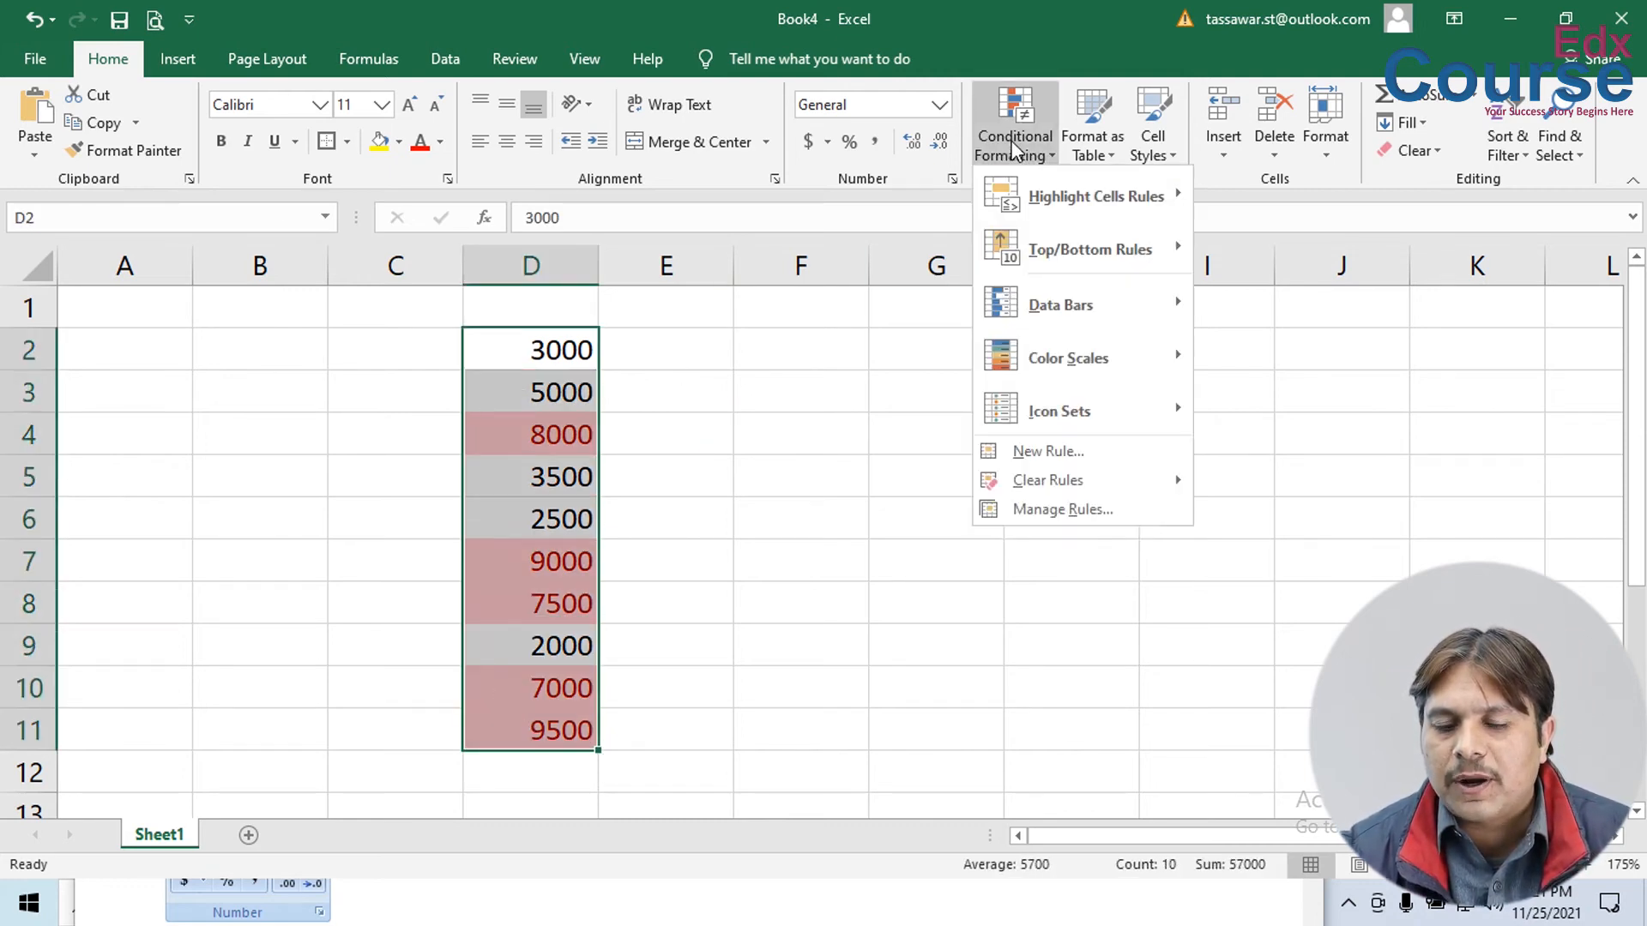
{"action": "left_click", "coordinate": [1064, 510]}
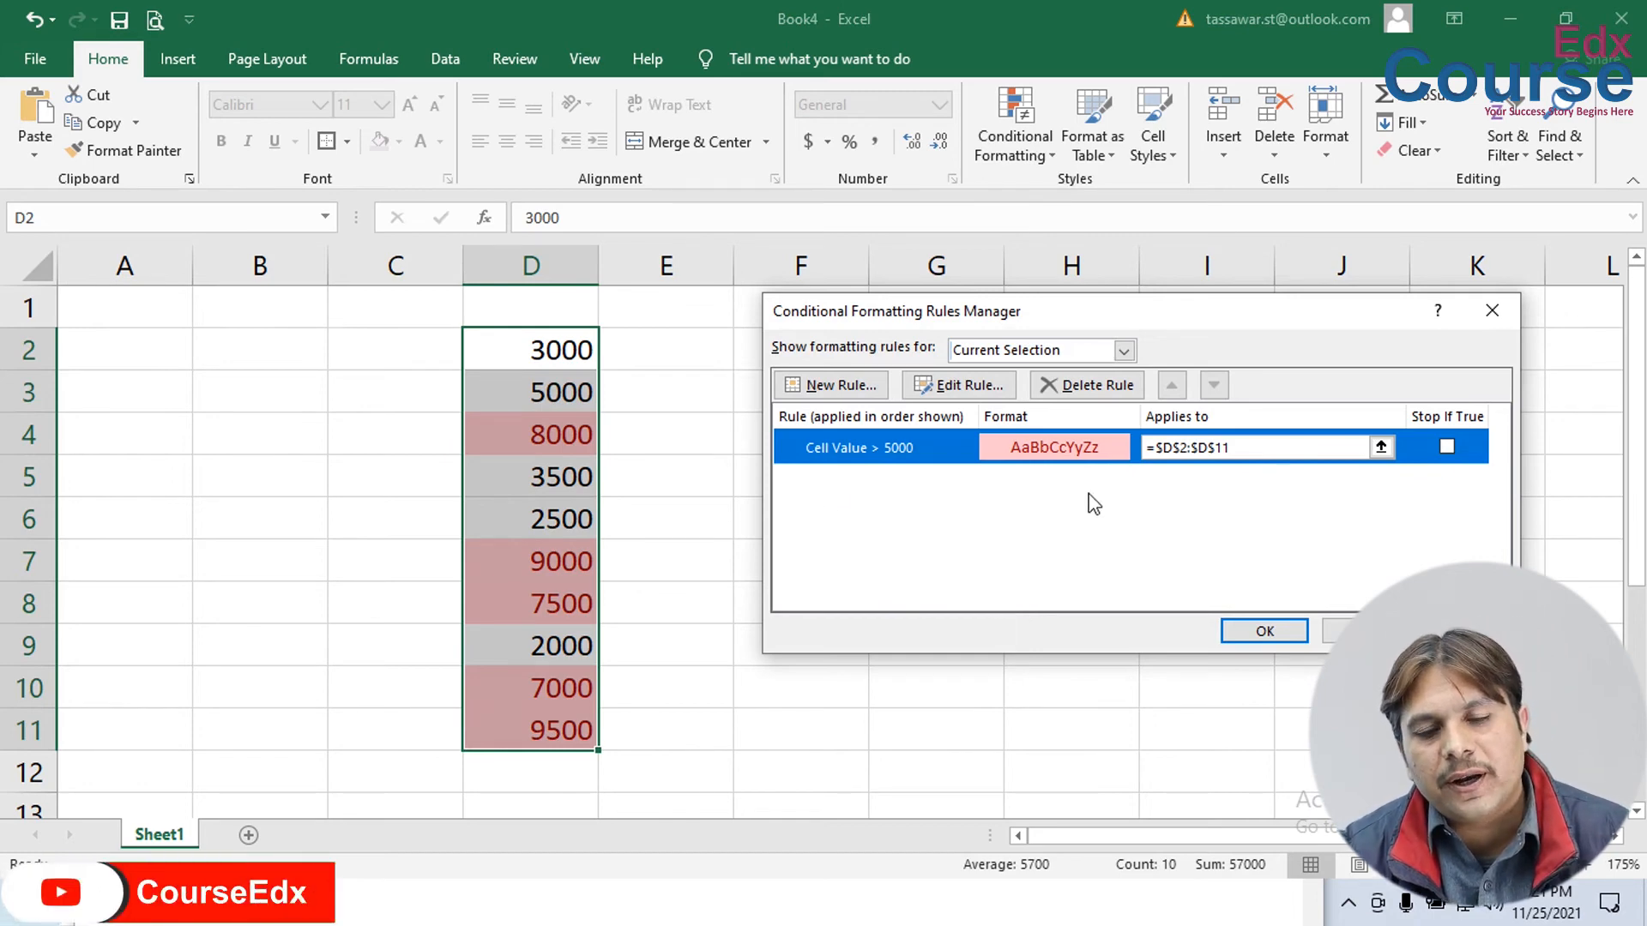
{"action": "left_click", "coordinate": [968, 393]}
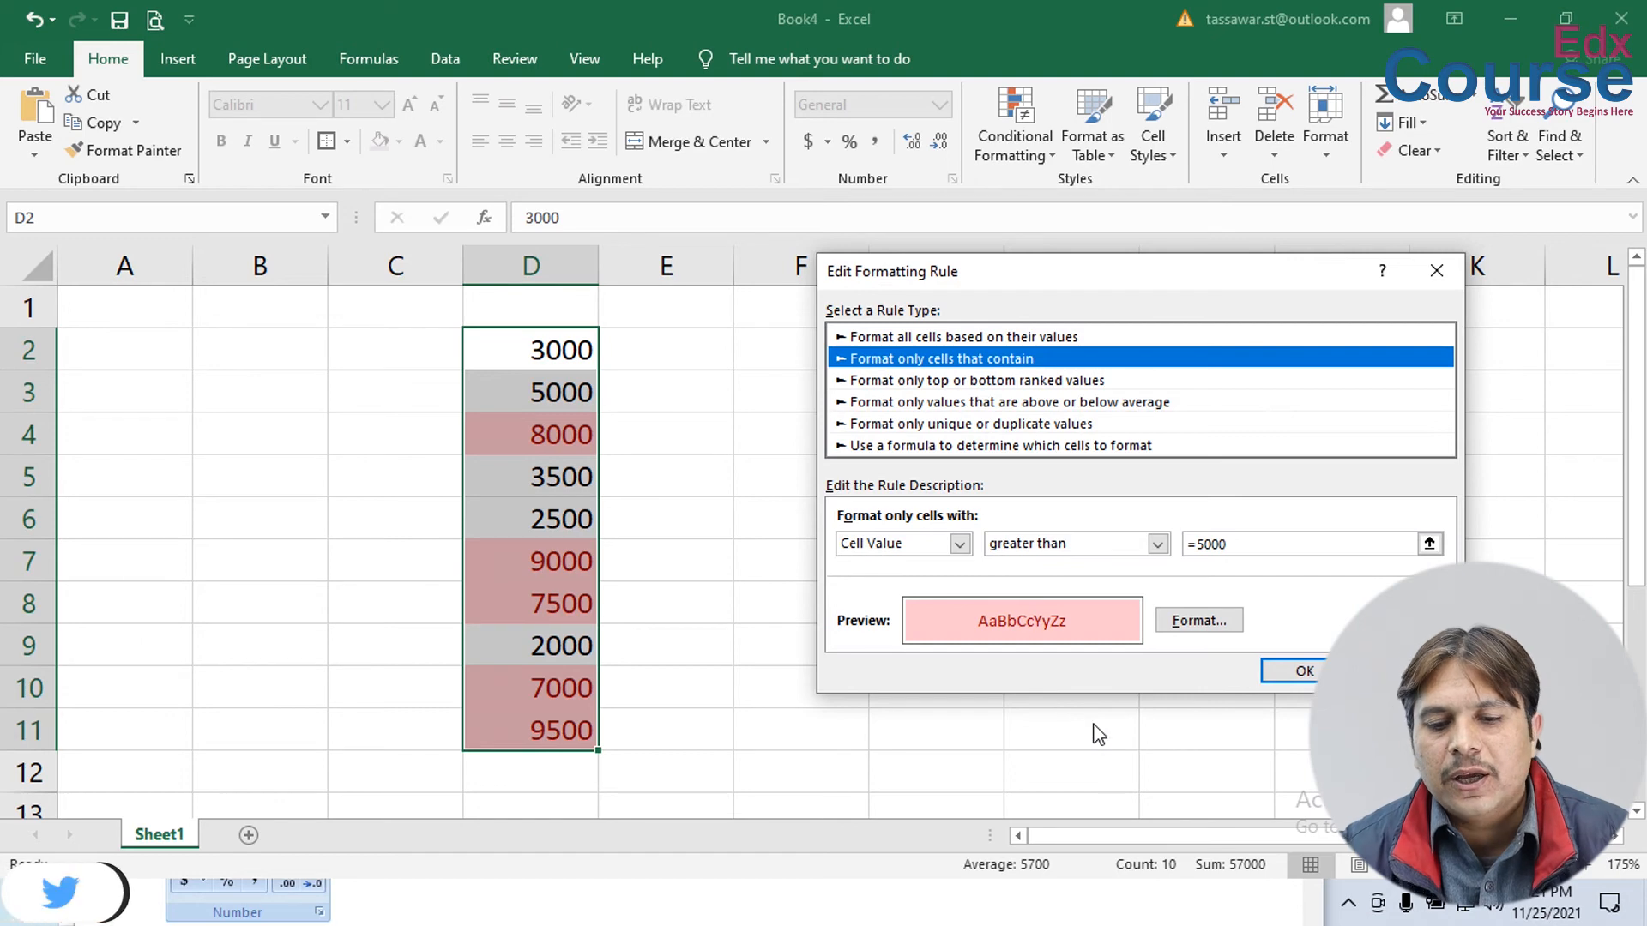
{"action": "left_click", "coordinate": [1196, 544]}
{"action": "key", "text": "BackSpace"}
{"action": "left_click", "coordinate": [1061, 544]}
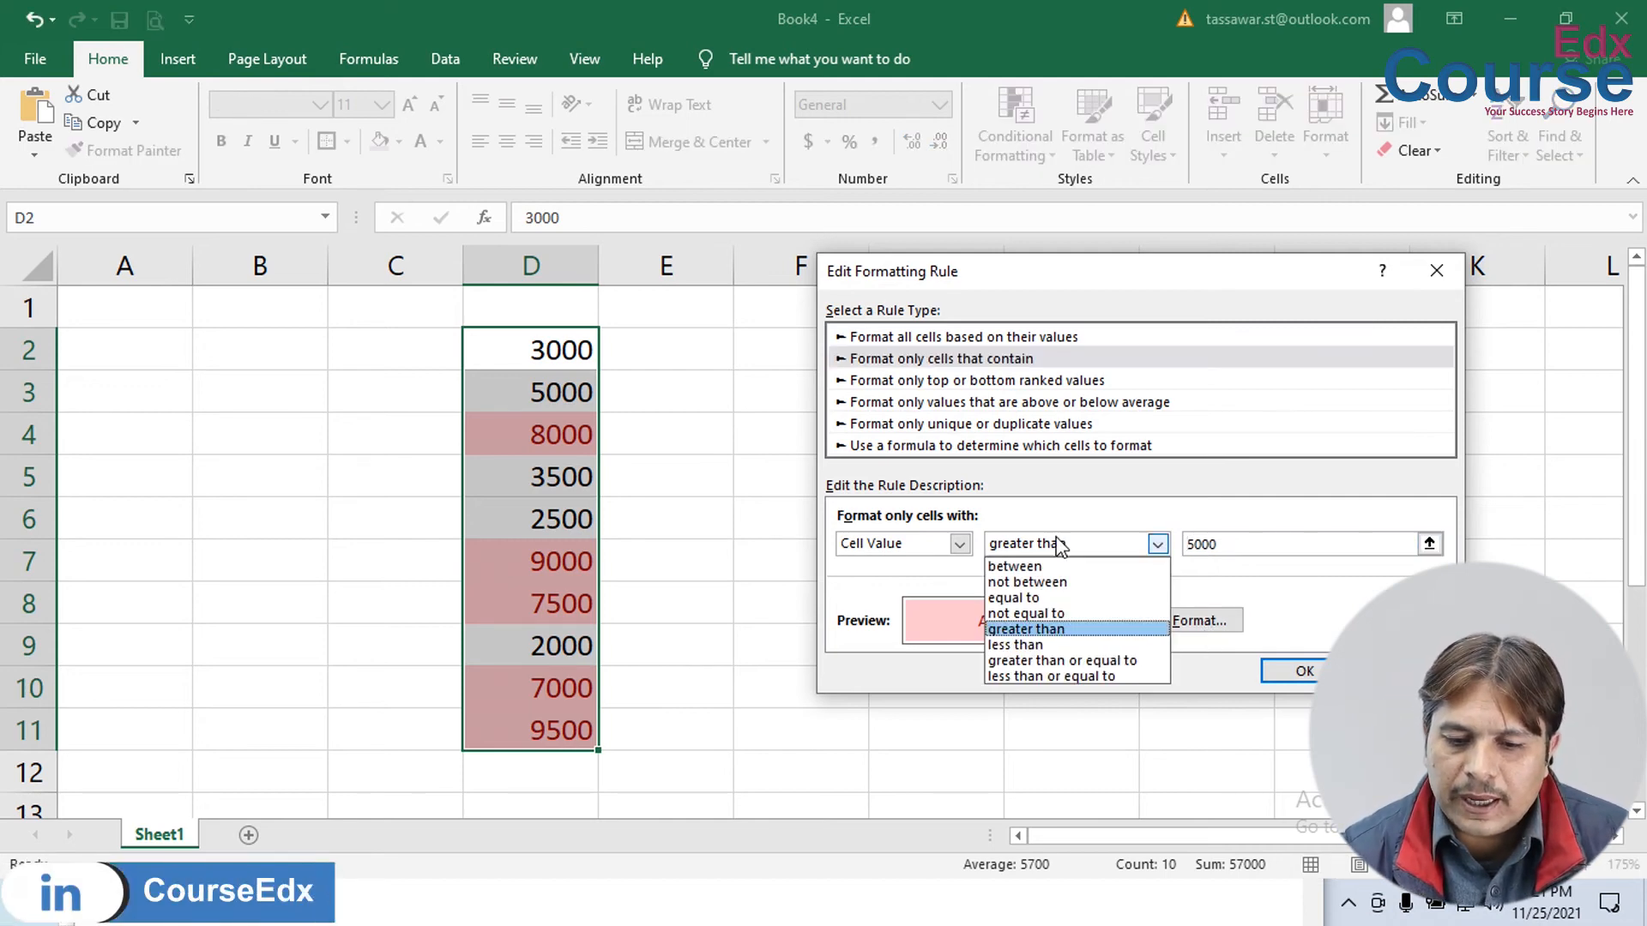
{"action": "left_click", "coordinate": [1053, 662]}
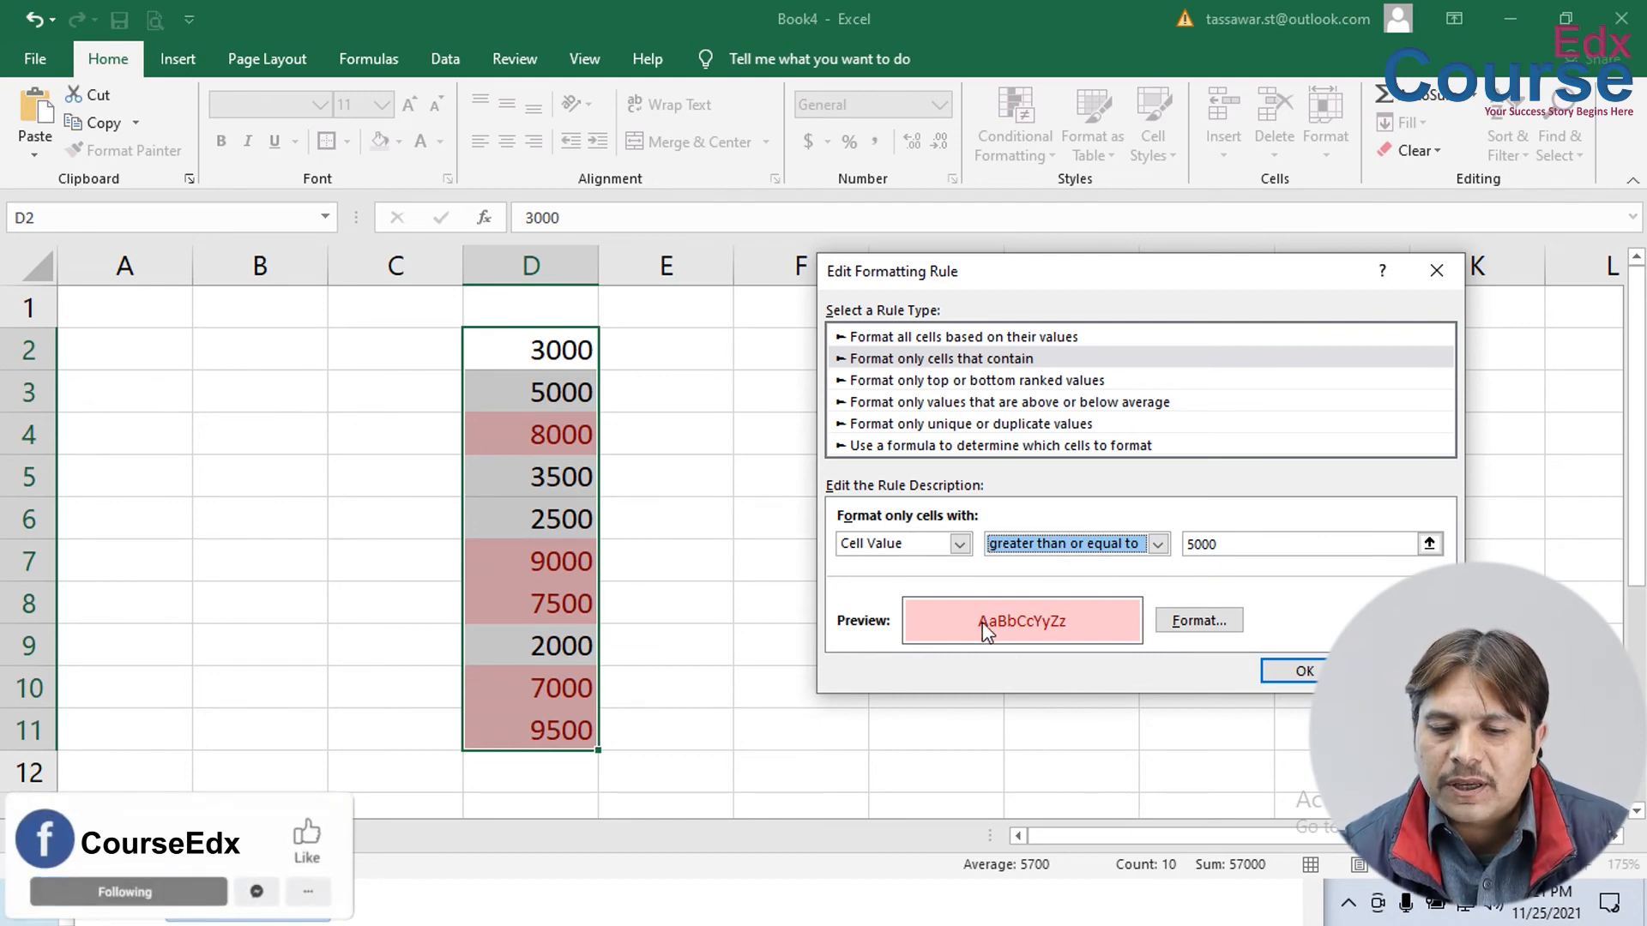
{"action": "left_click", "coordinate": [1410, 544]}
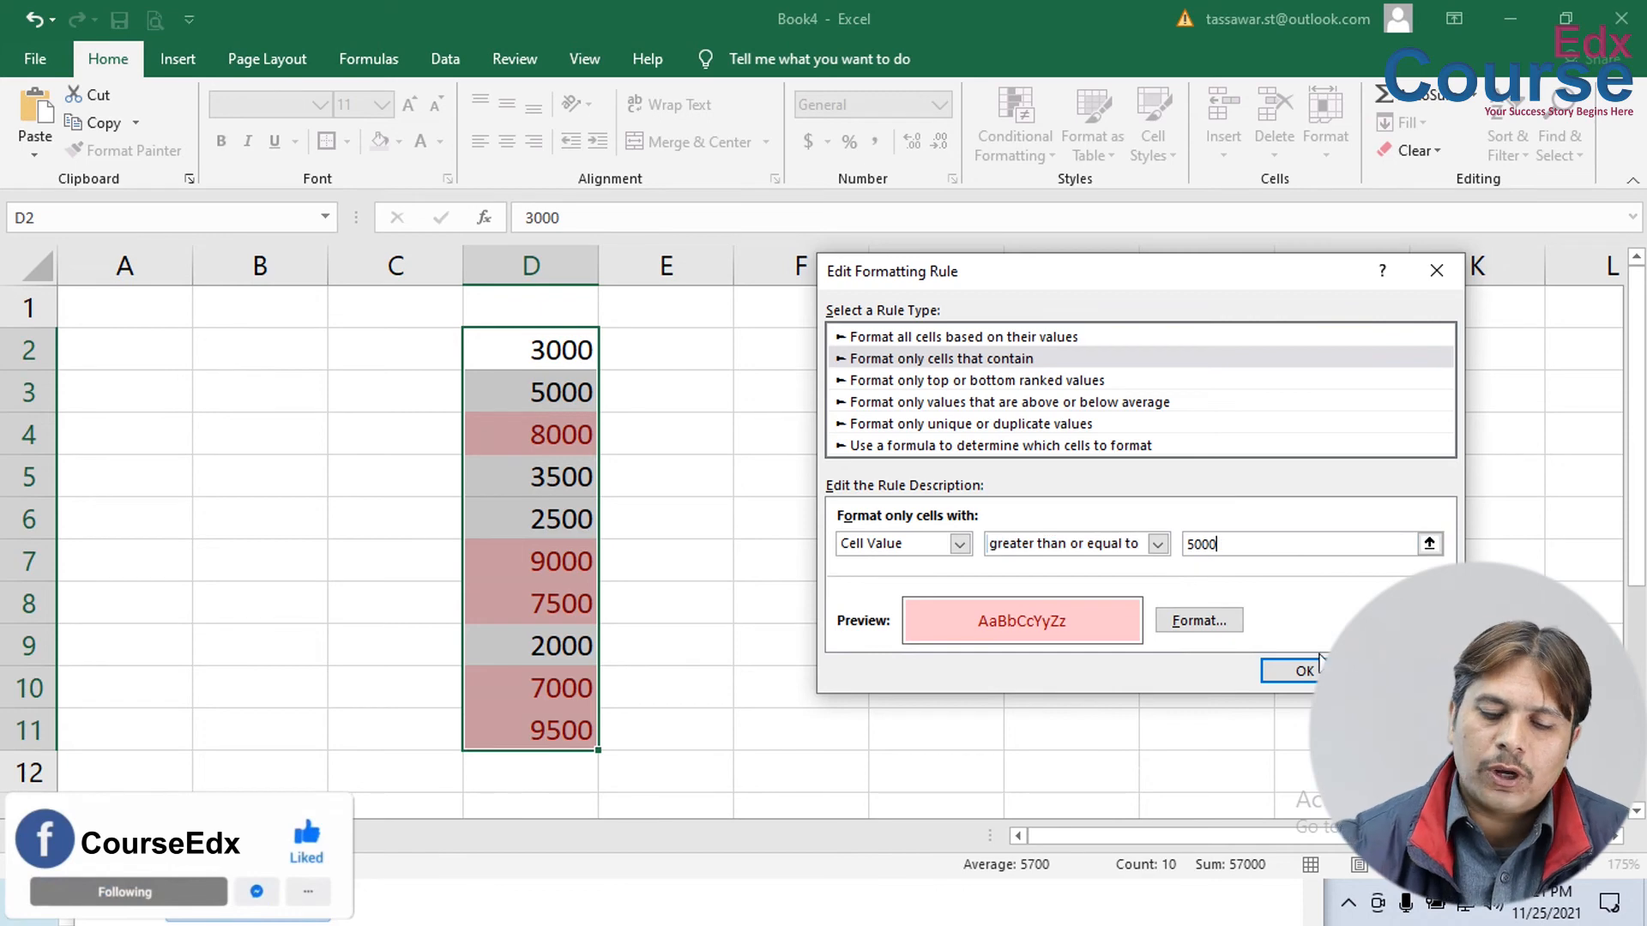
{"action": "key", "text": "Left"}
{"action": "key", "text": "Left"}
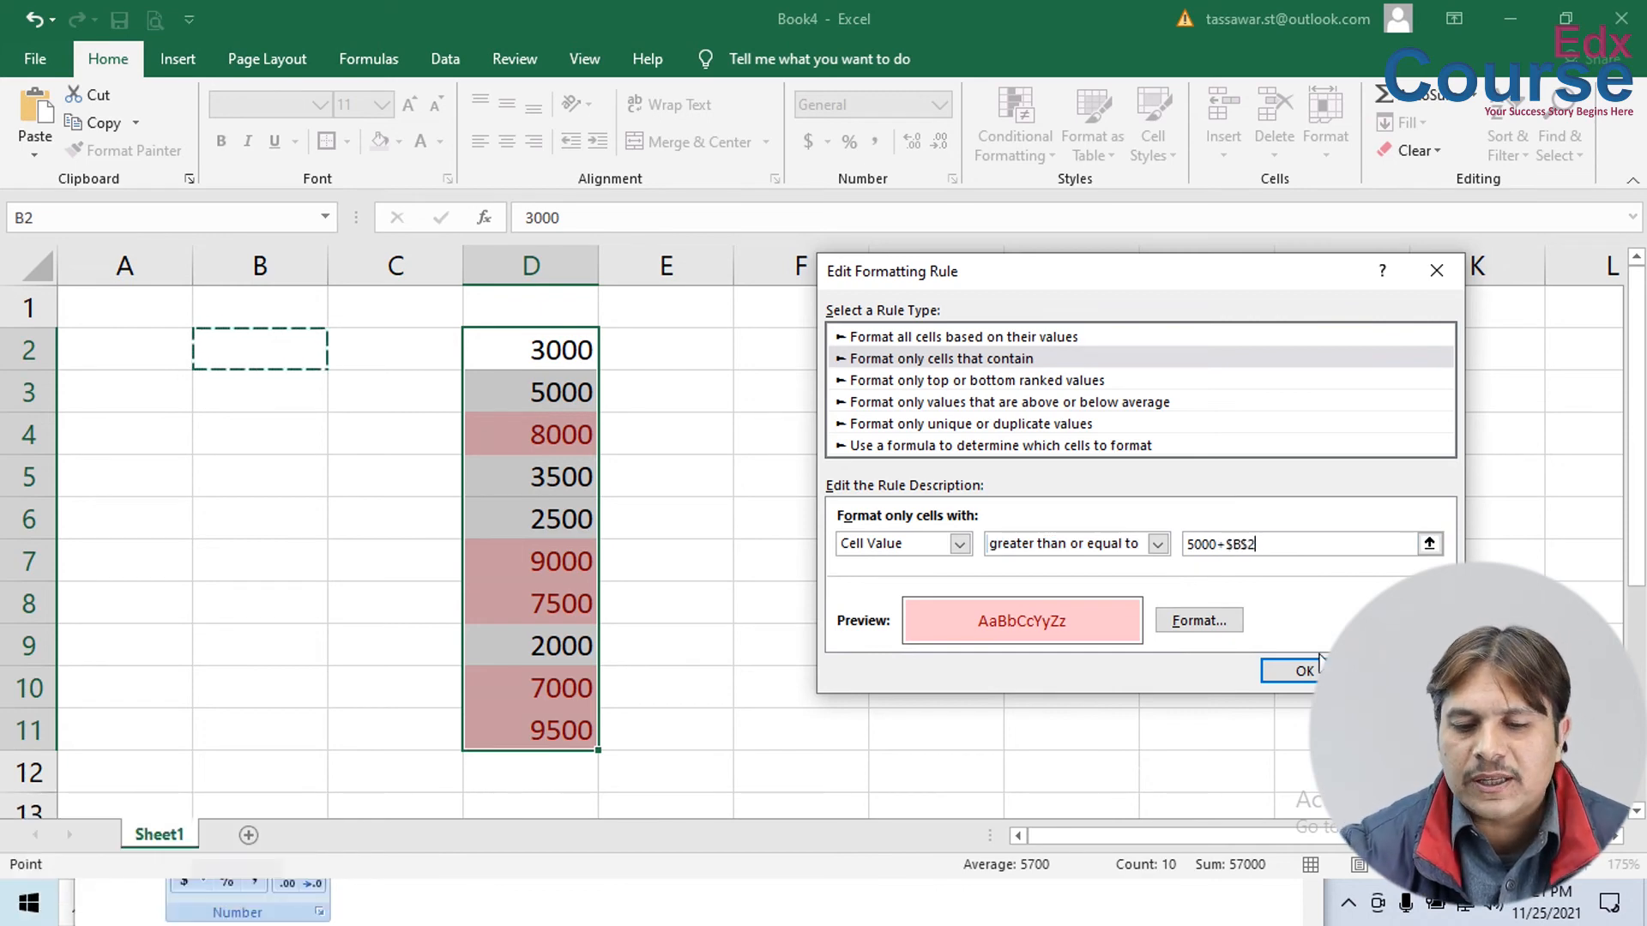
{"action": "key", "text": "BackSpace"}
{"action": "key", "text": "BackSpace"}
{"action": "key", "text": "BackSpace"}
{"action": "key", "text": "BackSpace"}
{"action": "key", "text": "BackSpace"}
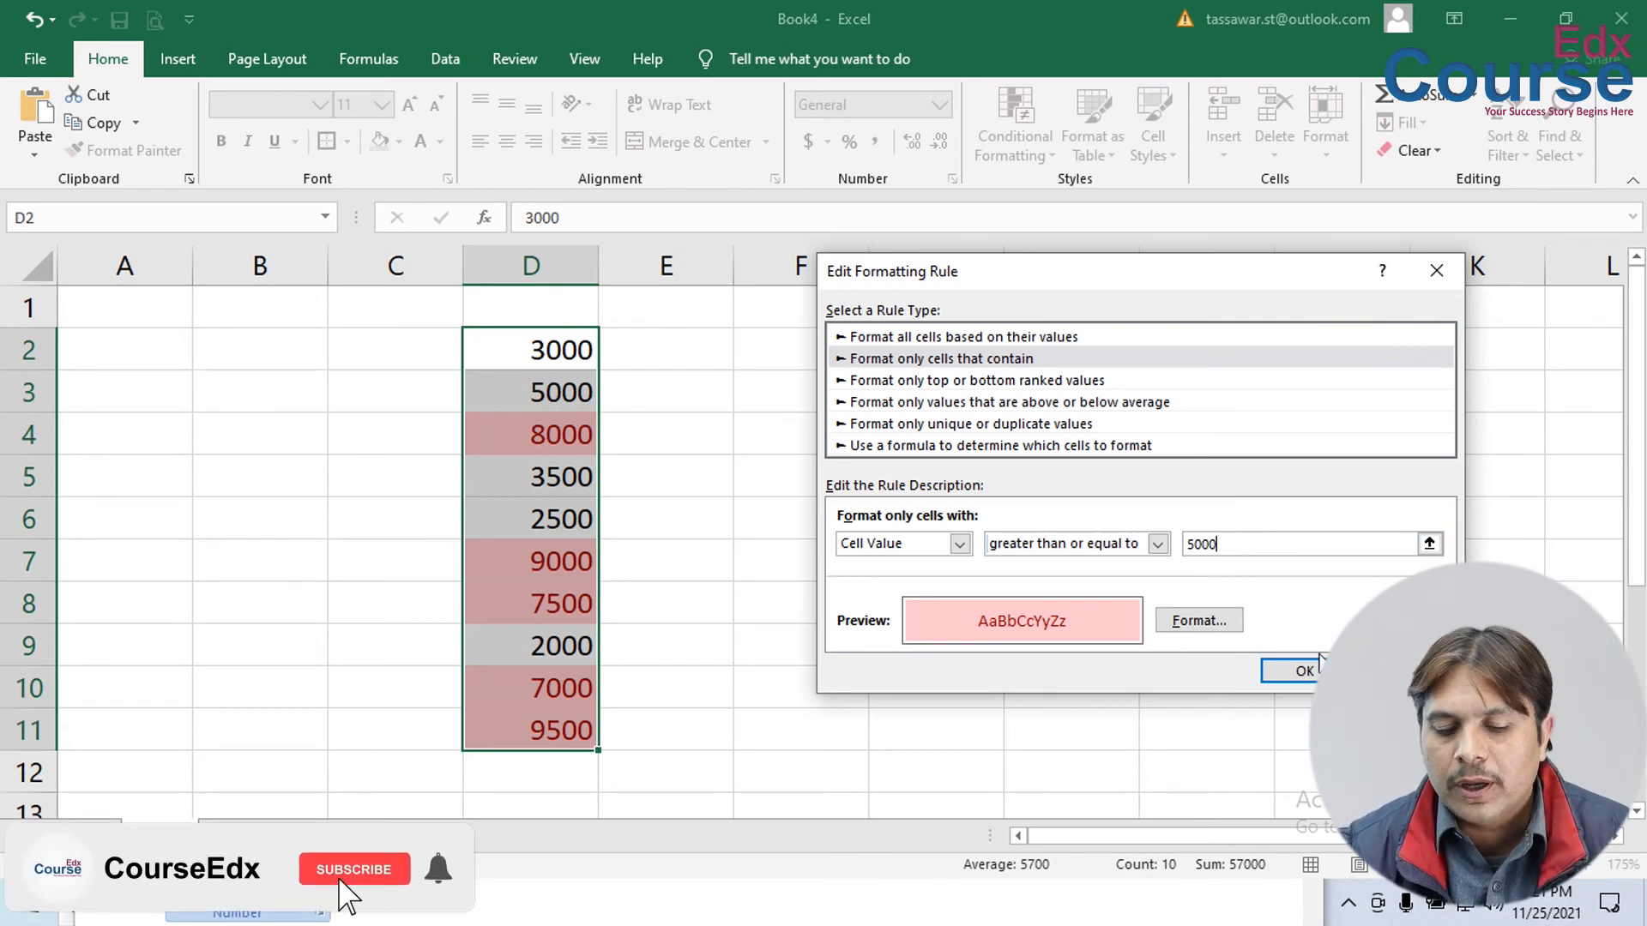
- Set the rule's comparison value to 6000 and apply the edited rule to D2:D11
{"action": "key", "text": "BackSpace"}
{"action": "key", "text": "BackSpace"}
{"action": "key", "text": "BackSpace"}
{"action": "key", "text": "BackSpace"}
{"action": "type", "text": "6000"}
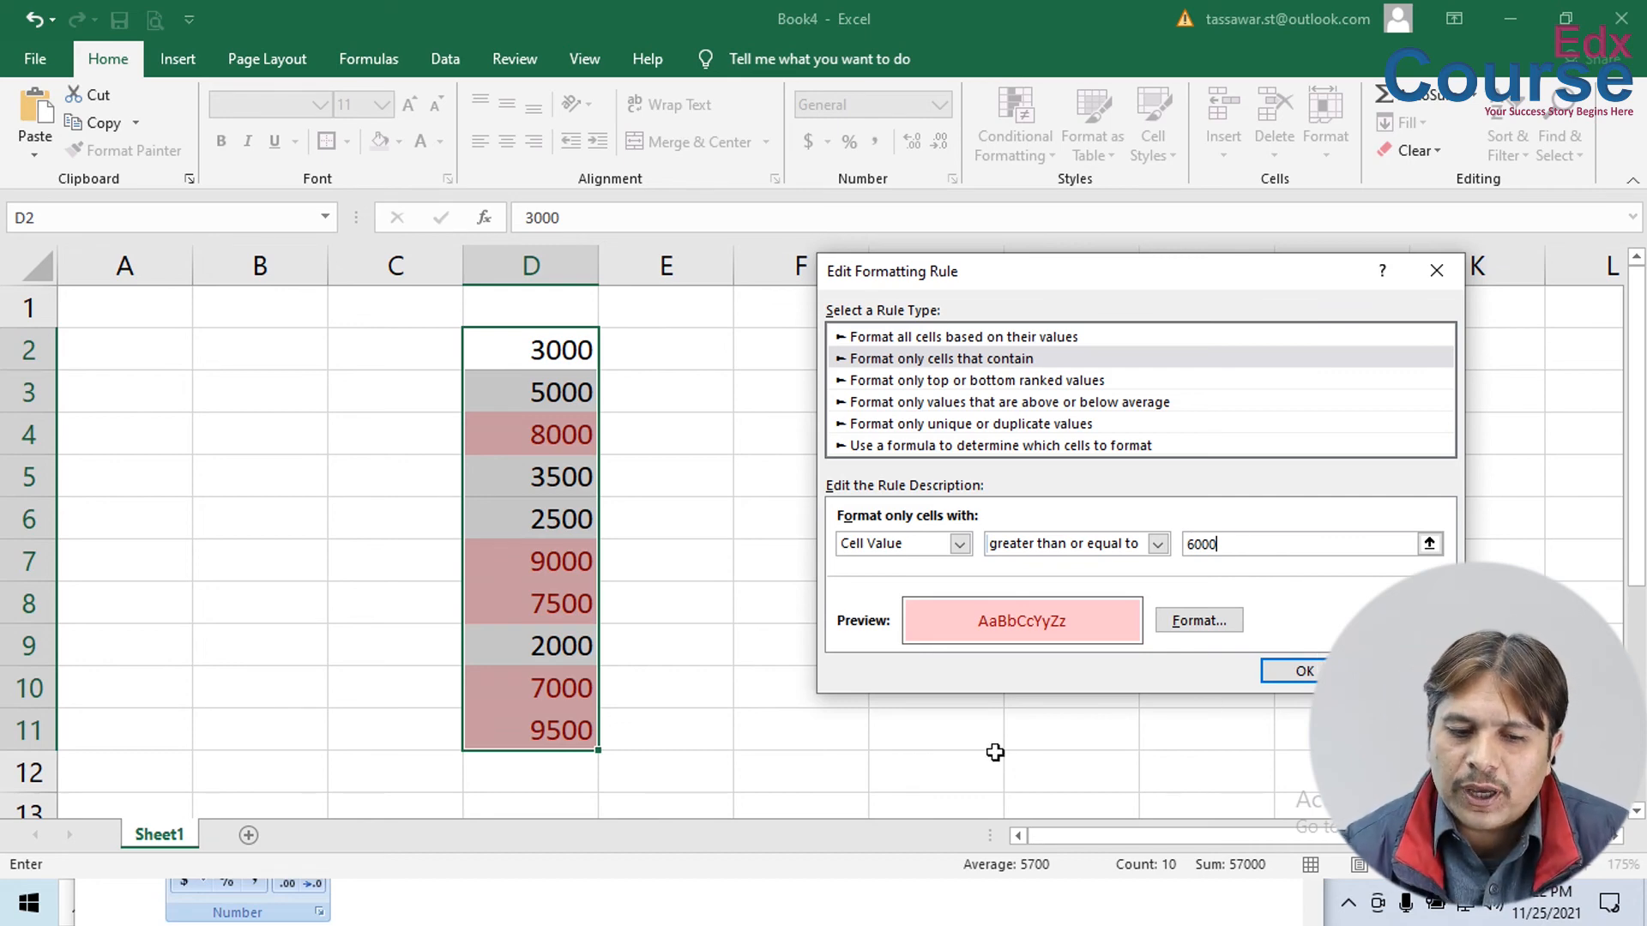
{"action": "left_click", "coordinate": [1300, 674]}
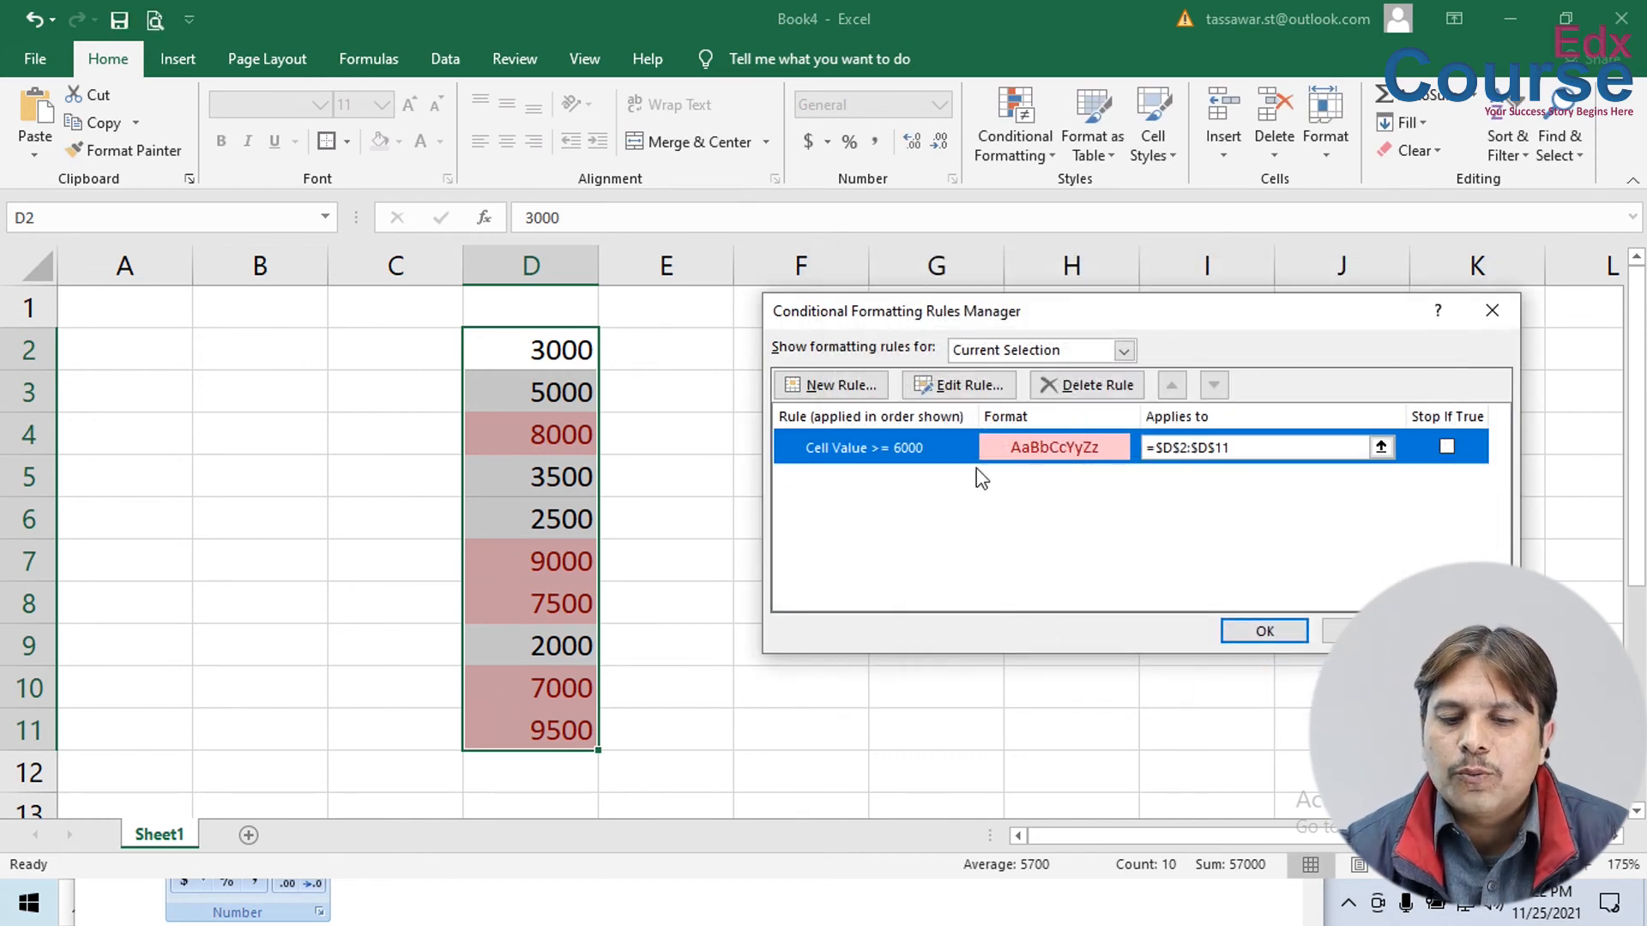
{"action": "left_click", "coordinate": [1264, 632]}
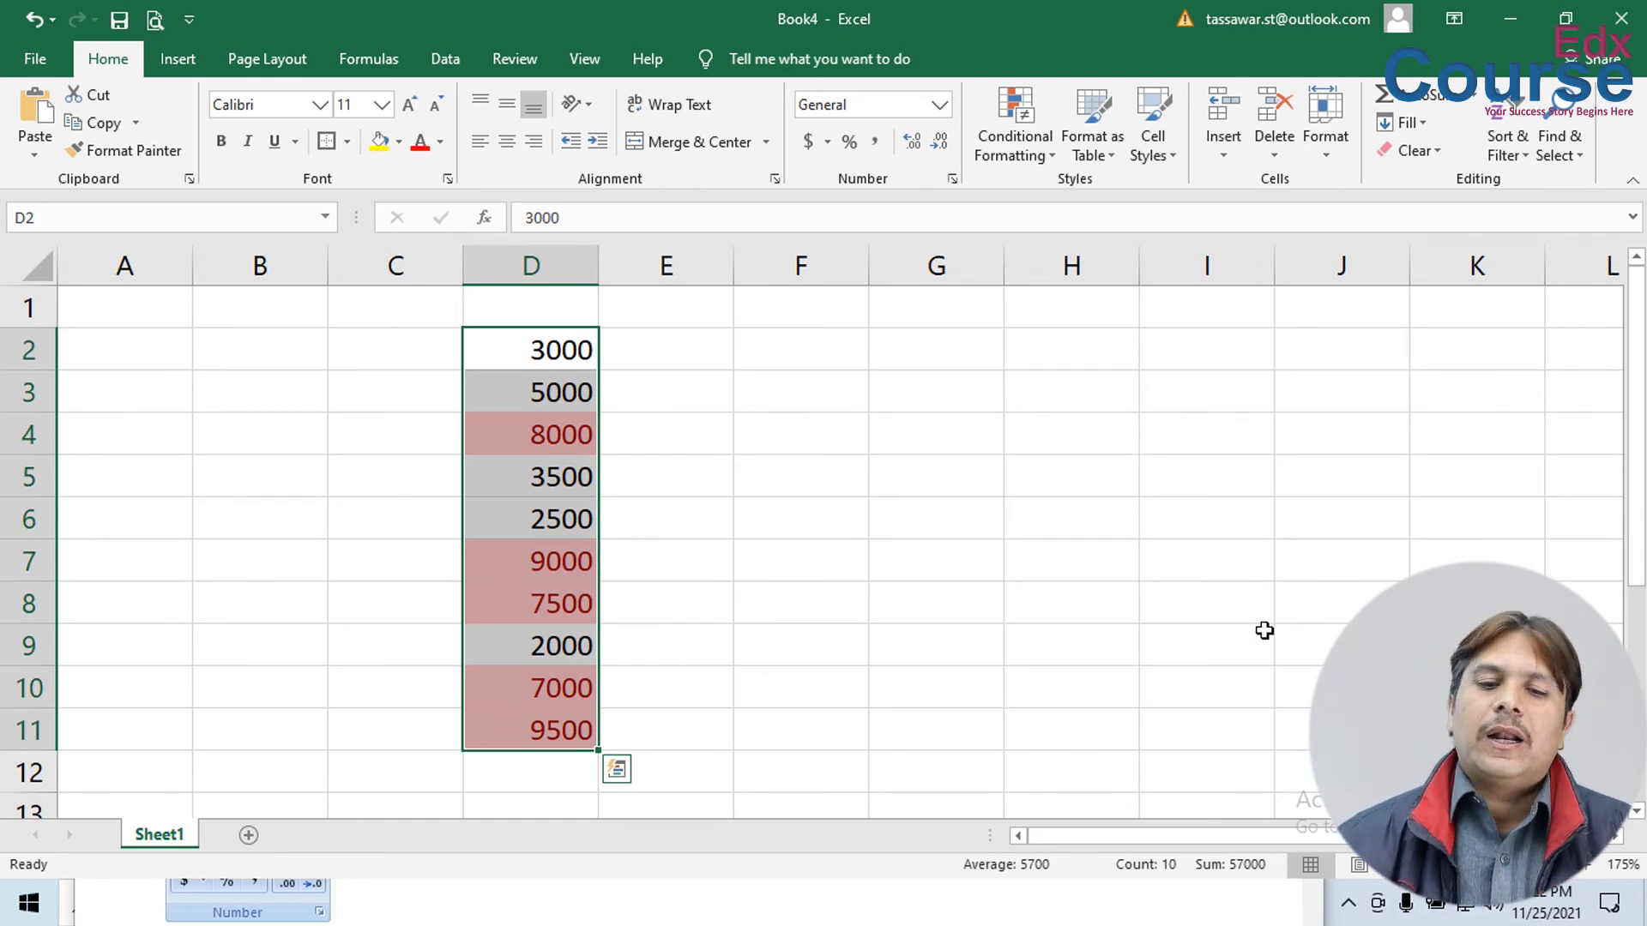
- Clear the conditional formatting rules from the selected cells D2:D11
{"action": "left_click", "coordinate": [1012, 137]}
{"action": "mouse_move", "coordinate": [1081, 199]}
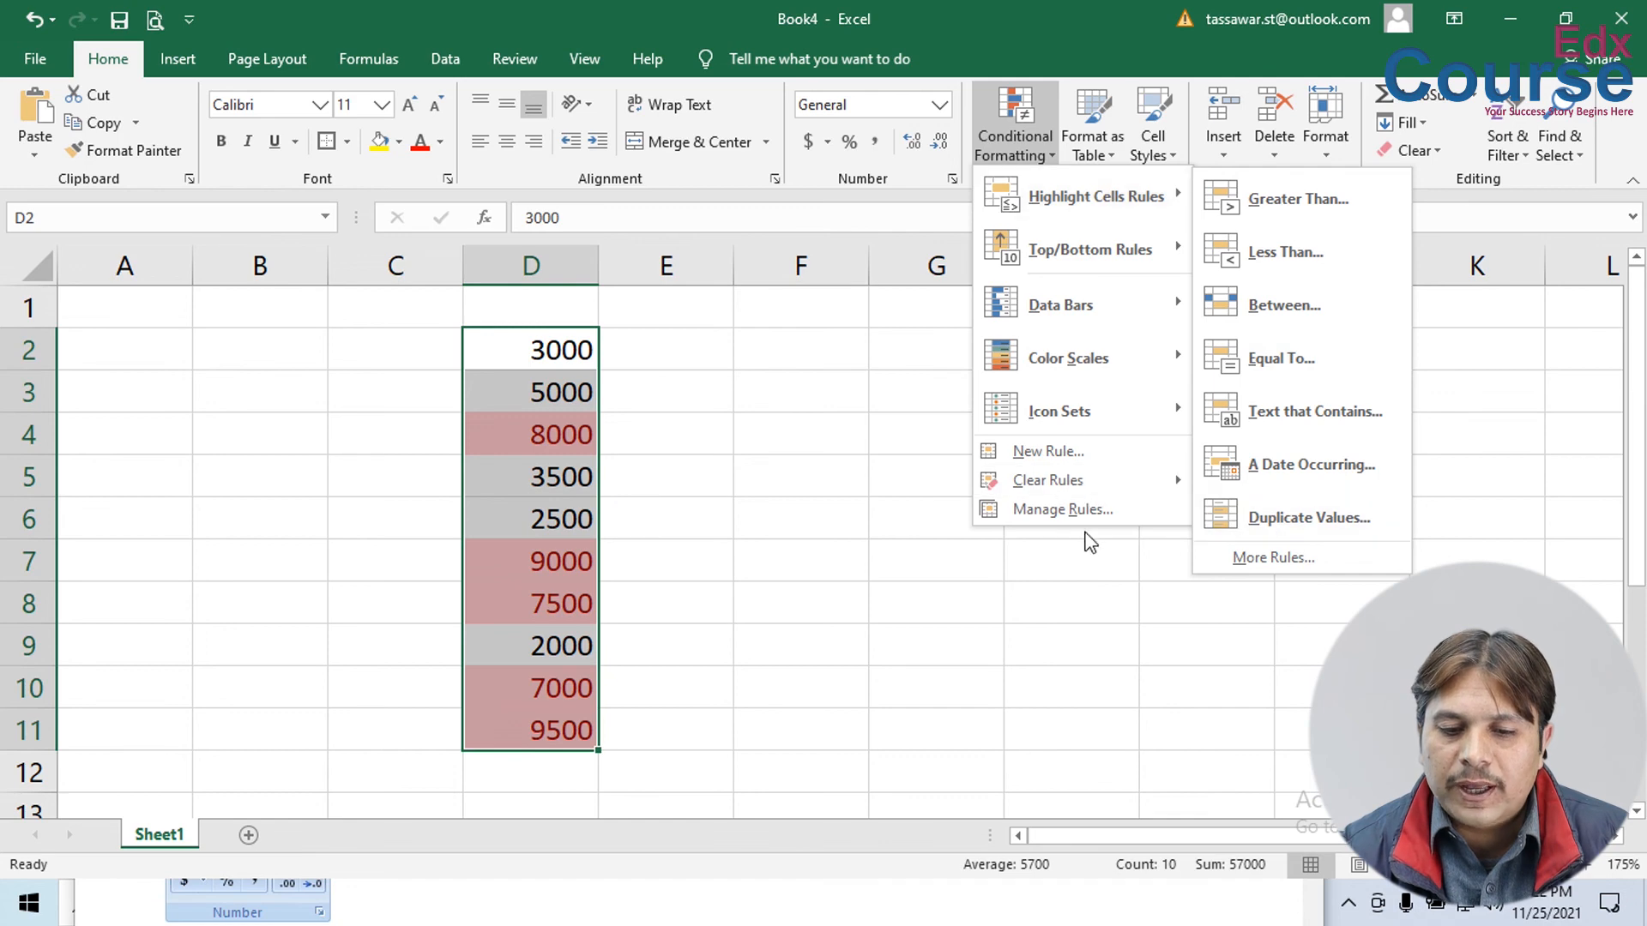
{"action": "mouse_move", "coordinate": [1074, 482]}
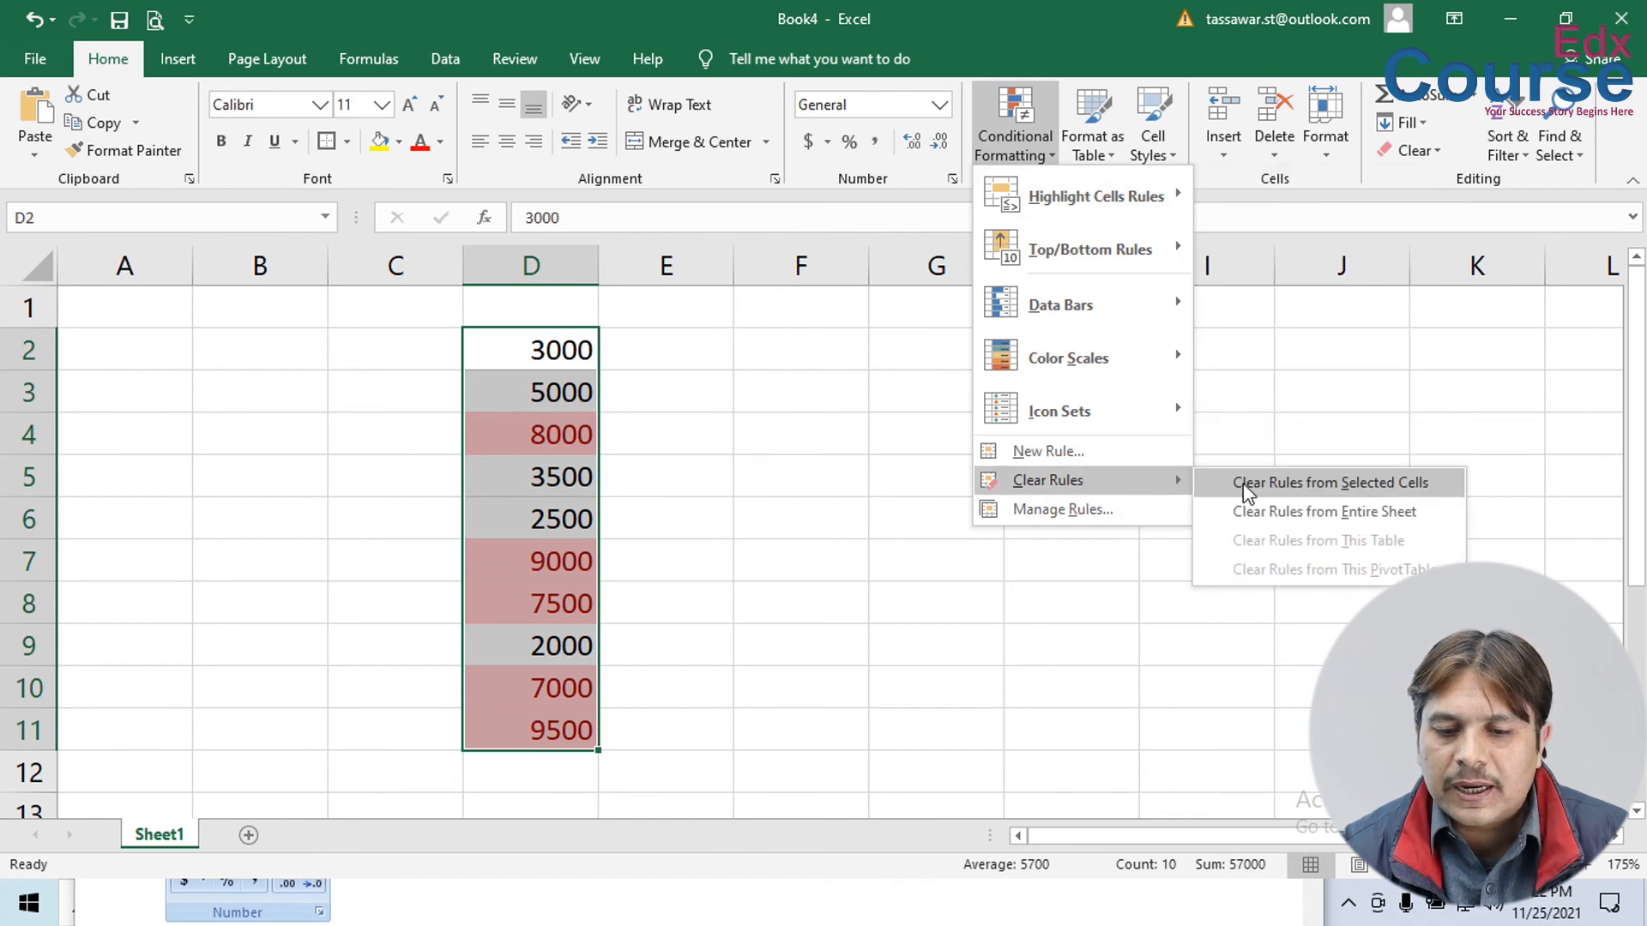
{"action": "left_click", "coordinate": [1297, 484]}
- Apply an Equal To 5000 highlight rule to D2:D11 with Light Red Fill with Dark Red Text
{"action": "left_click", "coordinate": [1015, 129]}
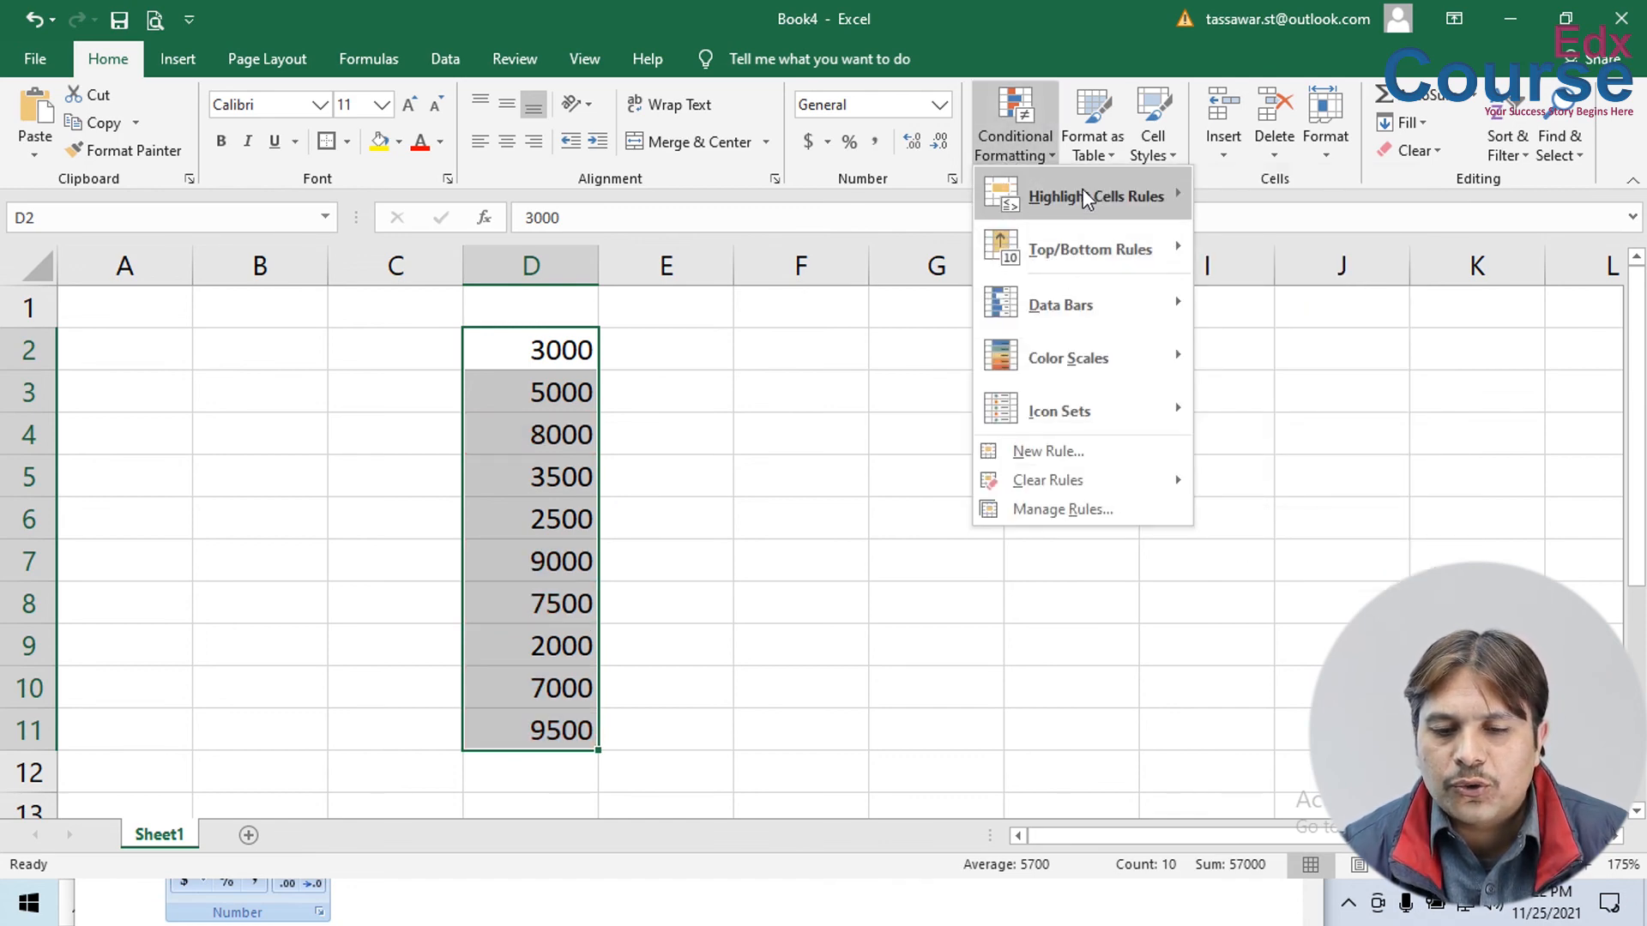
{"action": "left_click", "coordinate": [1278, 359]}
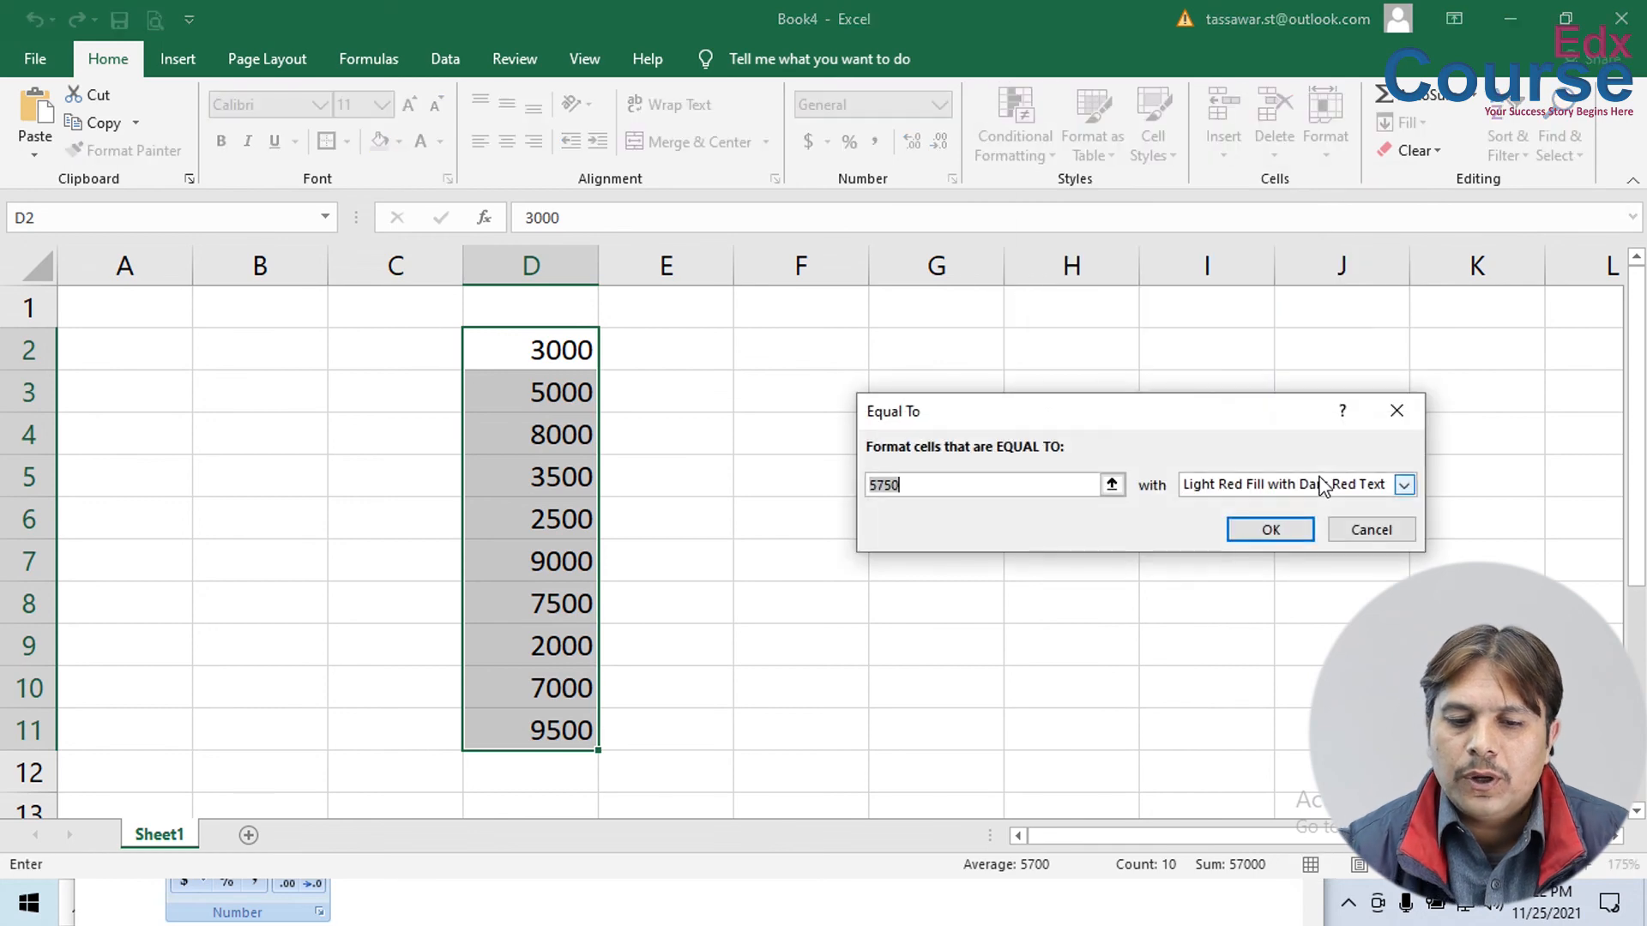
{"action": "type", "text": "000"}
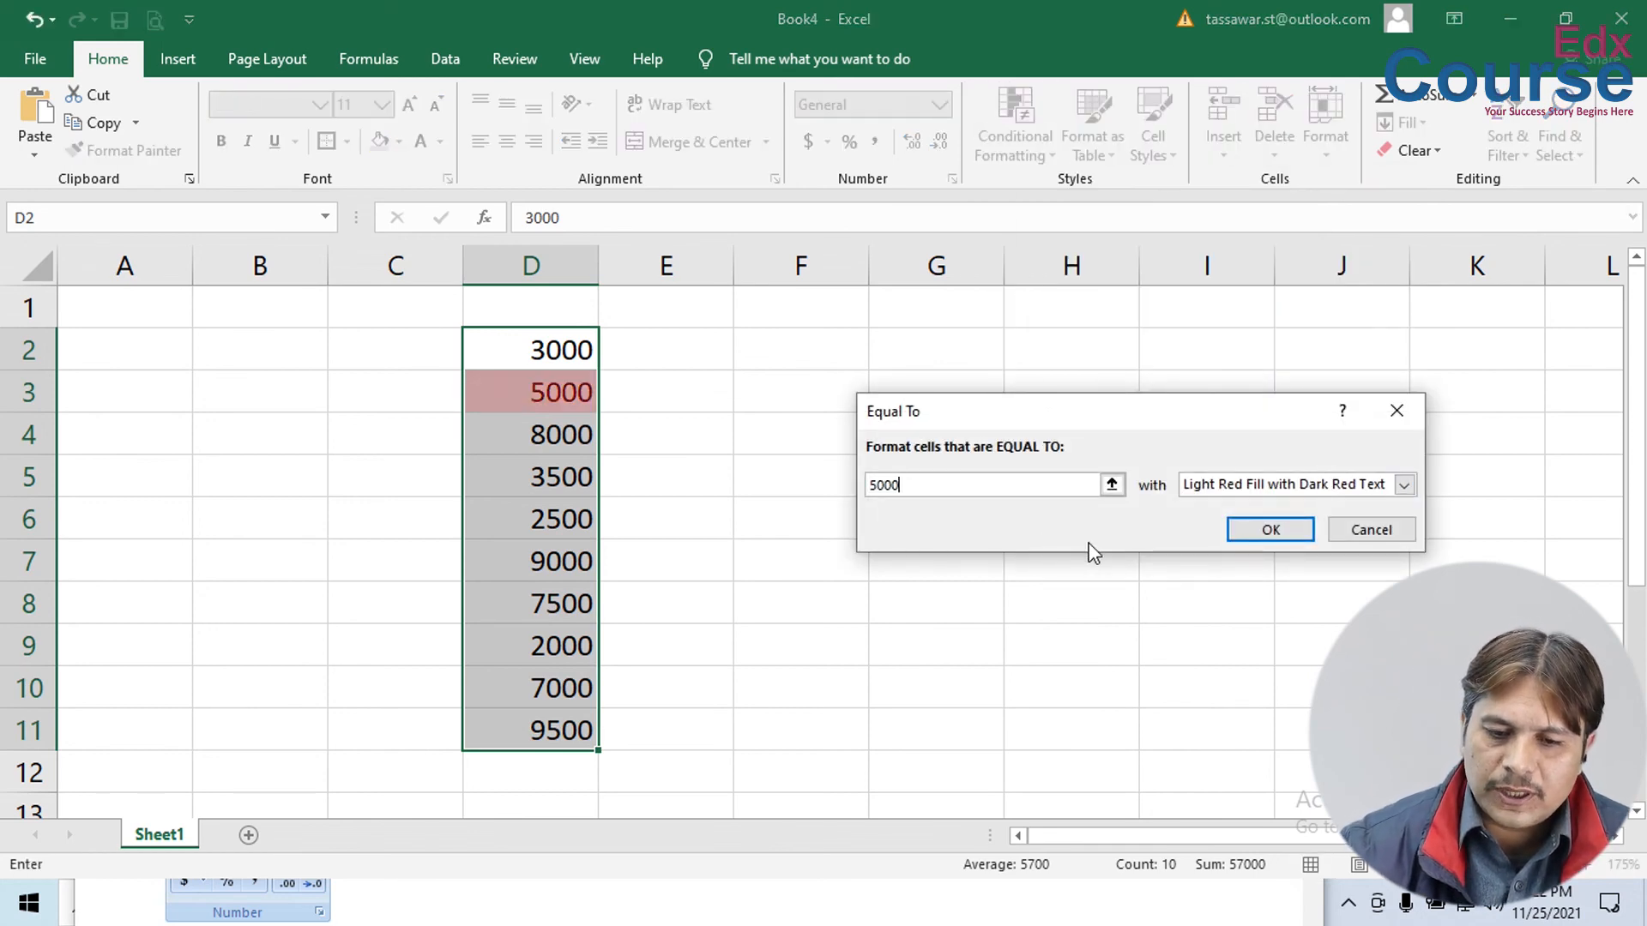
{"action": "key", "text": "Return"}
- Edit the equal to 5000 rule on D2:D11 to highlight values not equal to 5000, and apply it
{"action": "left_click", "coordinate": [1008, 146]}
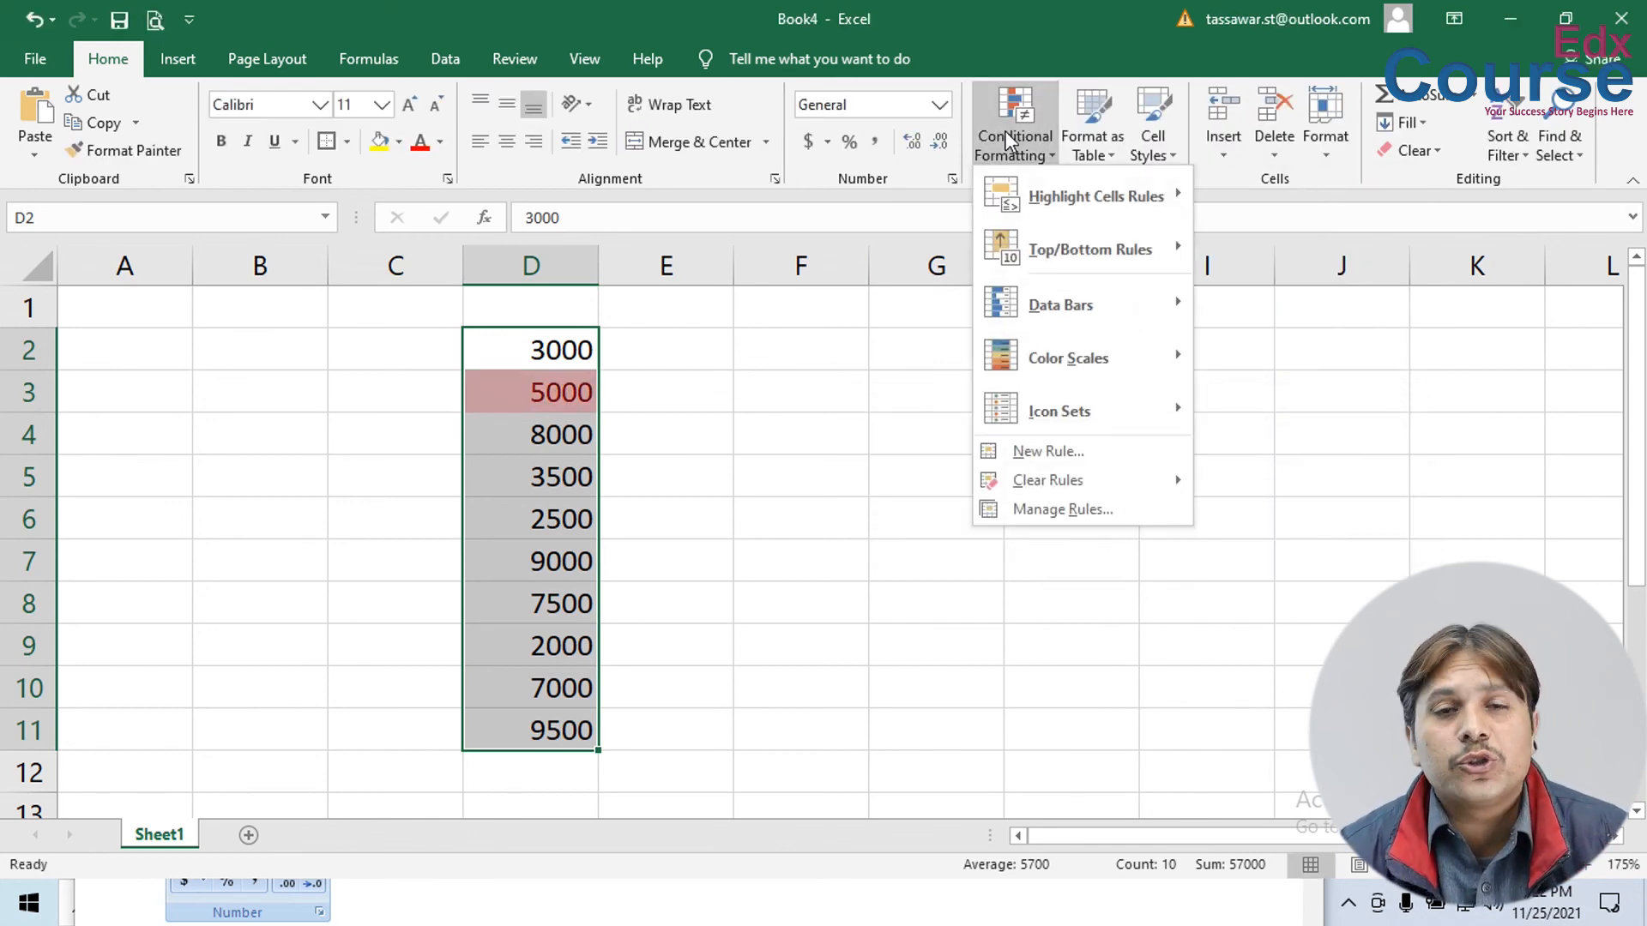
{"action": "left_click", "coordinate": [1042, 511]}
{"action": "left_click", "coordinate": [823, 447]}
{"action": "left_click", "coordinate": [962, 386]}
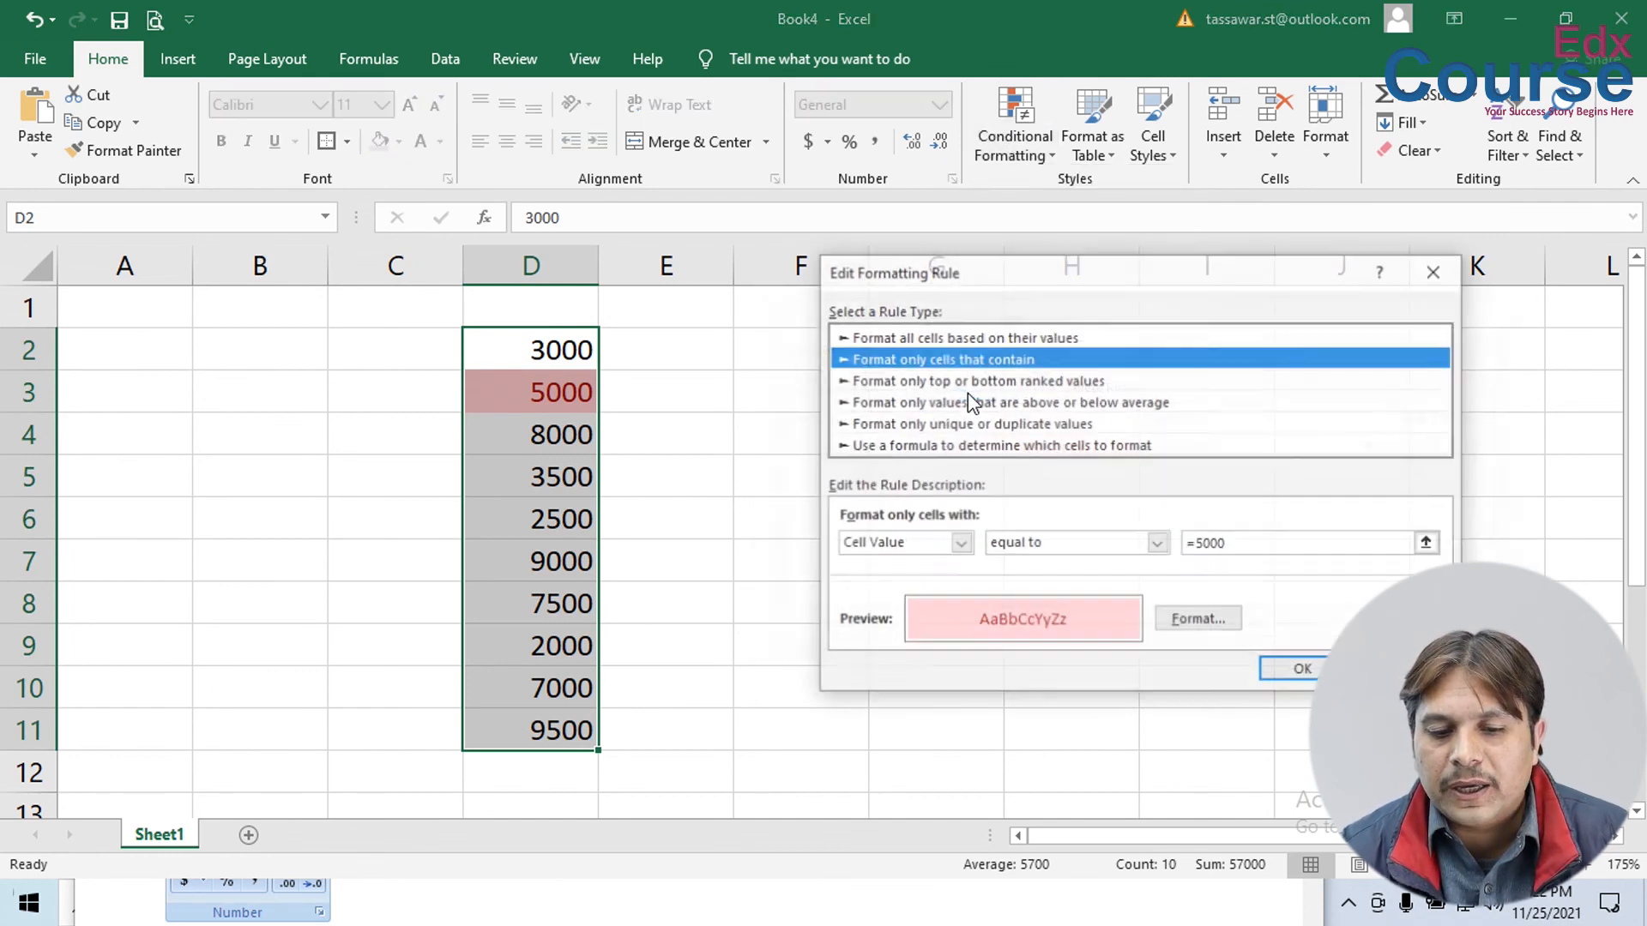
{"action": "left_click", "coordinate": [1070, 548]}
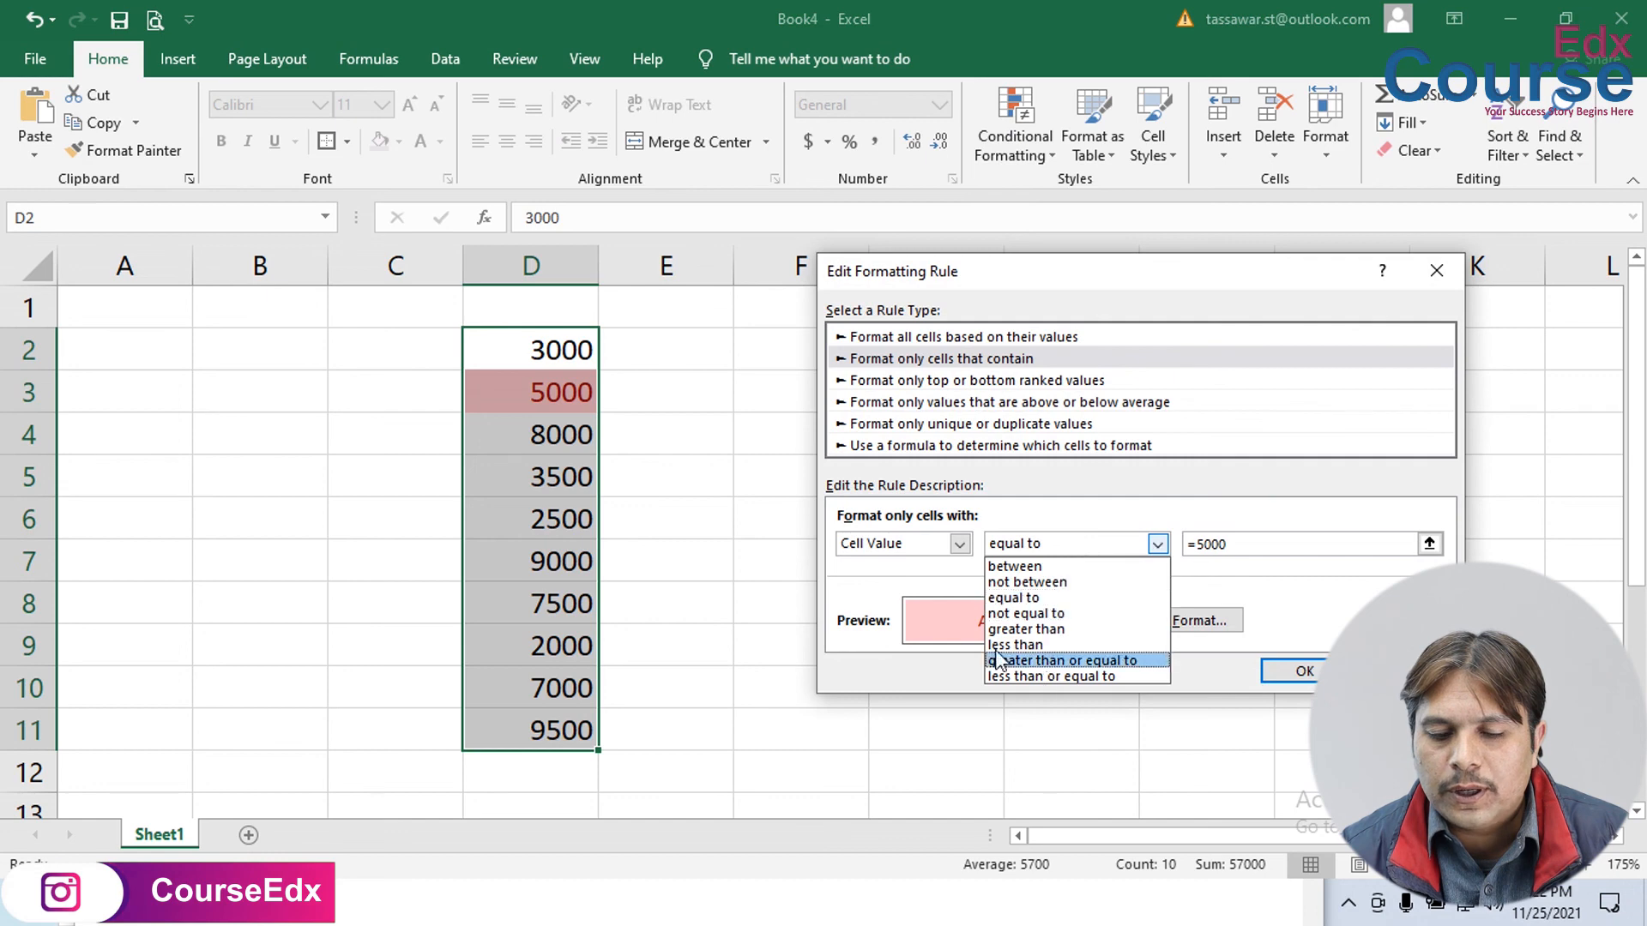
{"action": "left_click", "coordinate": [1072, 614]}
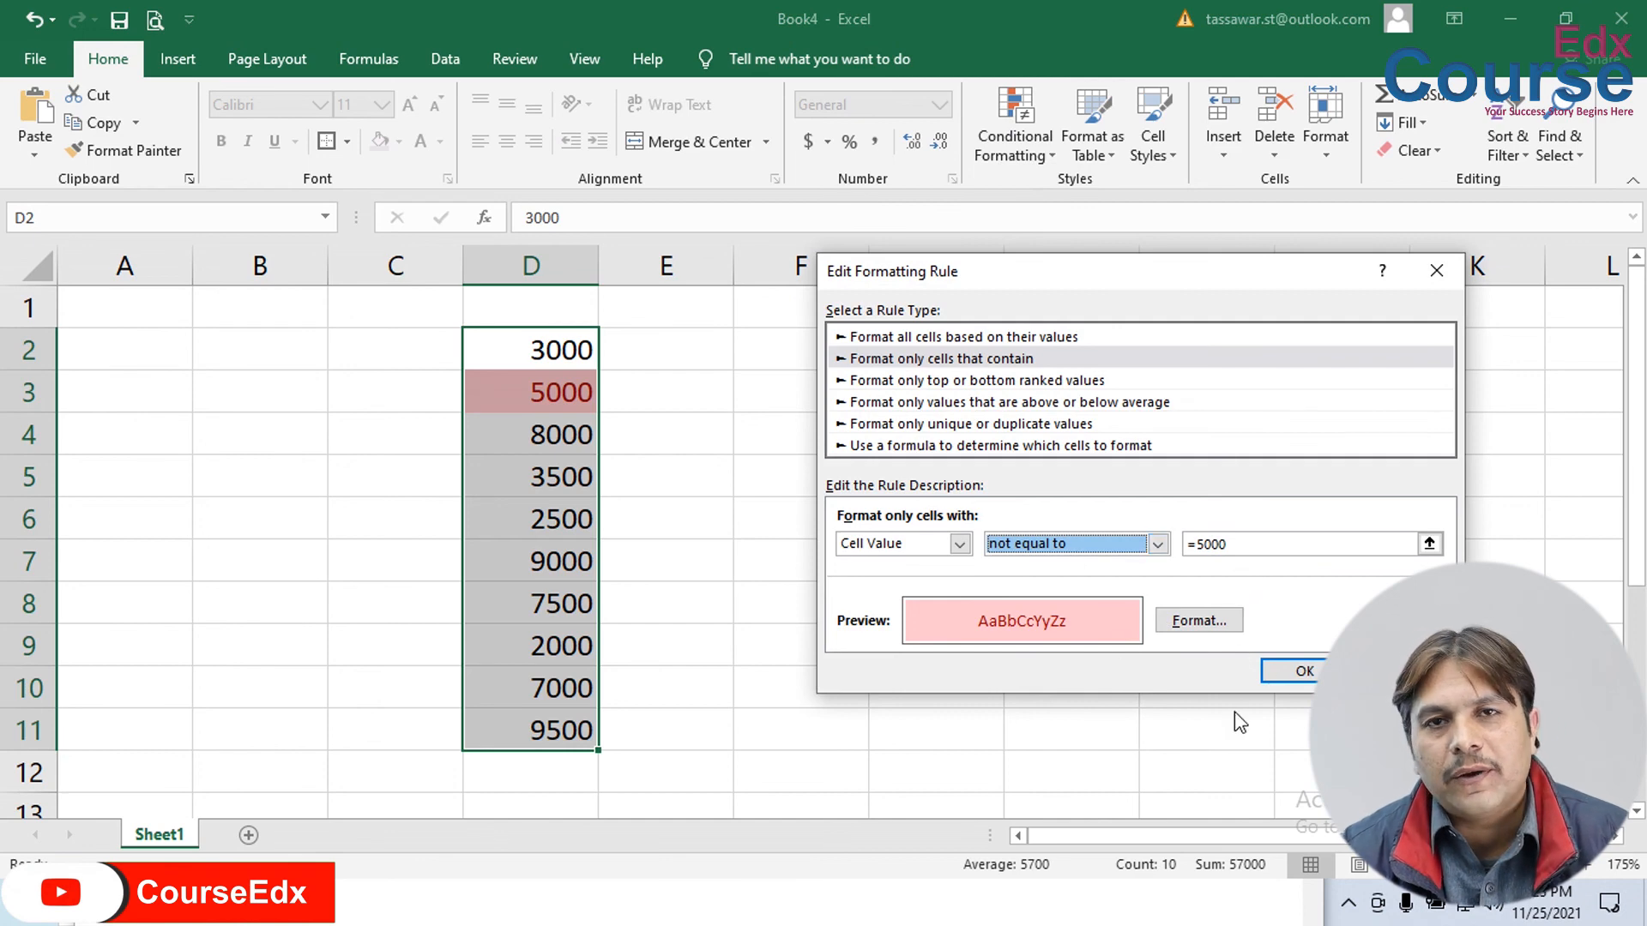
{"action": "left_click", "coordinate": [1305, 674]}
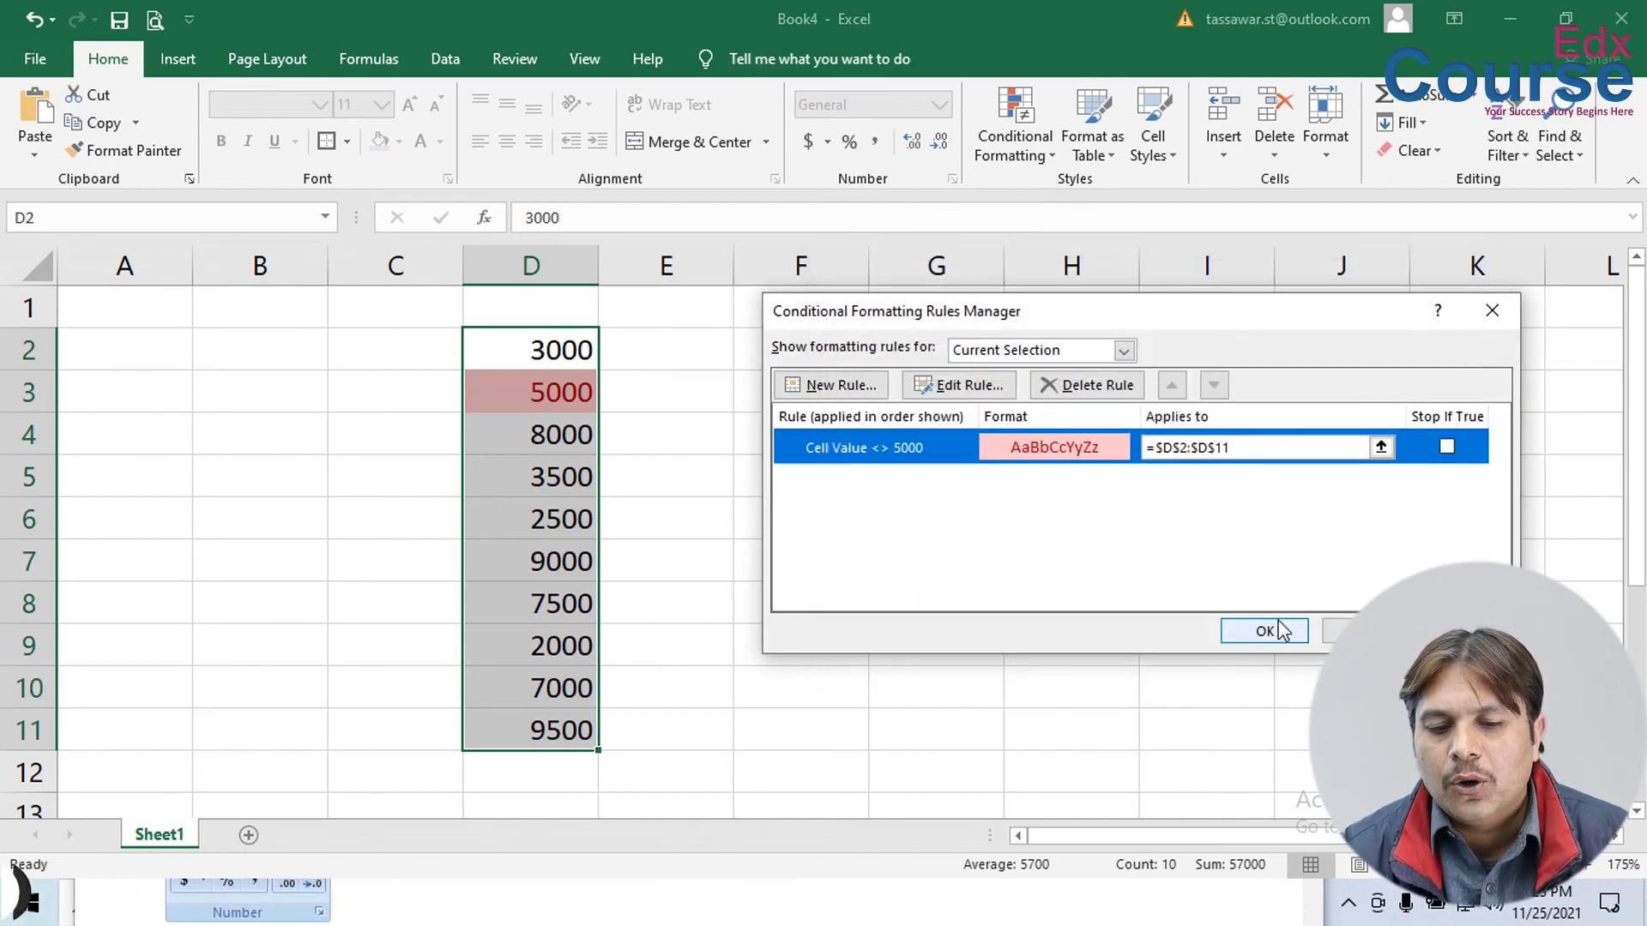
{"action": "double_click", "coordinate": [1041, 444]}
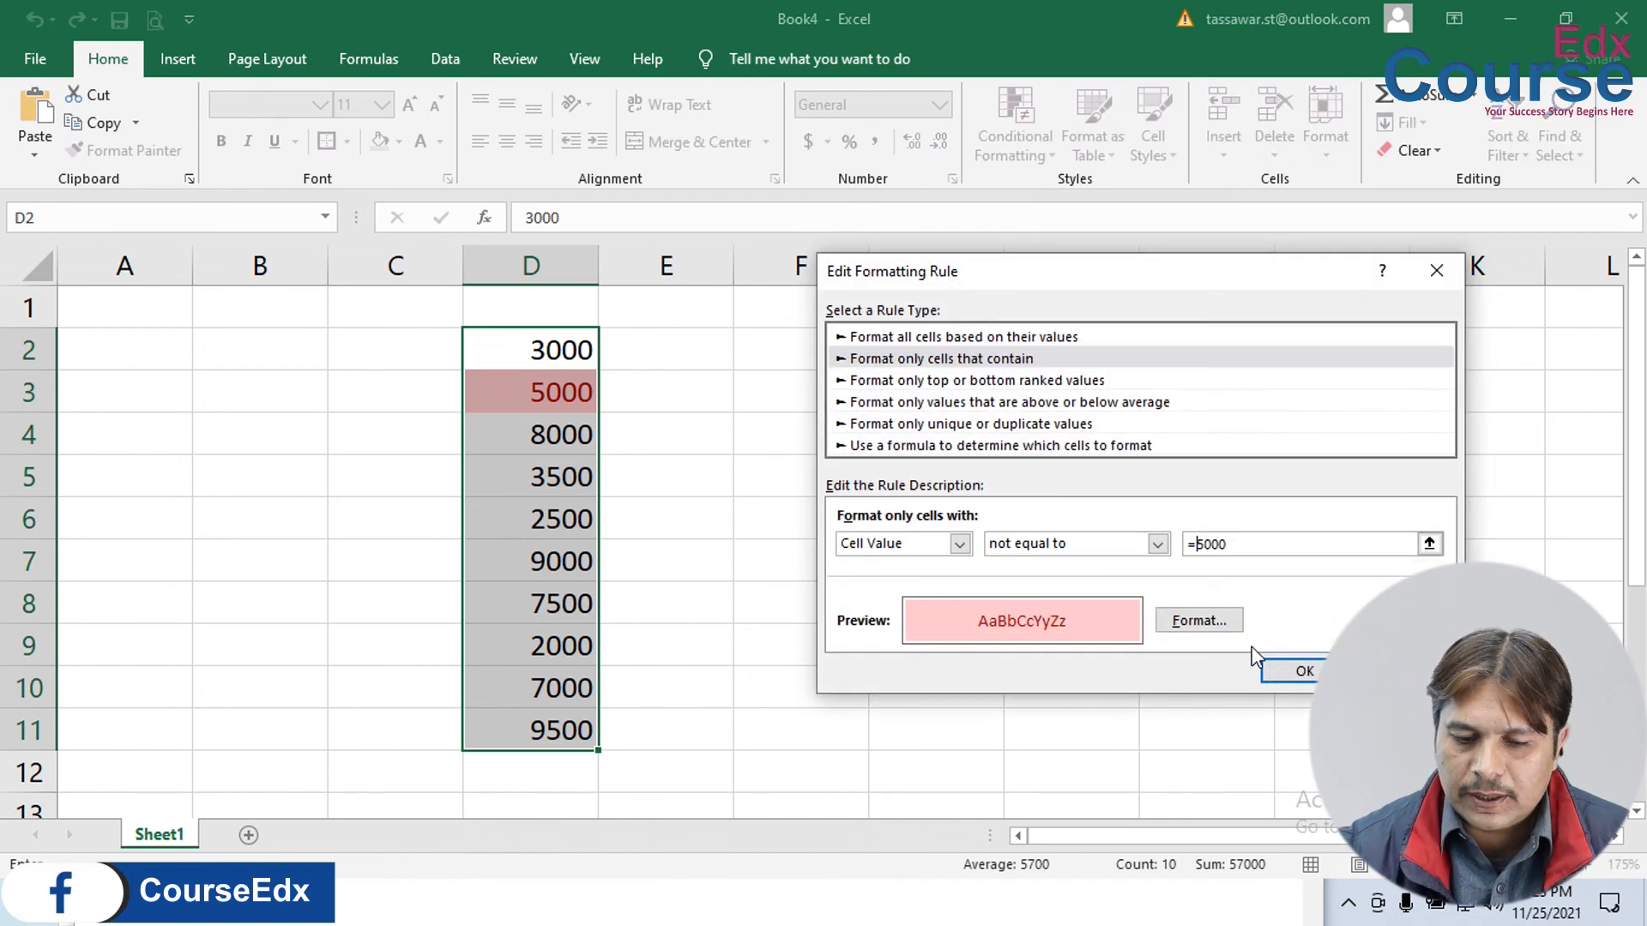
{"action": "left_click", "coordinate": [1304, 670]}
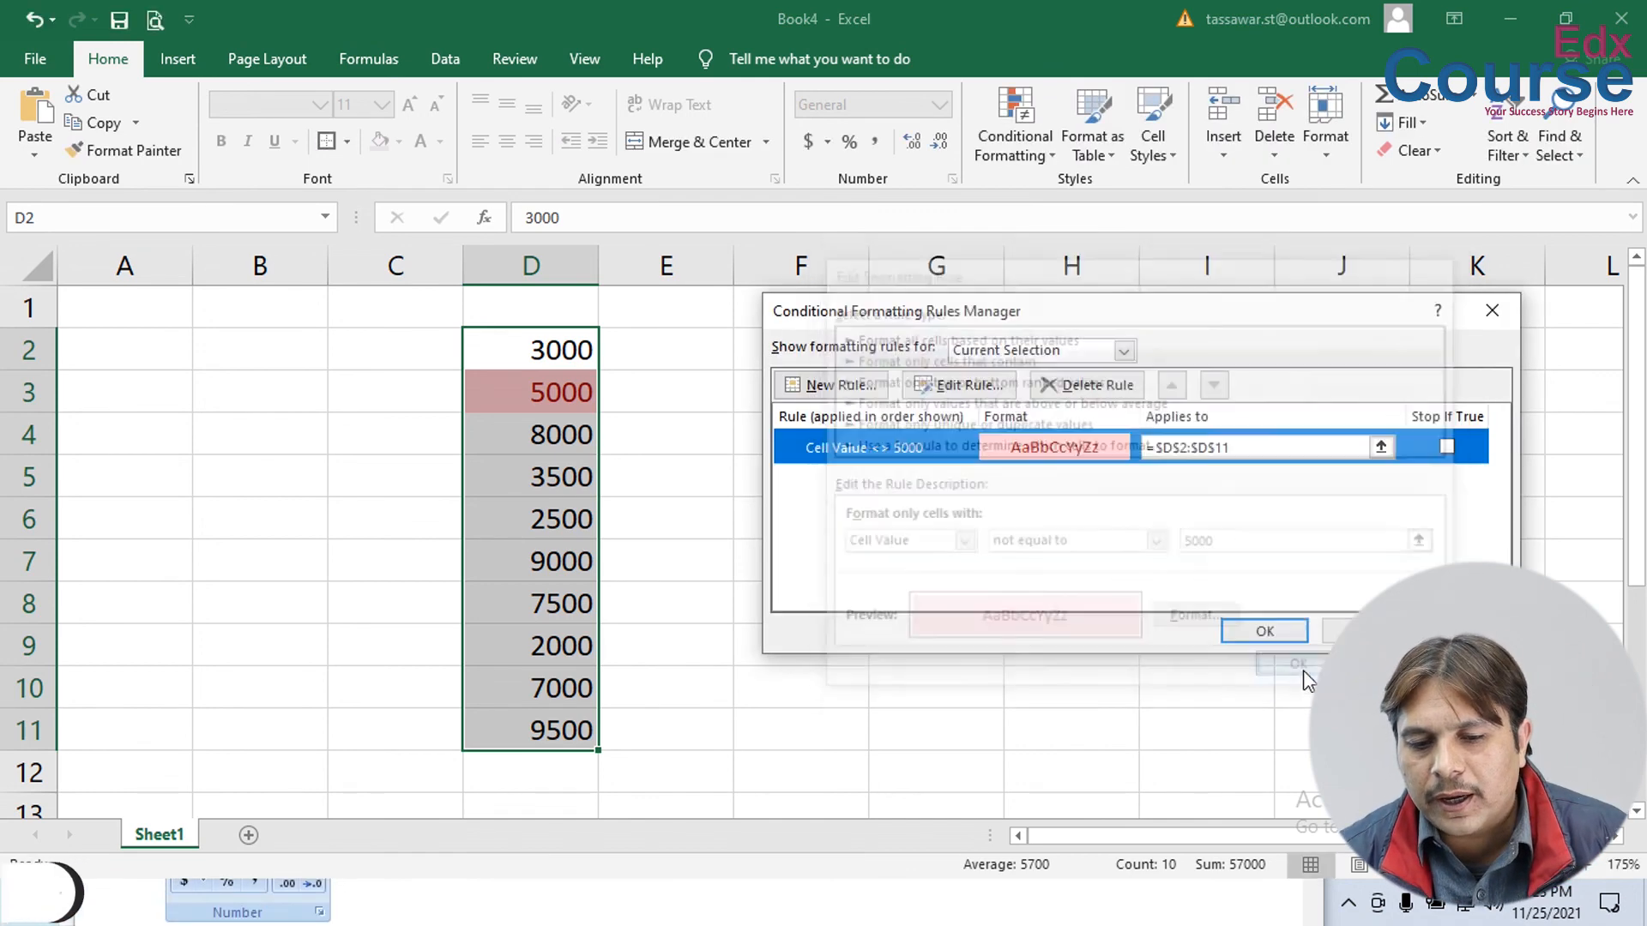
{"action": "left_click", "coordinate": [1271, 632]}
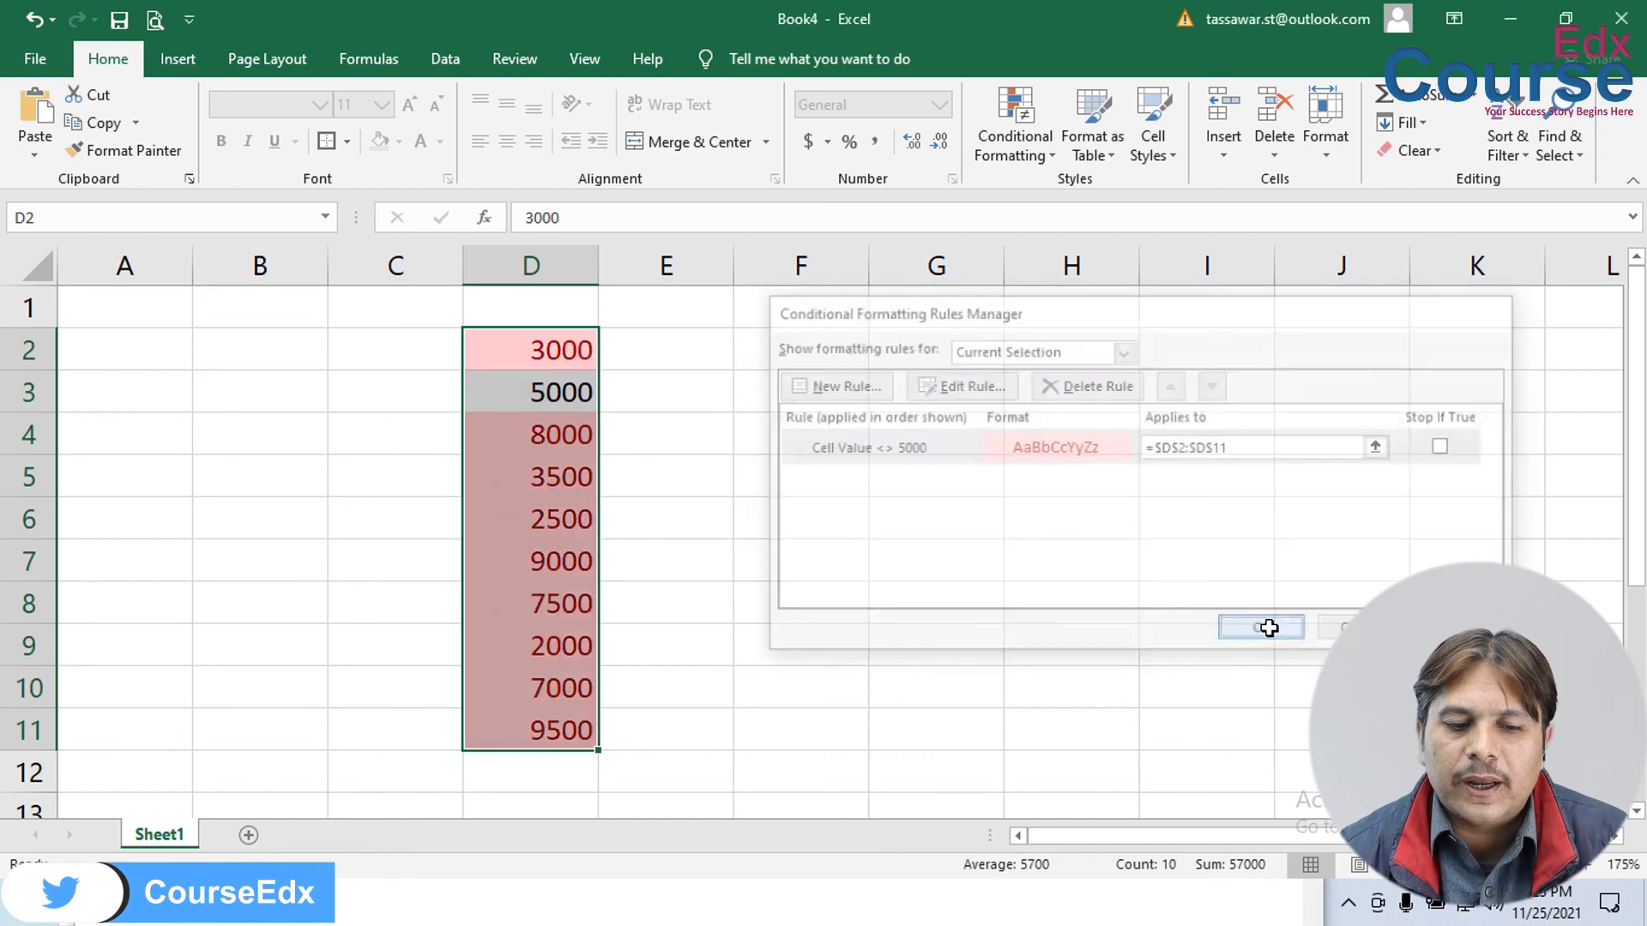
{"action": "left_click", "coordinate": [875, 502]}
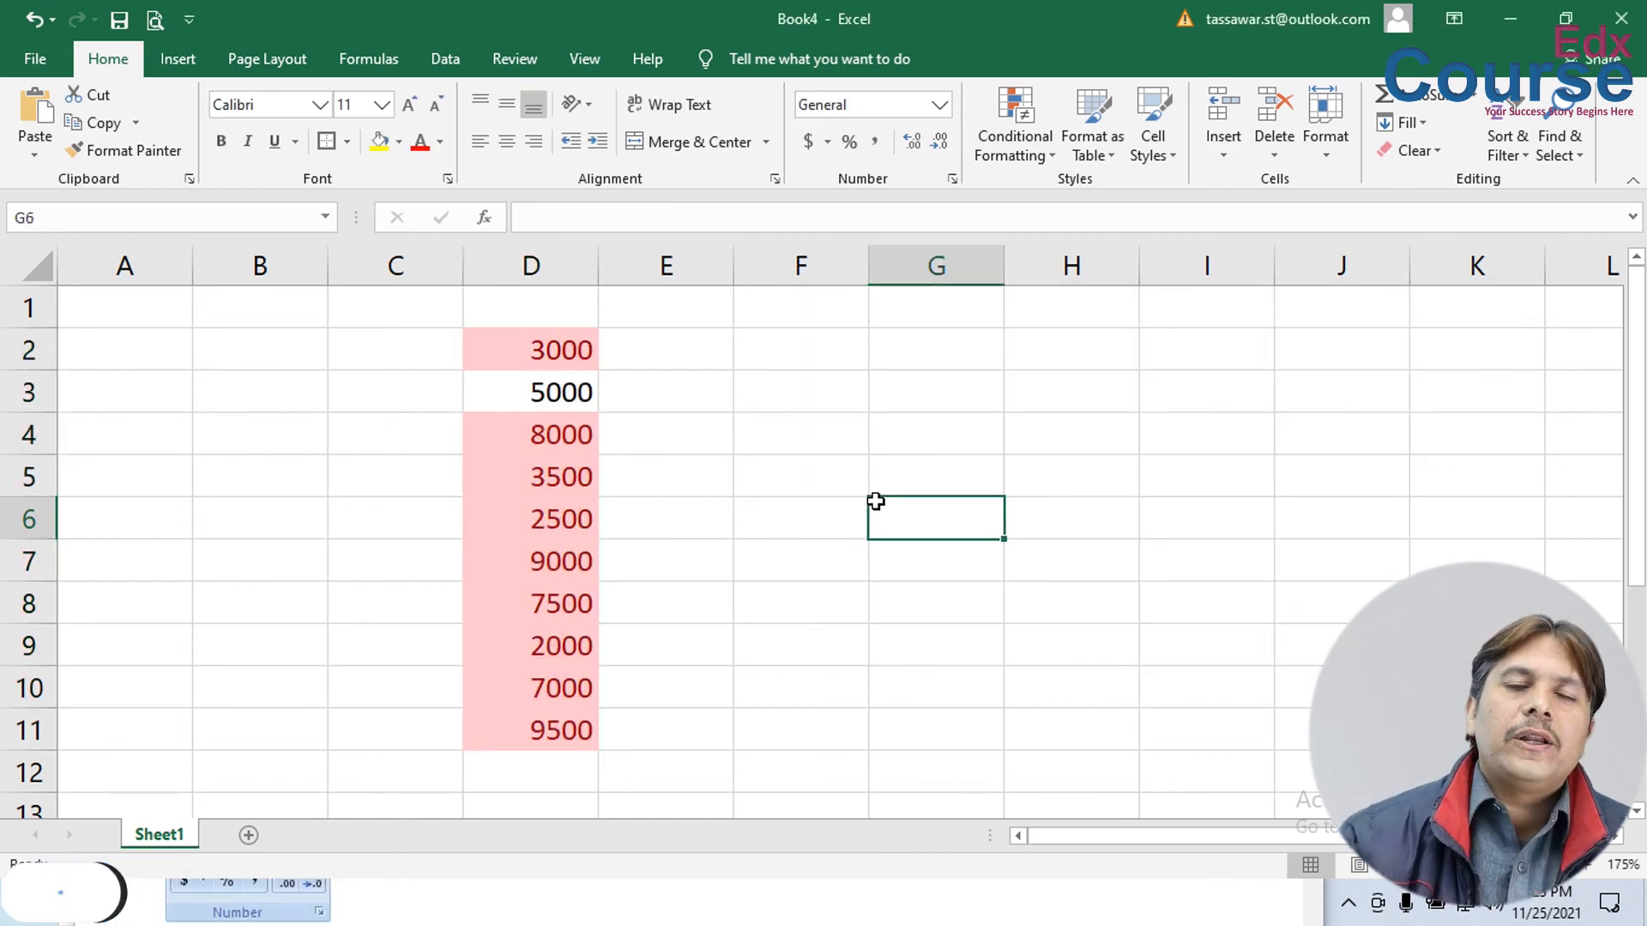